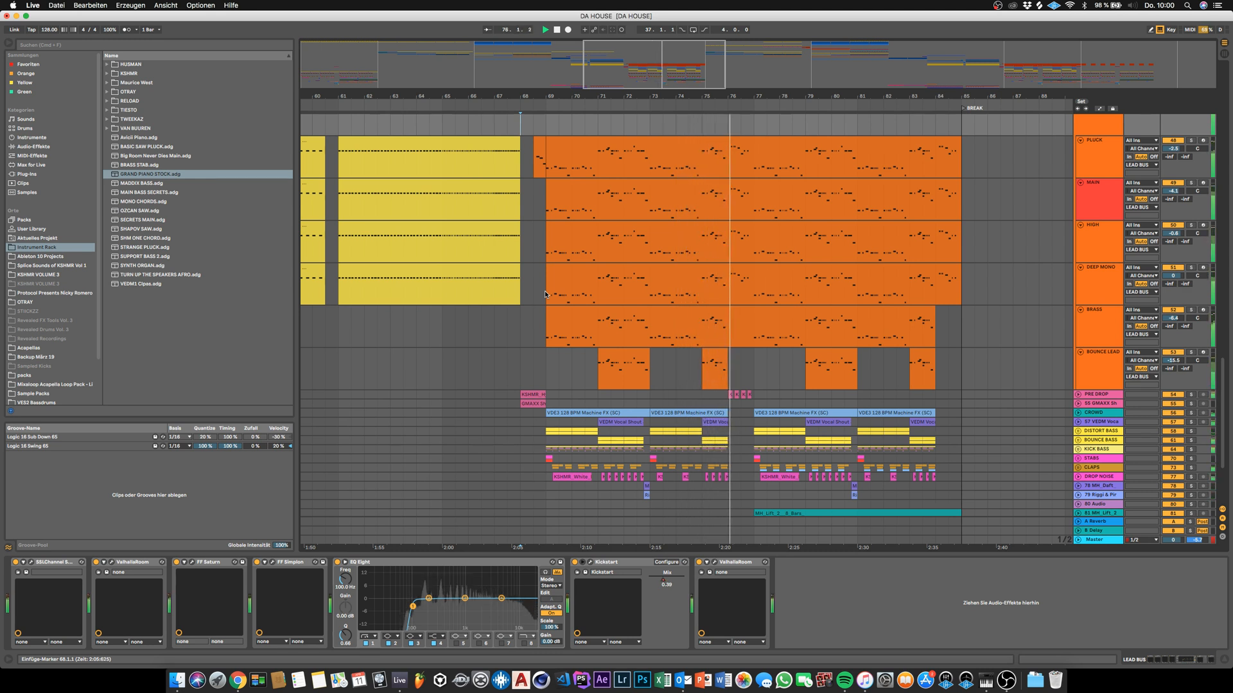
- Stop playback and unfold the KICK BASS group along with its SUB track and DROP KICK subgroup
key("space")
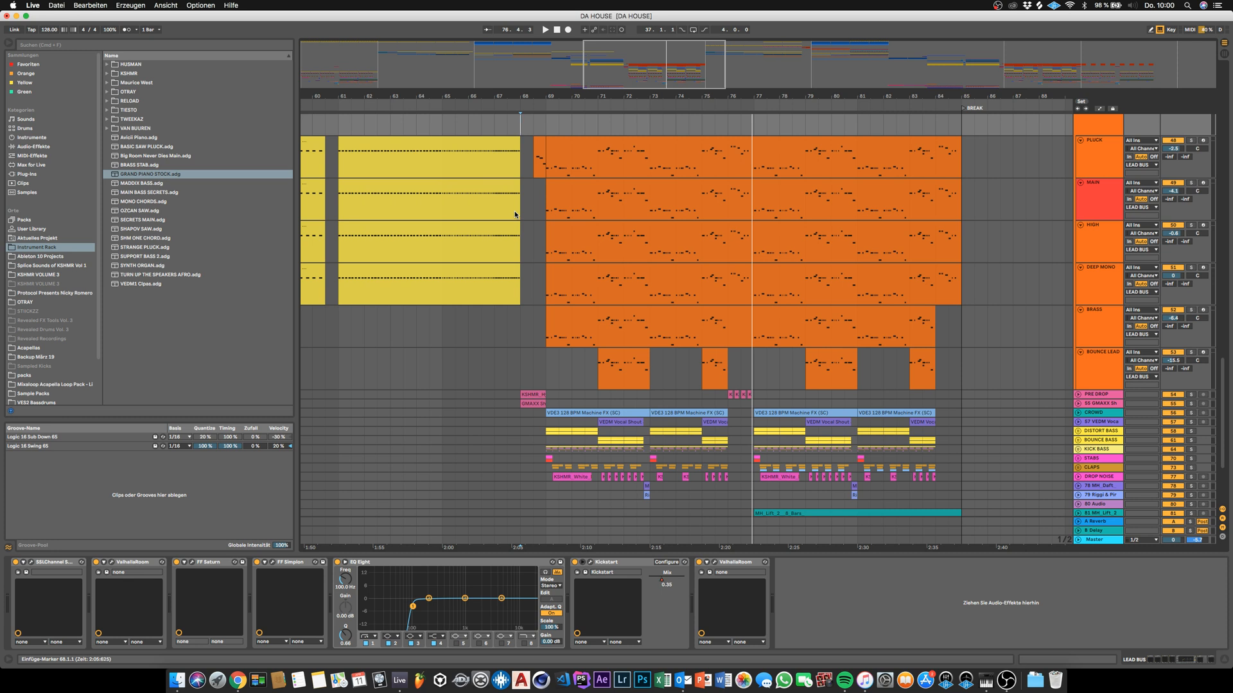
scroll(643, 287, "down", 5)
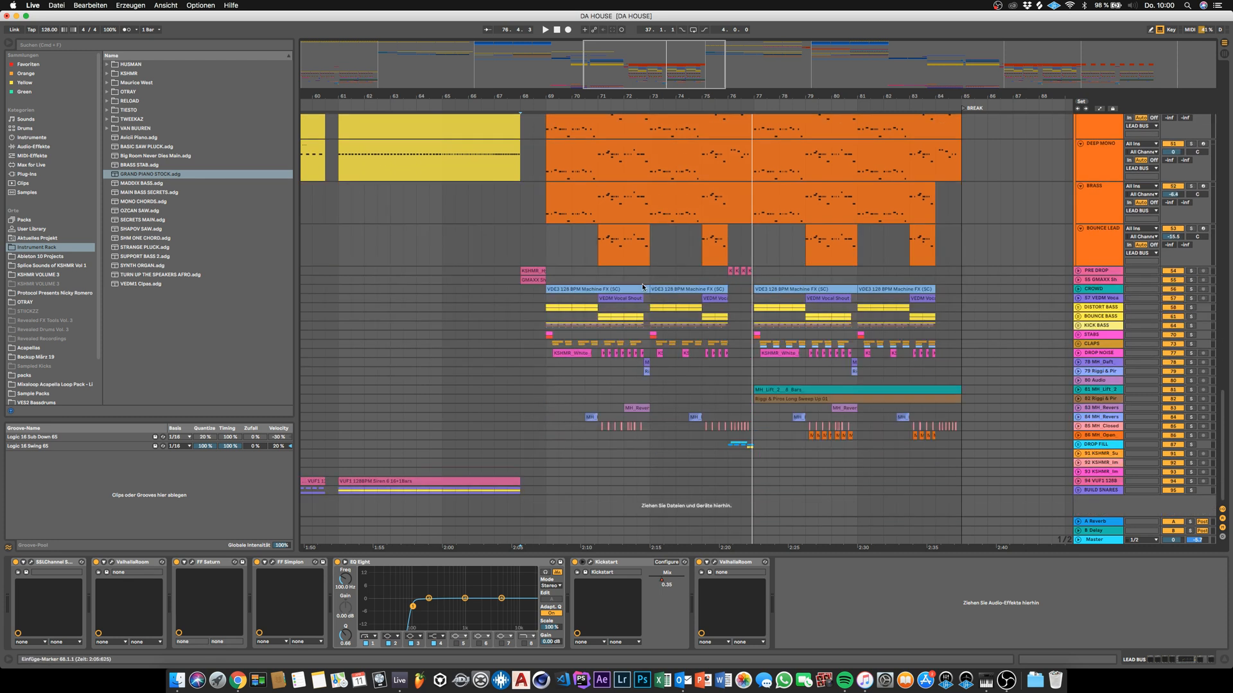
left_click(1078, 325)
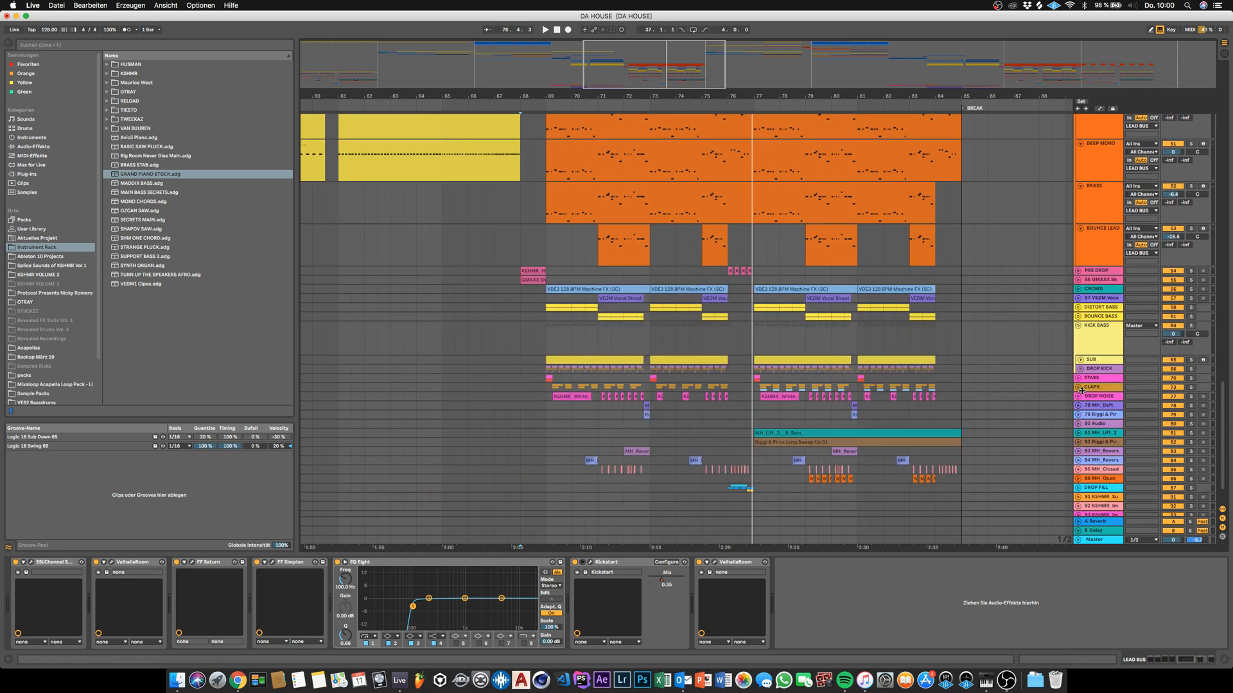
scroll(1108, 307, "down", 2)
left_click(1078, 326)
left_click(1080, 316)
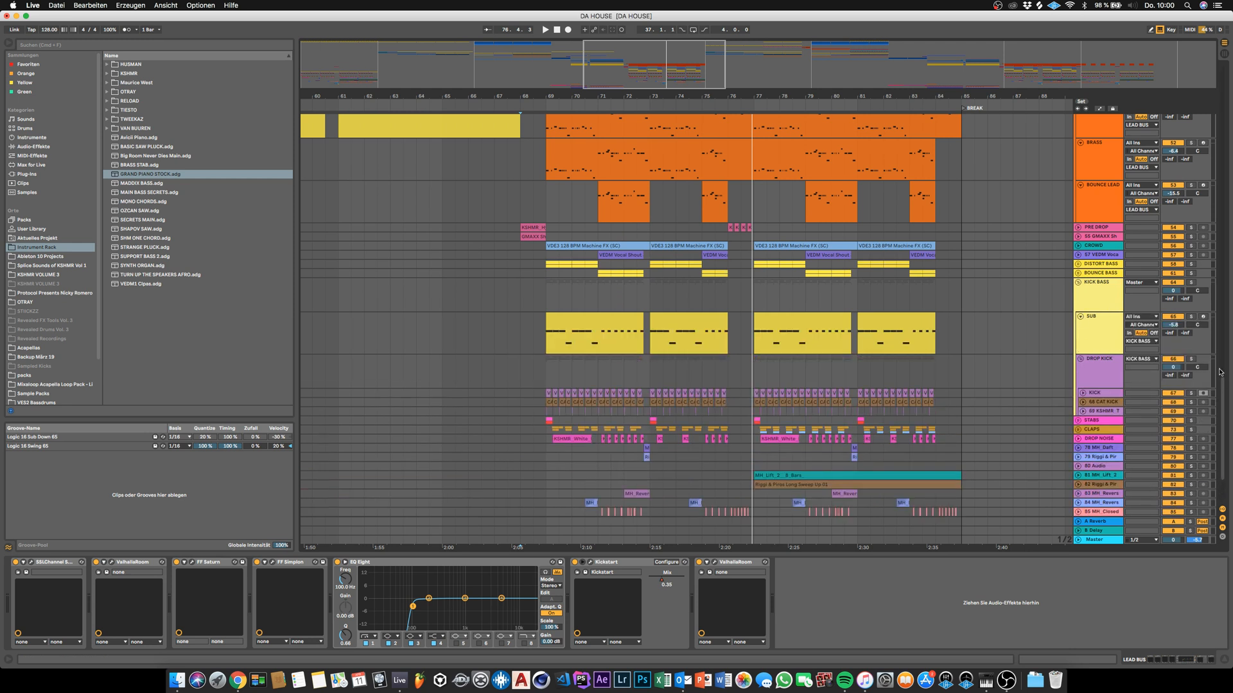
- Look through the three kick layers, solo the KICK track and play the drop from bar 69
left_click(1100, 394)
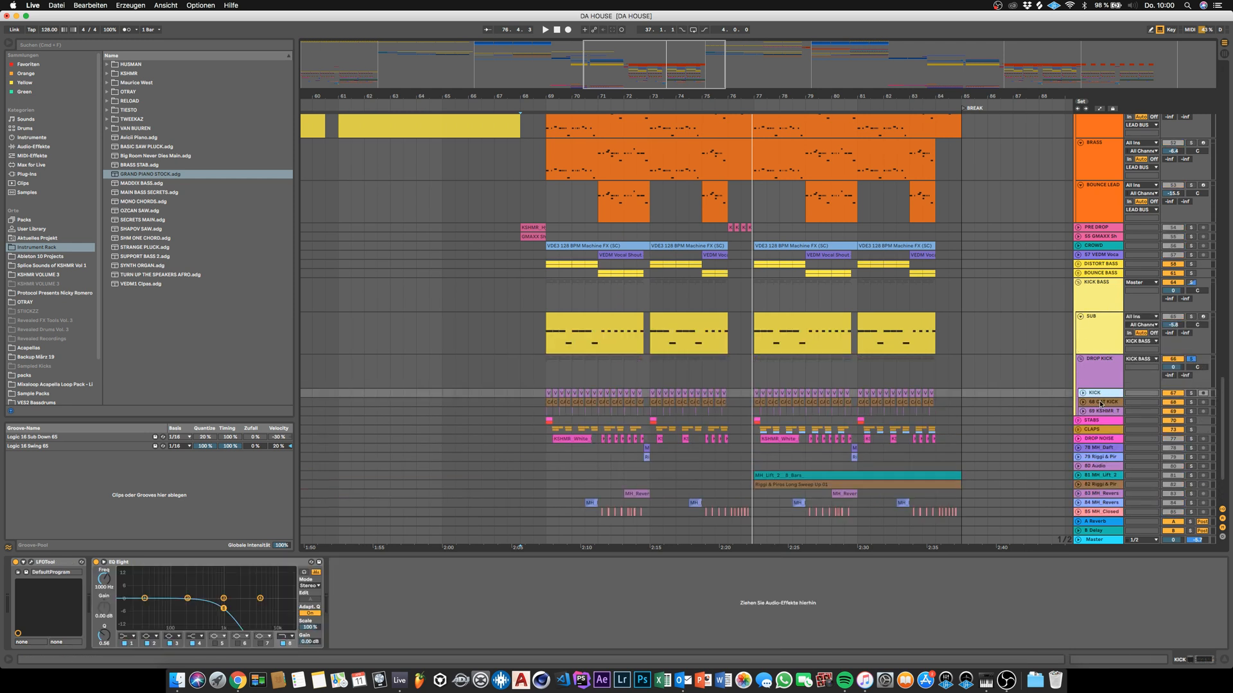
left_click(1100, 403)
left_click(1102, 412)
left_click(1101, 394)
left_click(1192, 394)
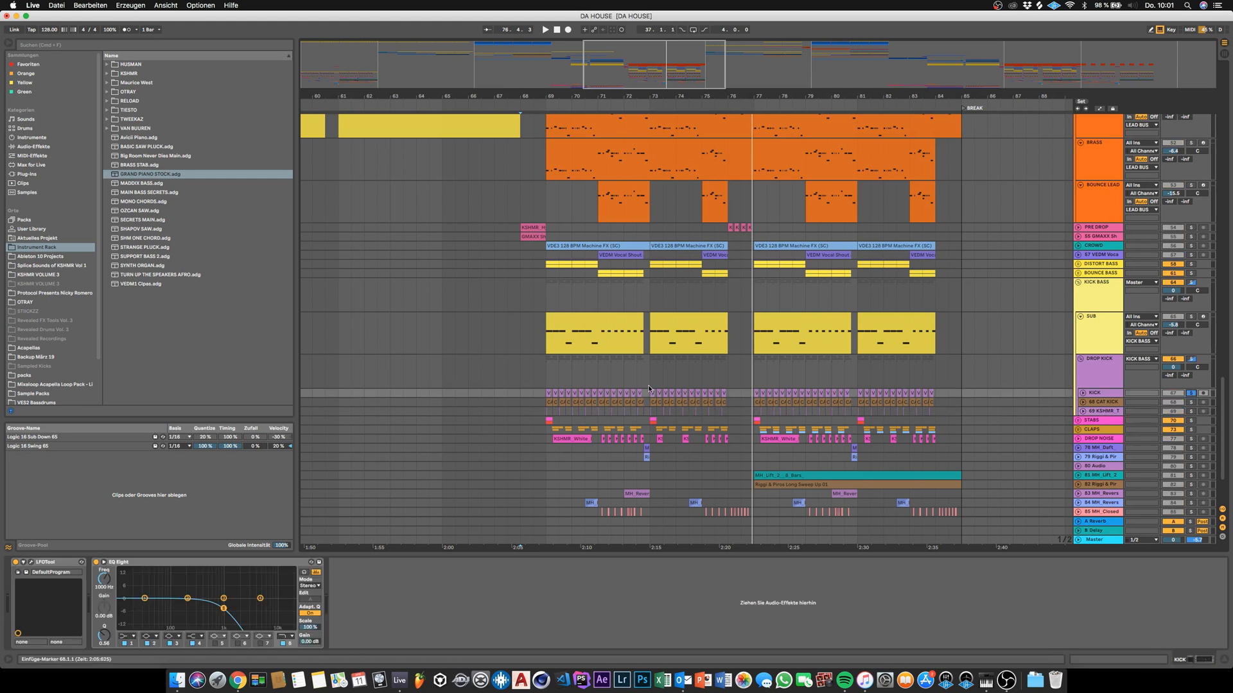
left_click(549, 377)
key("space")
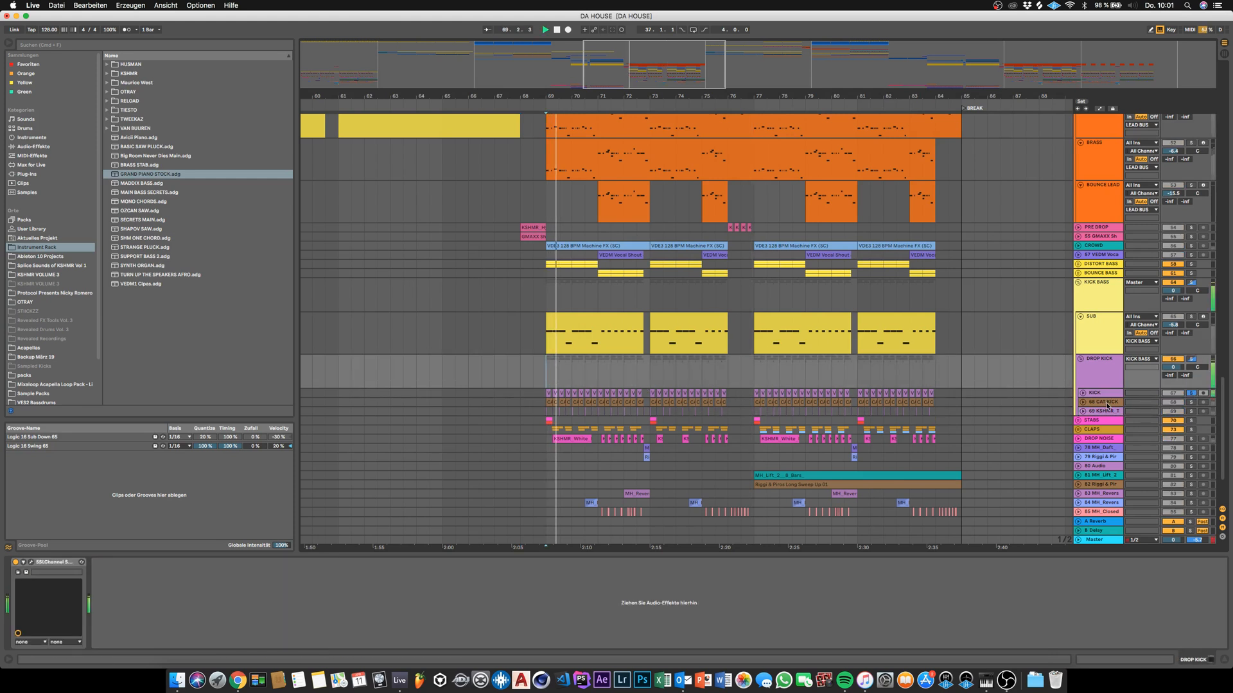
- Inspect the LFOTool curve on the KICK track and close the plug-in window
left_click(1102, 394)
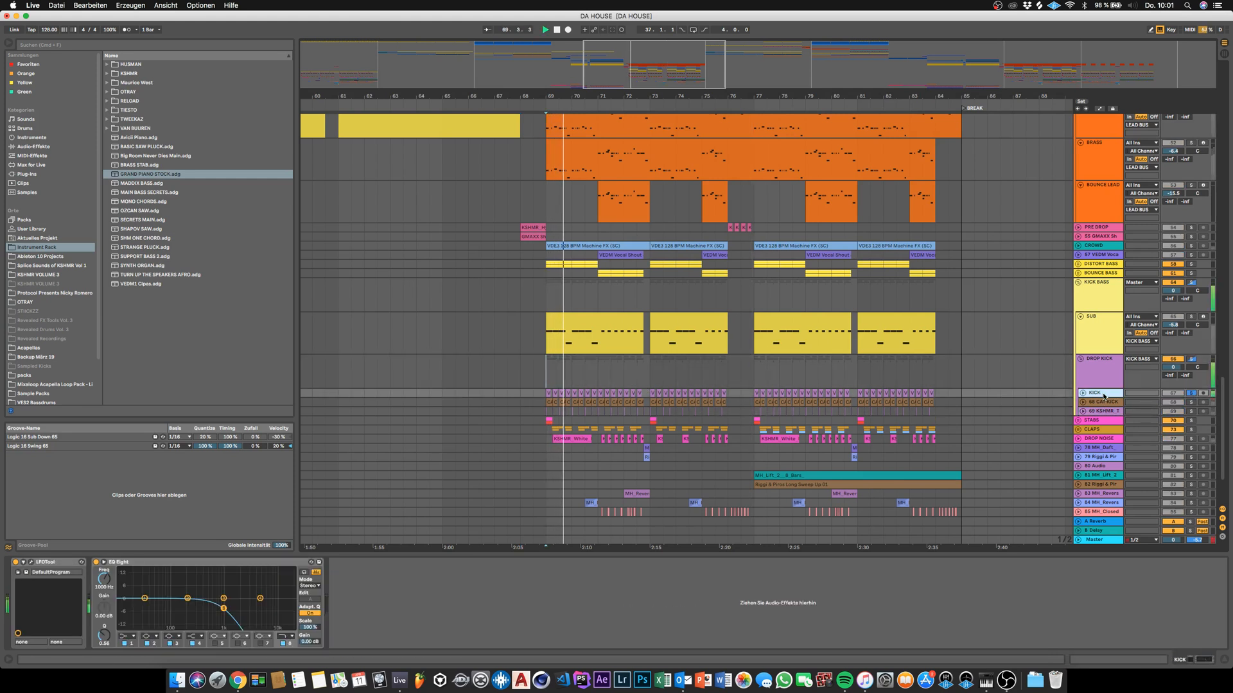
left_click(30, 563)
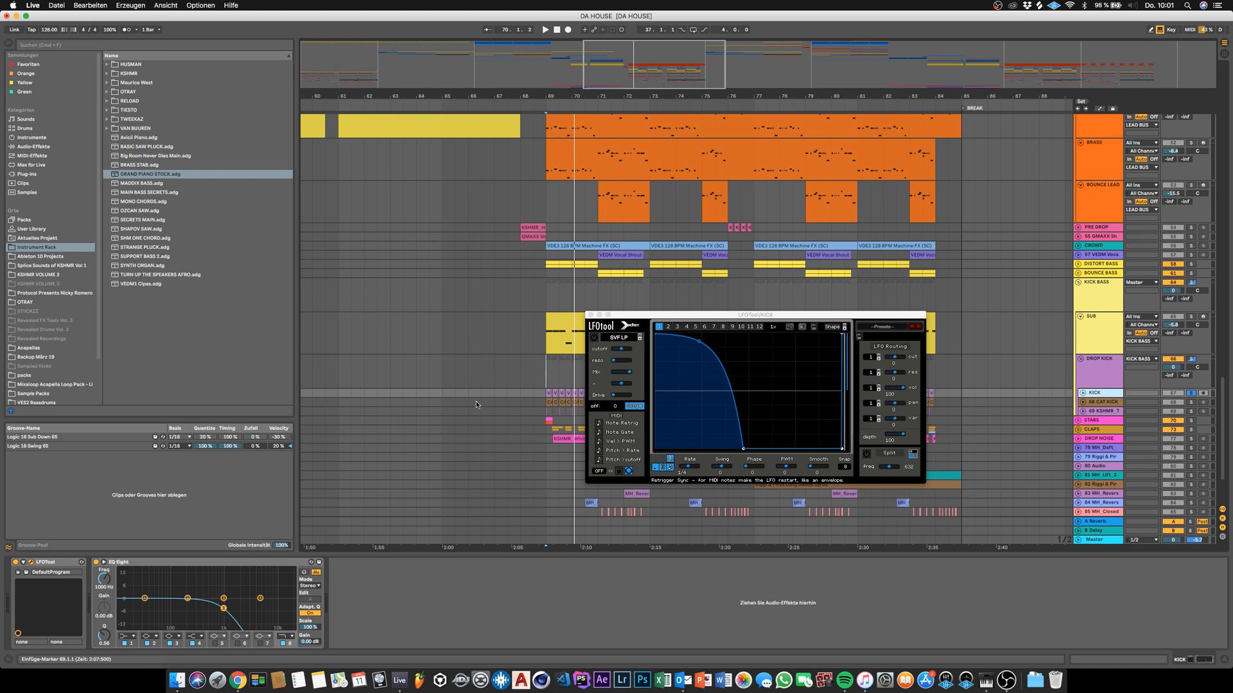
left_click(30, 563)
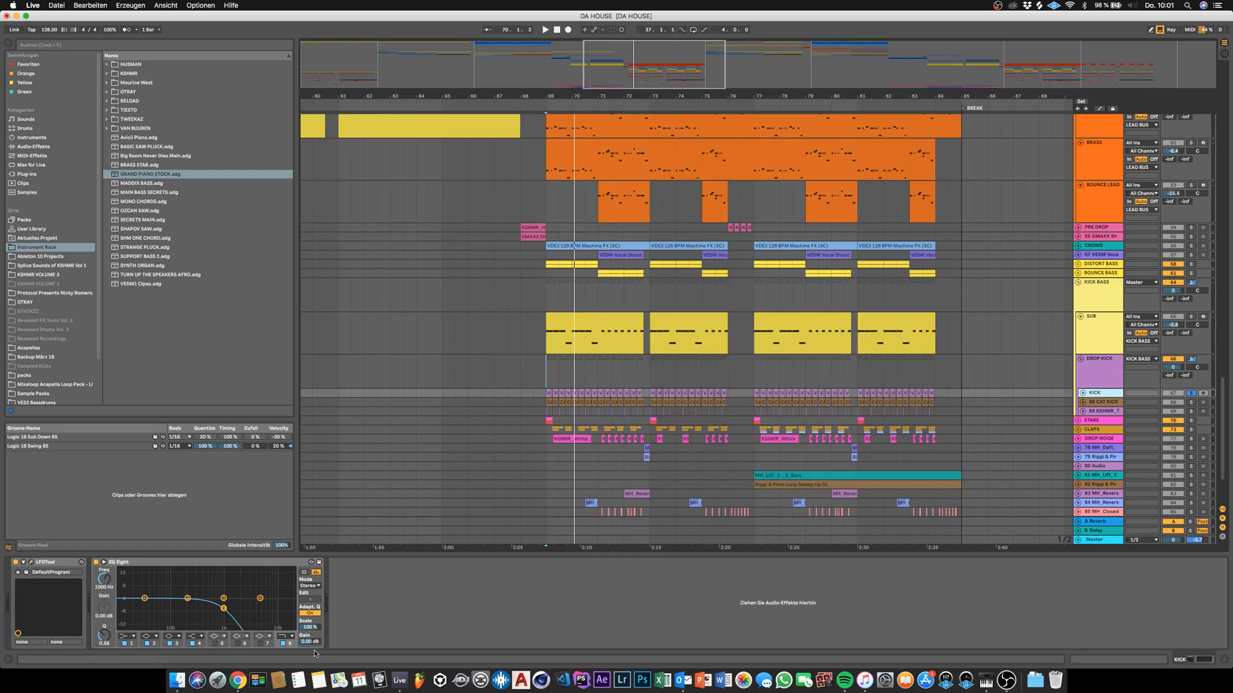
- Unfold the CAT KICK track, solo it instead of KICK and audition it
left_click(1082, 403)
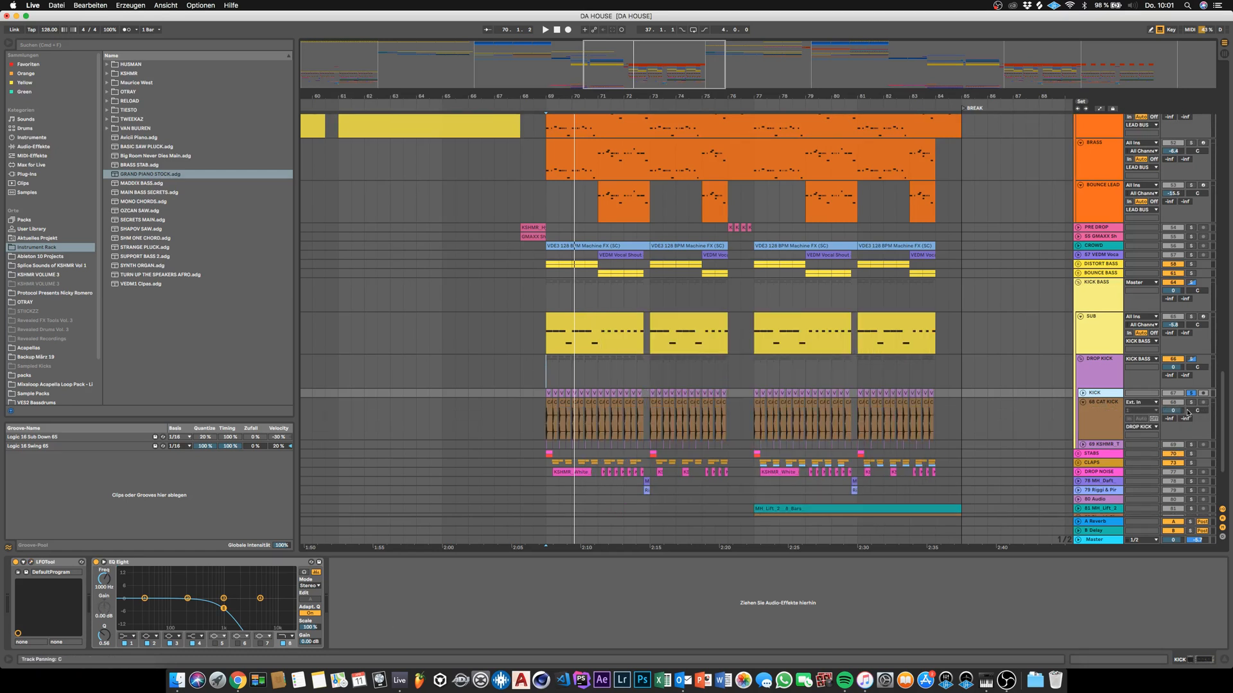
left_click(1190, 403)
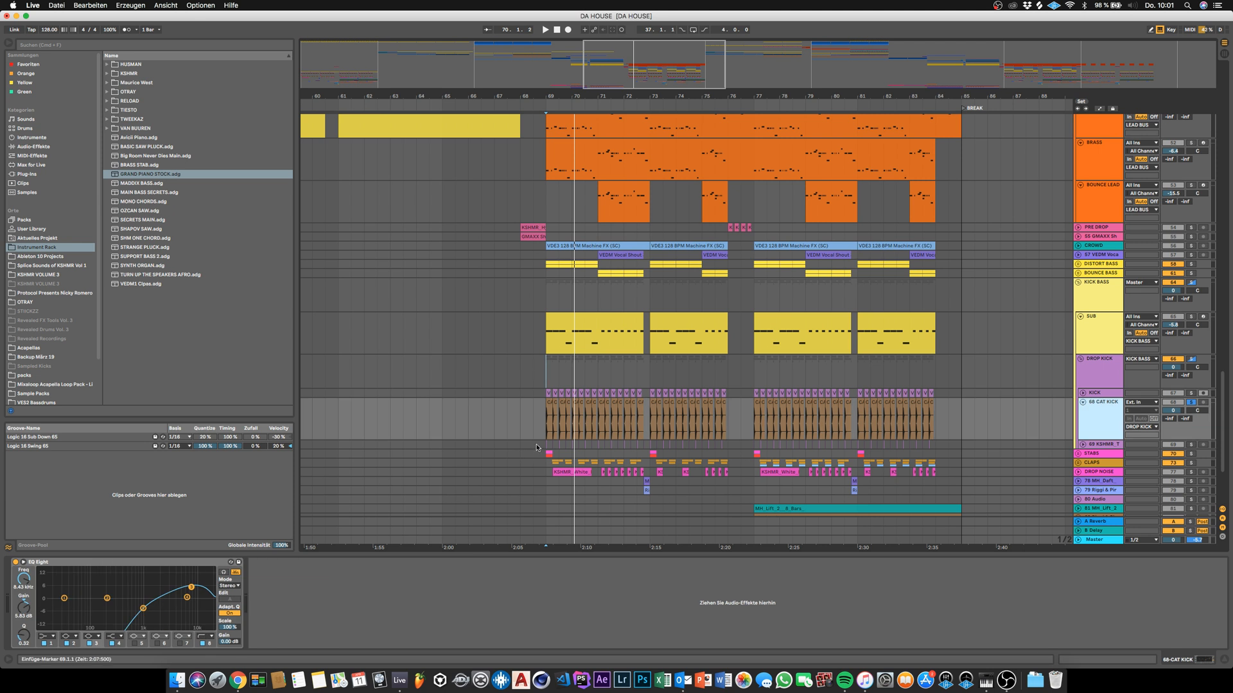
key("space")
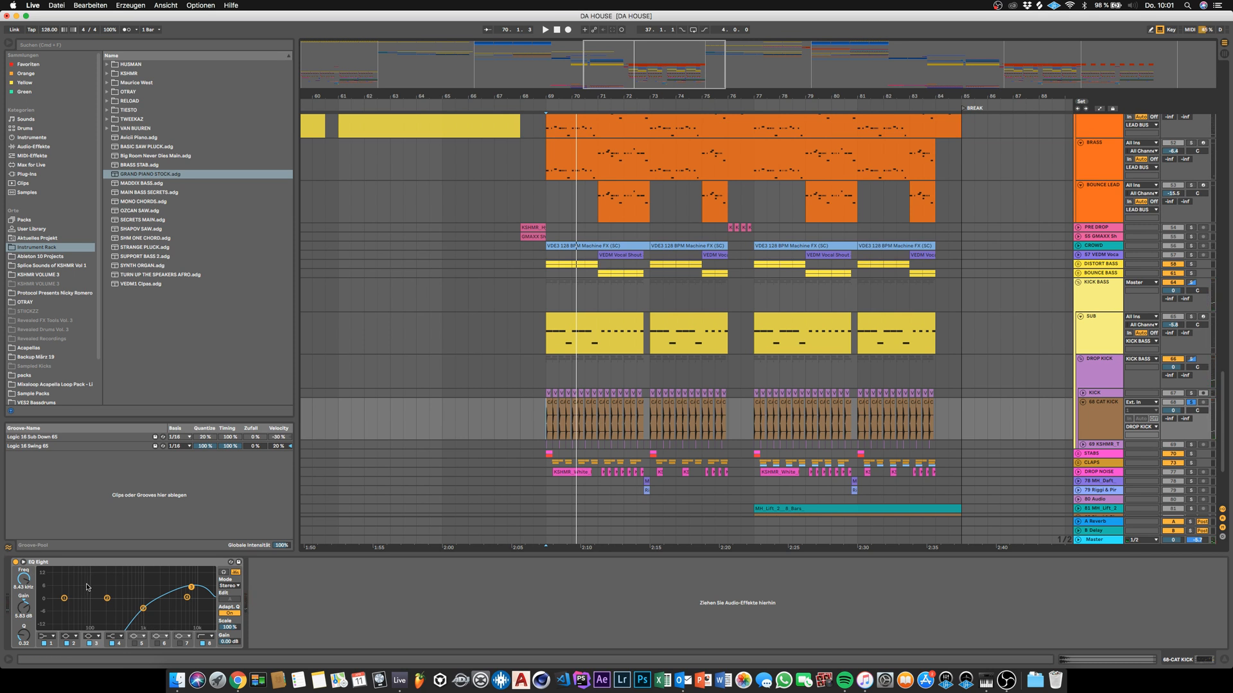
- Unfold the KSHMR top kick track, solo it and audition it from bar 69
left_click(1082, 445)
left_click(1105, 452)
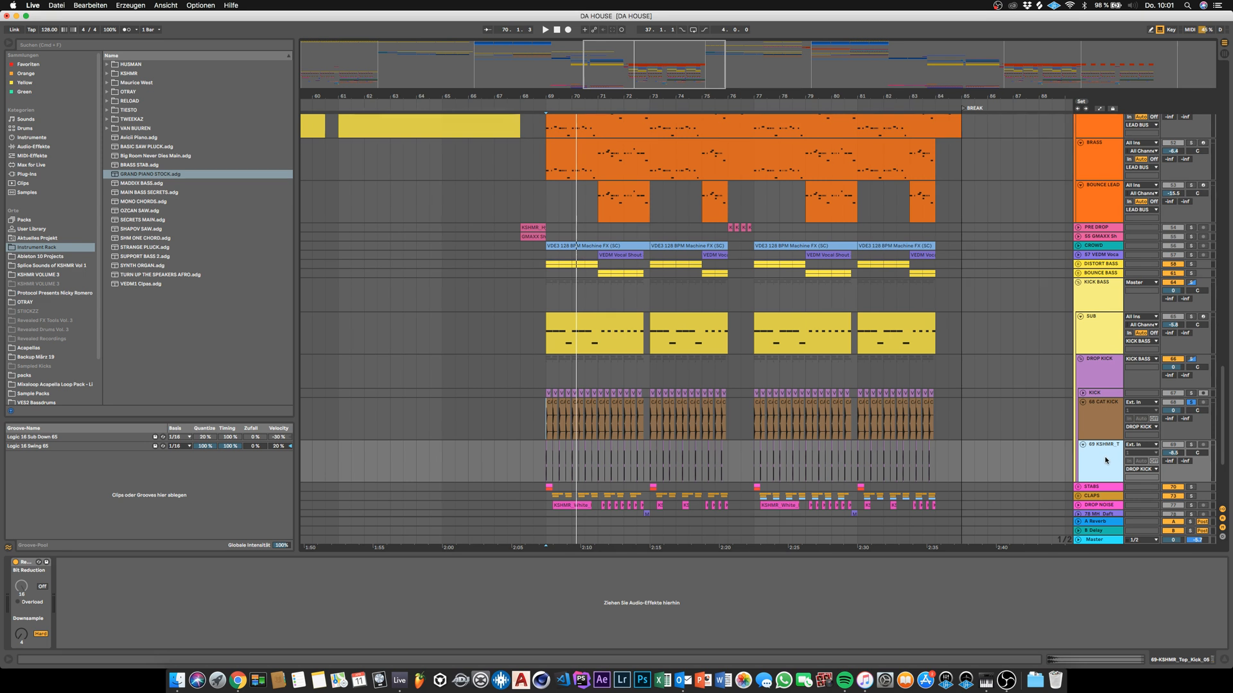
left_click(1191, 444)
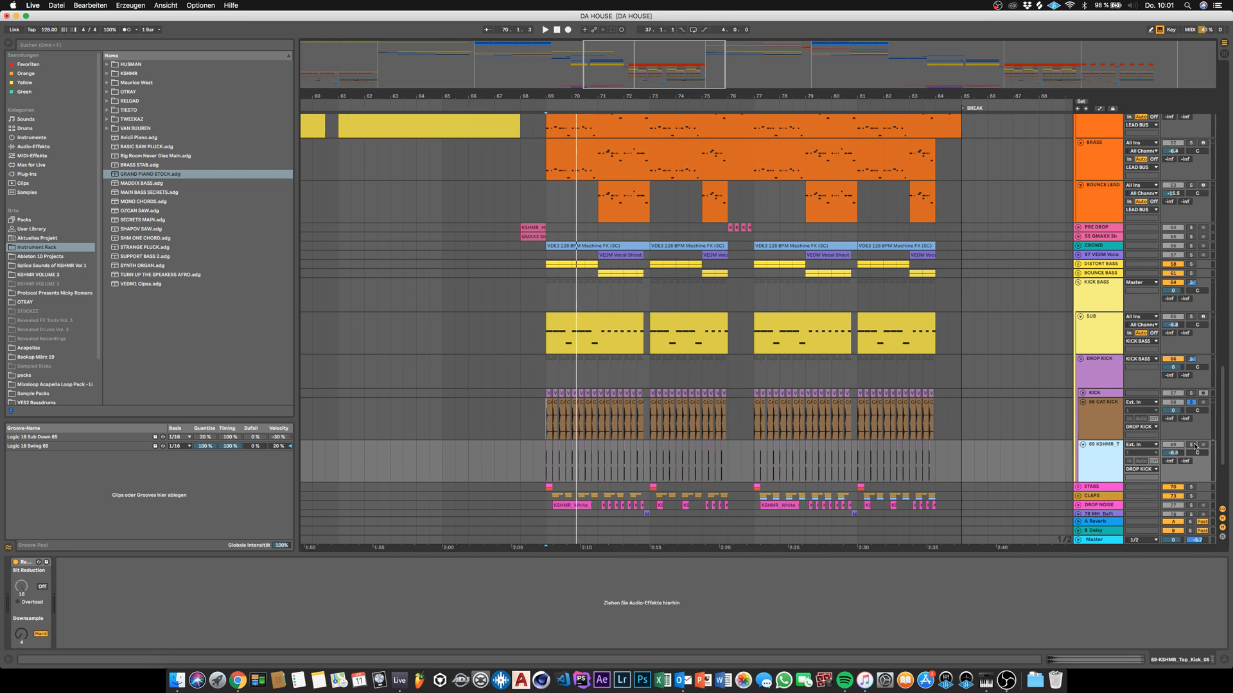
left_click(542, 461)
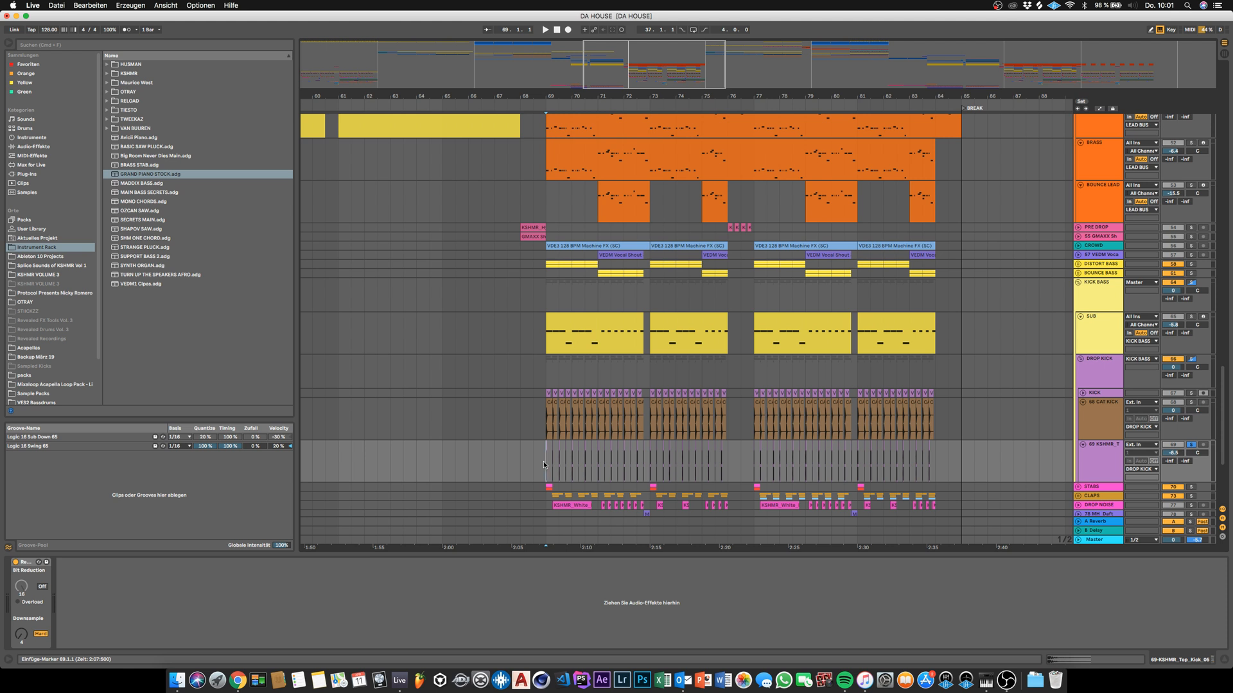
key("space")
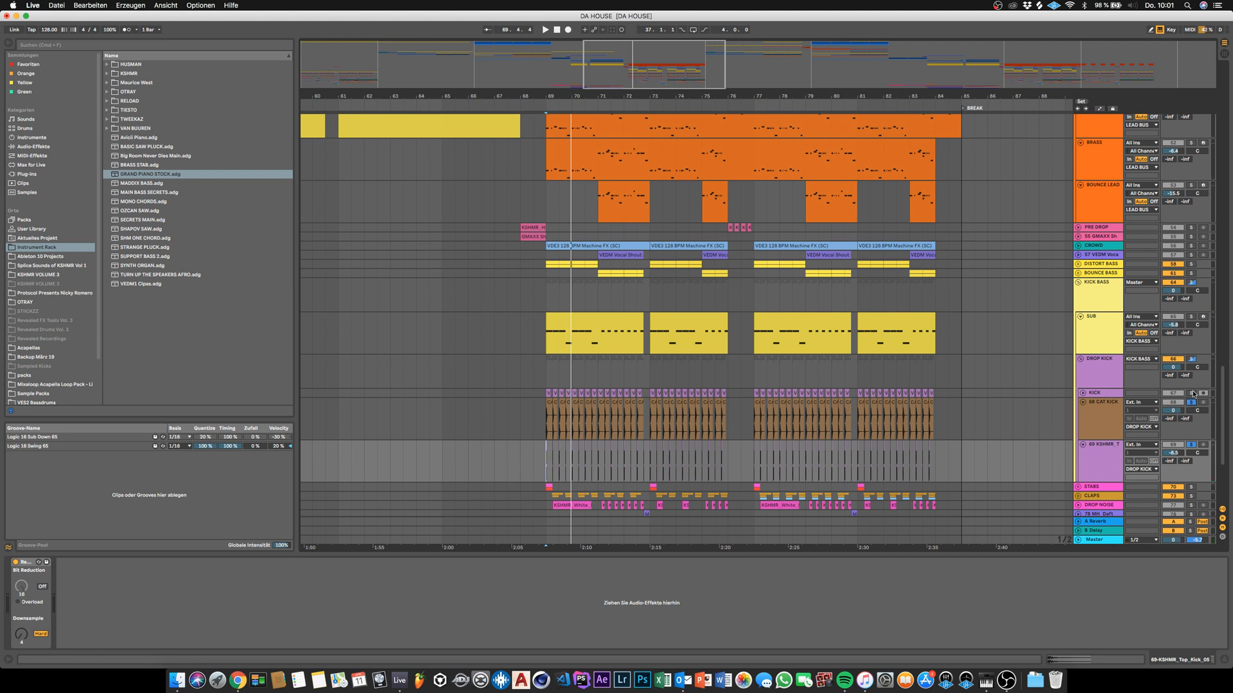
- Audition all three soloed kick layers together, select the DROP KICK group and fold the CAT KICK and KSHMR tracks
key("space")
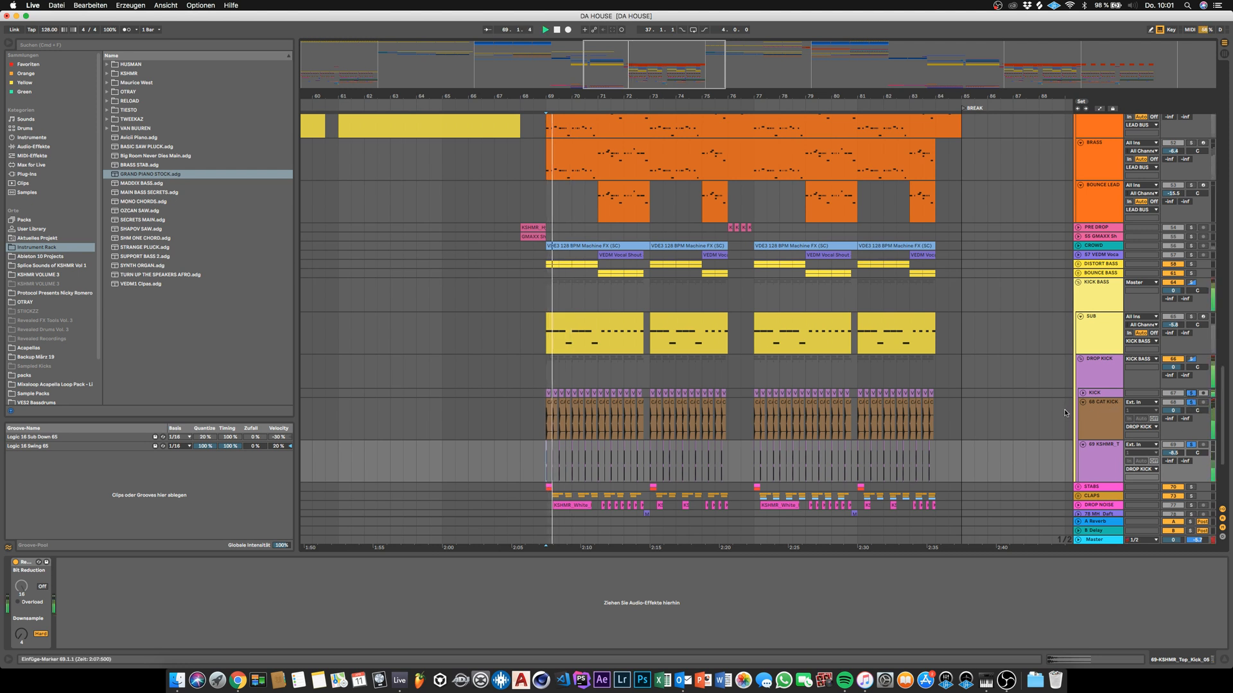
key("space")
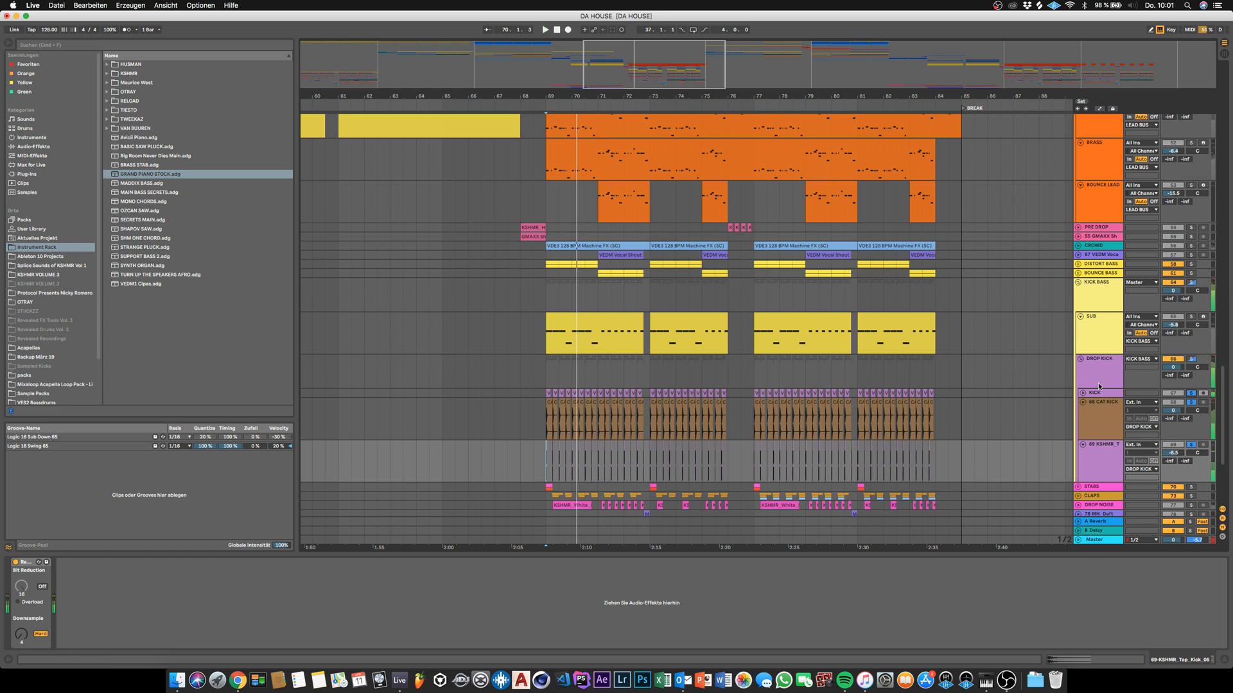
left_click(1099, 380)
left_click(1083, 403)
left_click(1083, 411)
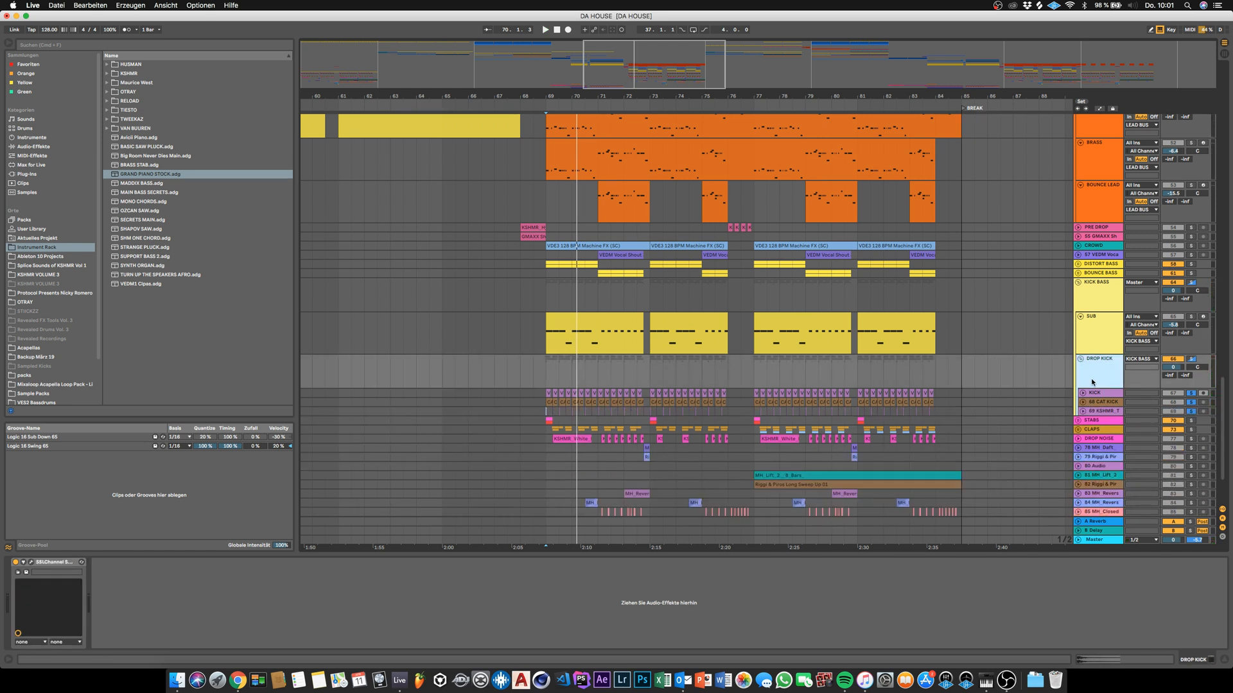
- Open the SSLChannel on the DROP KICK group, compare the kick with it bypassed and active during playback, and close its window
left_click(31, 563)
left_click_drag(705, 330, 374, 235)
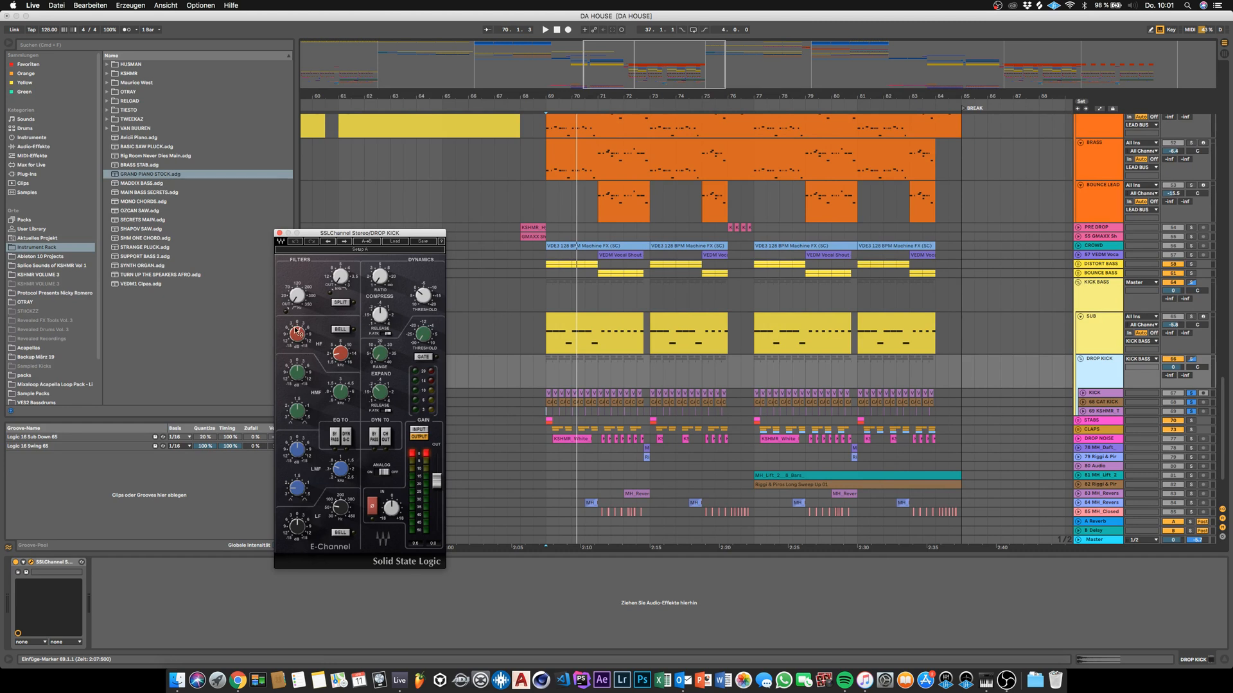
mouse_move(296, 331)
mouse_move(341, 355)
key("space")
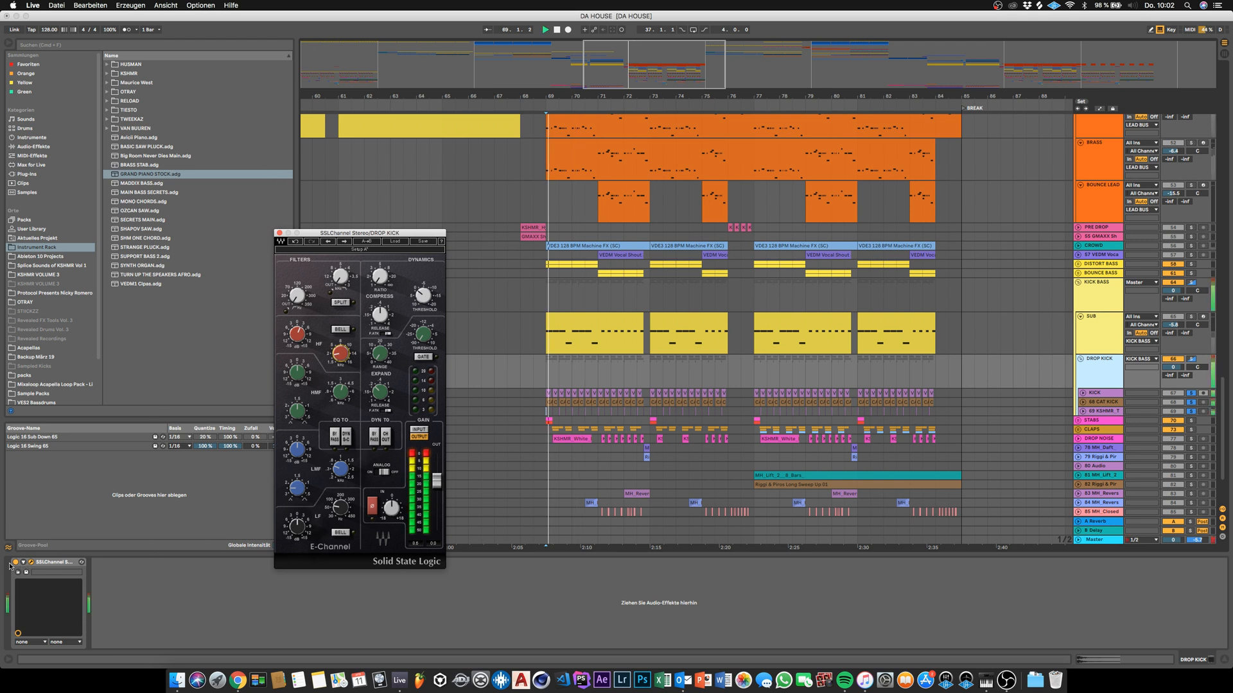
left_click(15, 562)
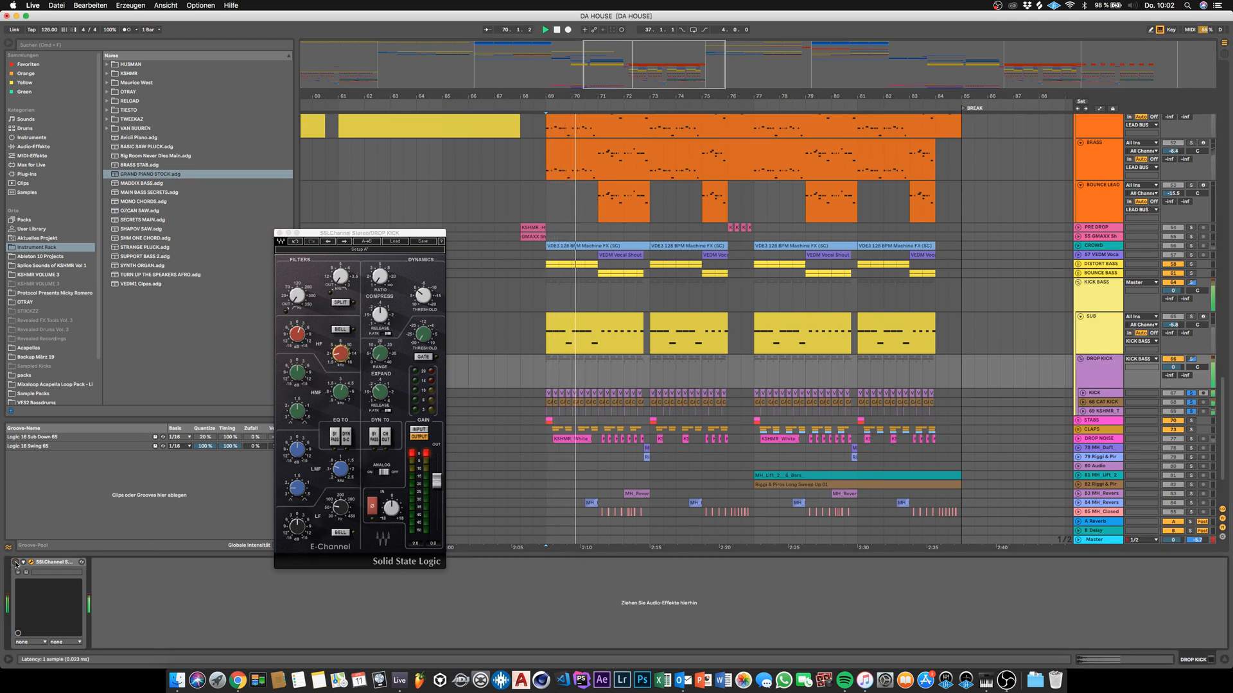
left_click(16, 562)
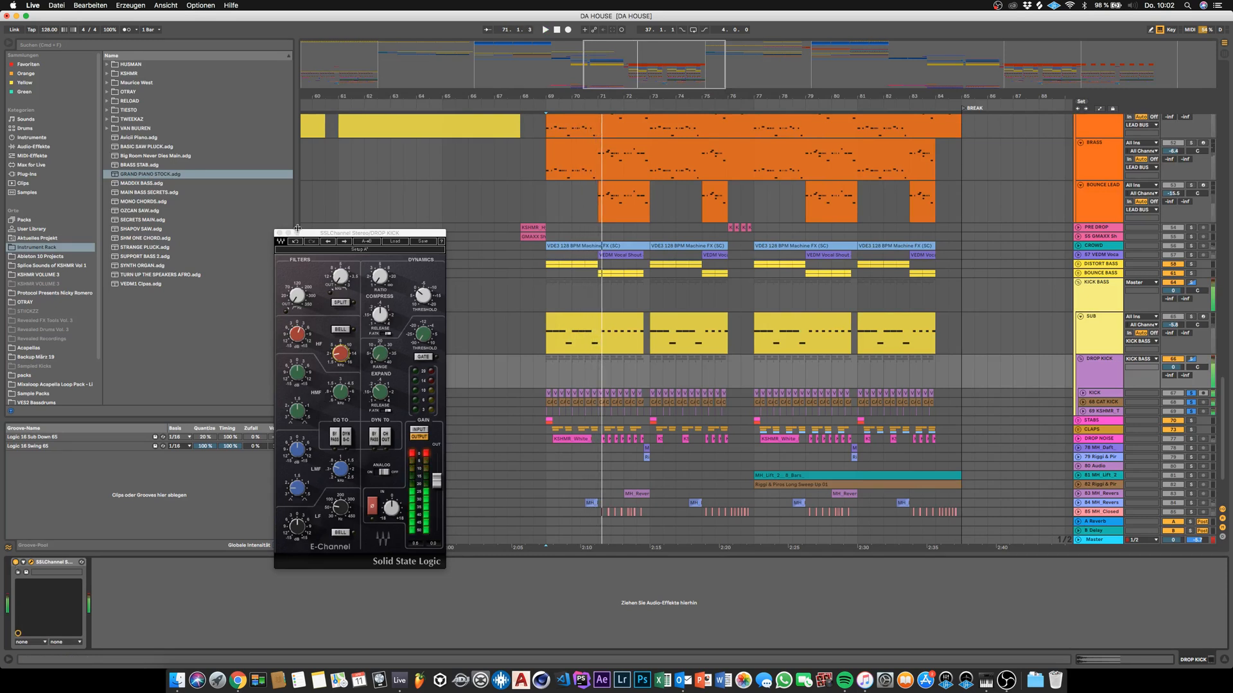
left_click(278, 233)
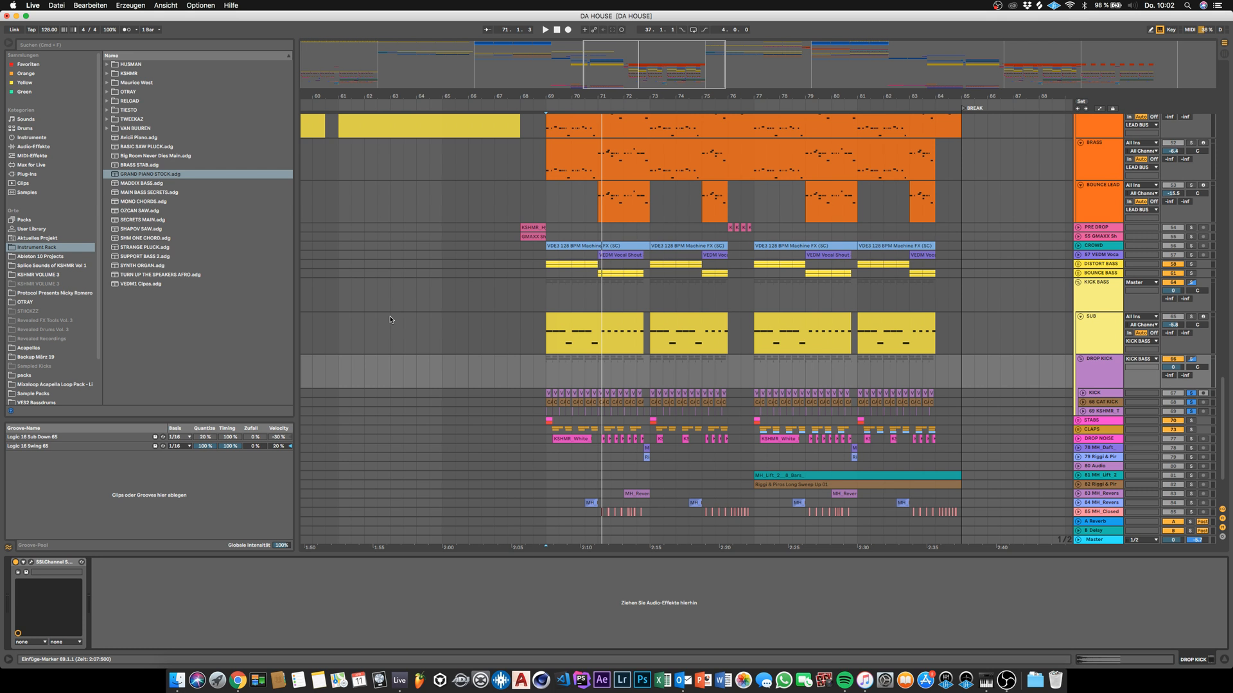
- Fold the DROP KICK group and solo the SUB track in its place
left_click(1080, 360)
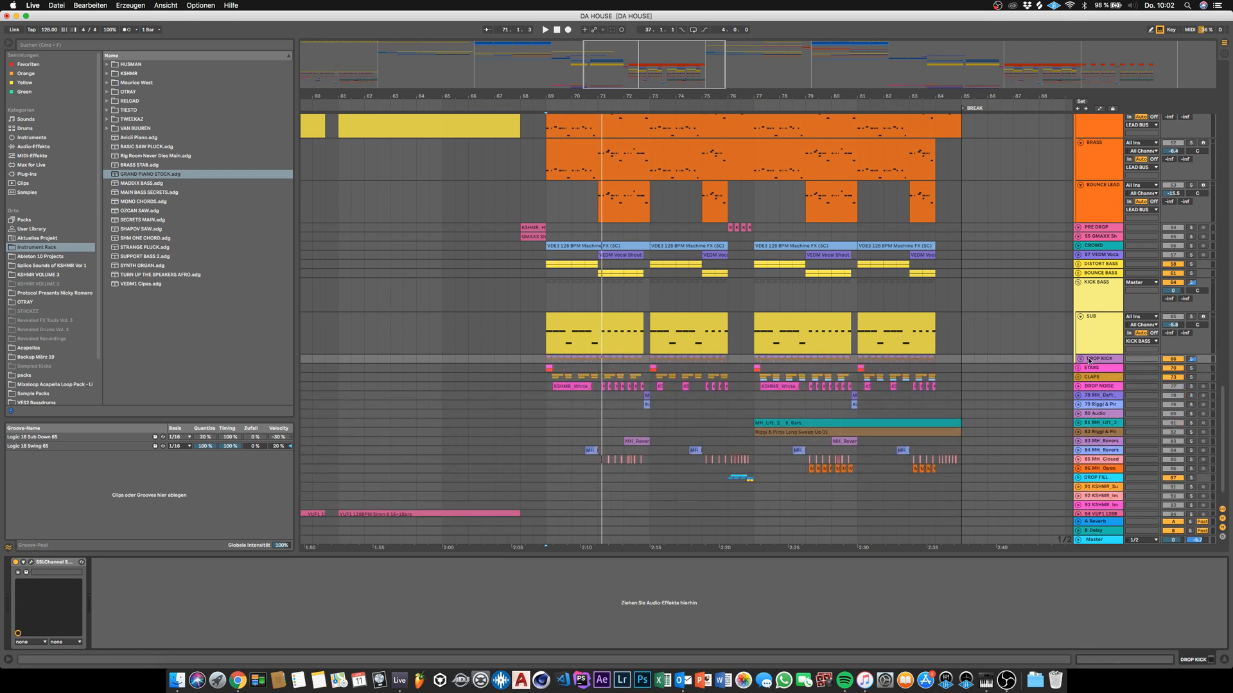
left_click(1100, 344)
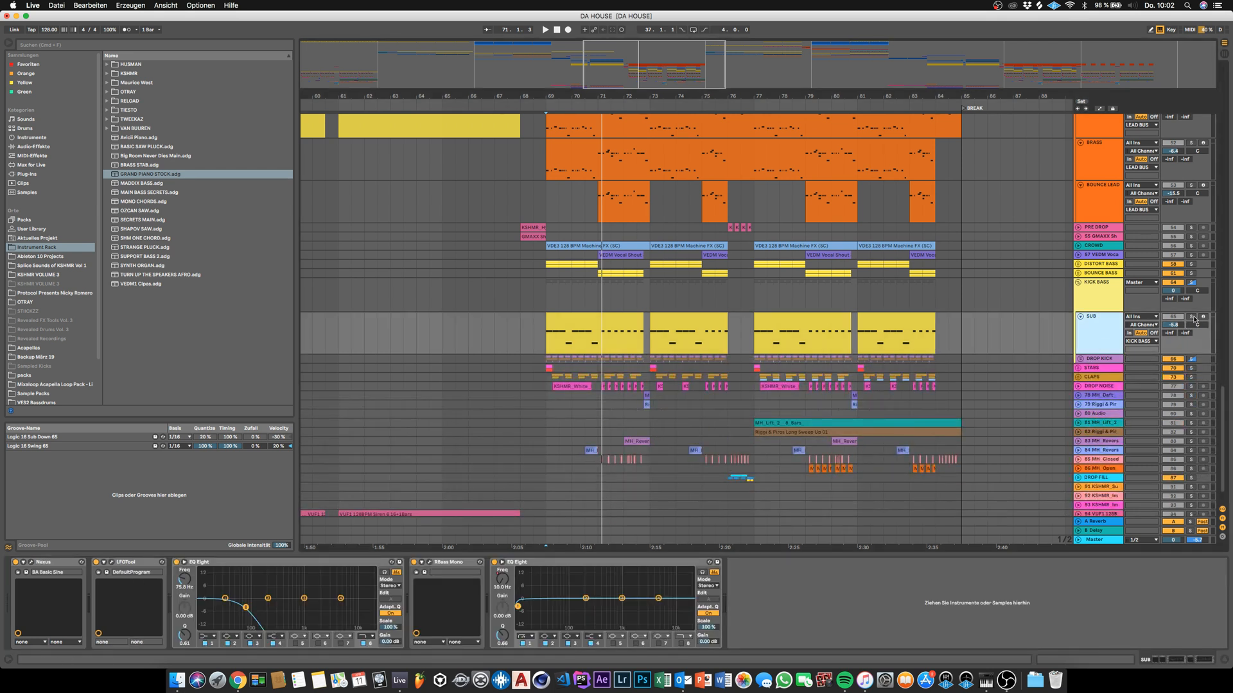
left_click(1106, 334)
- Deactivate LFOTool, both EQ Eights and RBass Mono on the SUB track and play the raw sub from bar 69
left_click(177, 562)
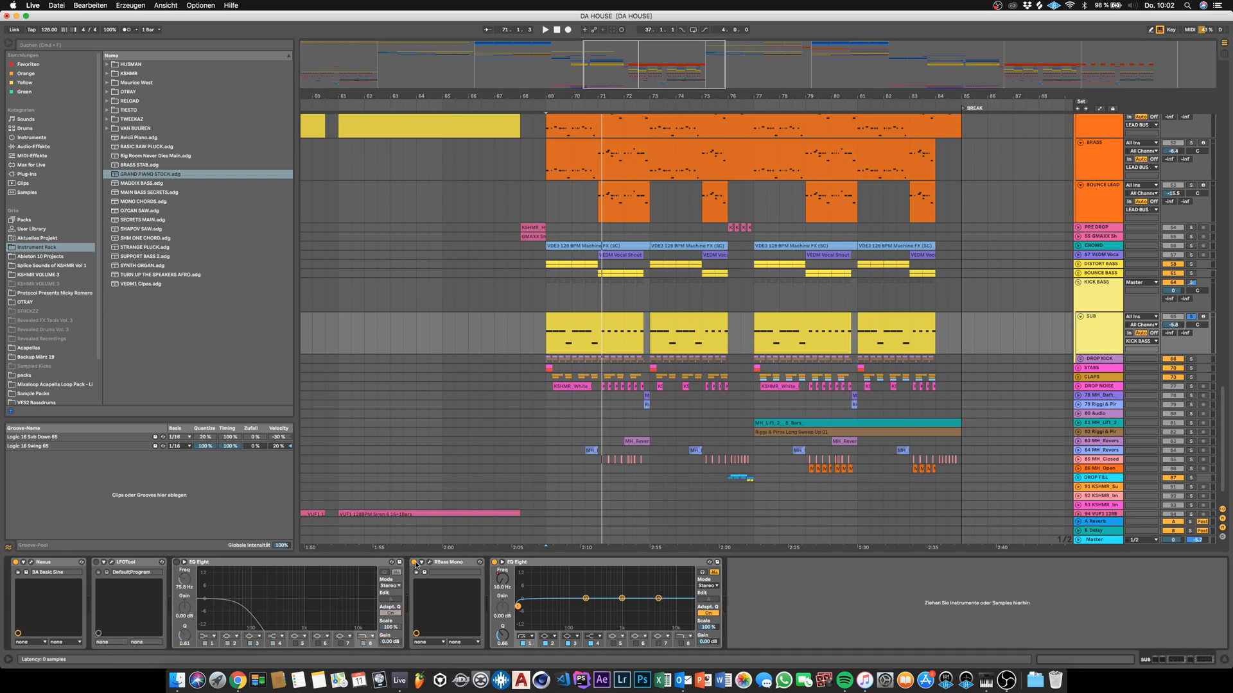
left_click(414, 562)
left_click(495, 562)
left_click(541, 344)
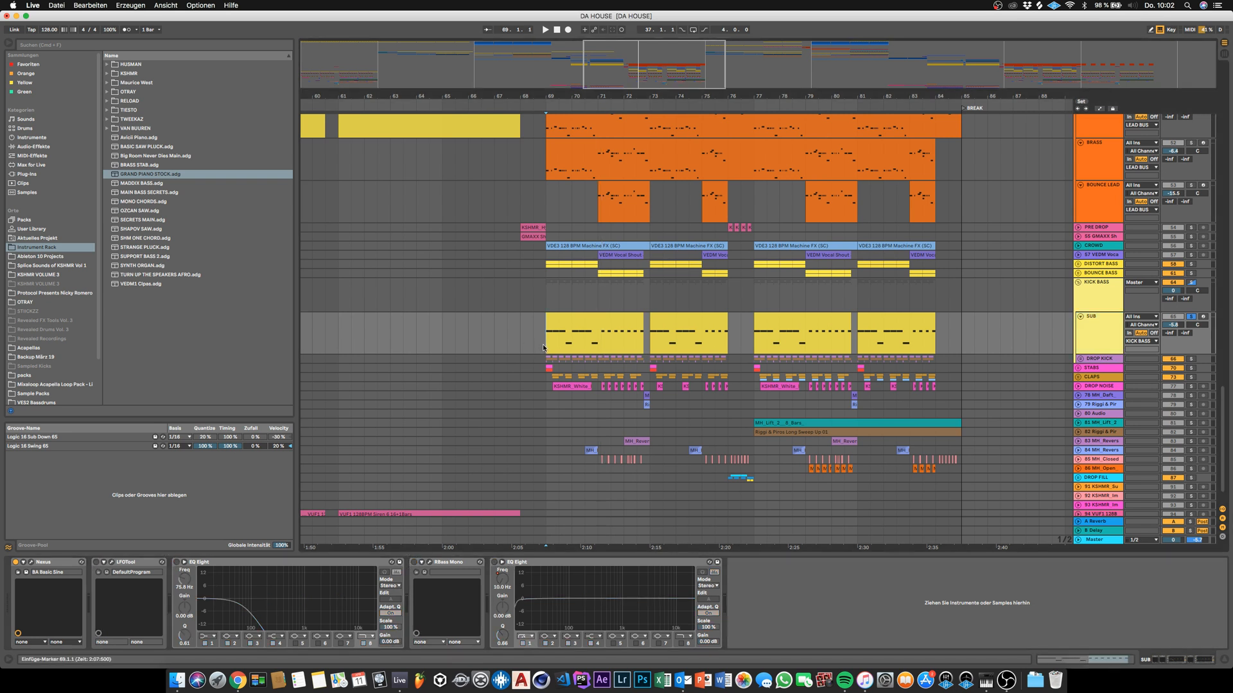
key("space")
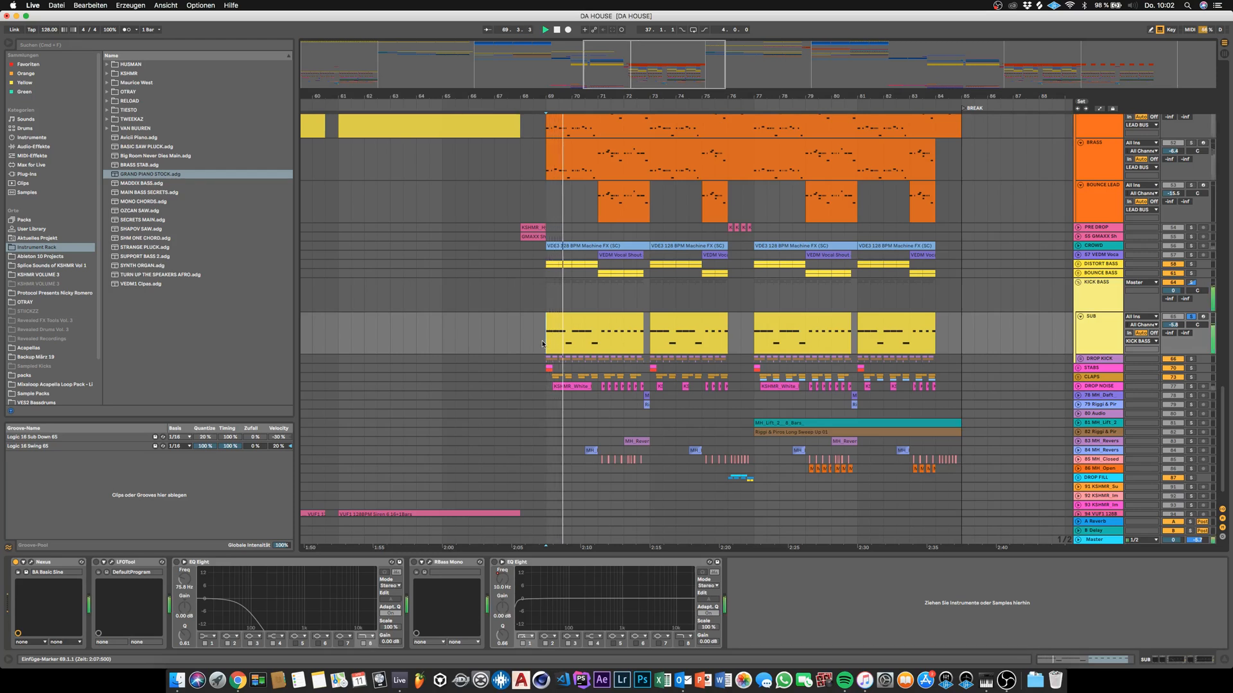
- Reactivate LFOTool on the SUB track and place its window side by side with the KICK track's LFOTool to compare their curves
left_click(112, 563)
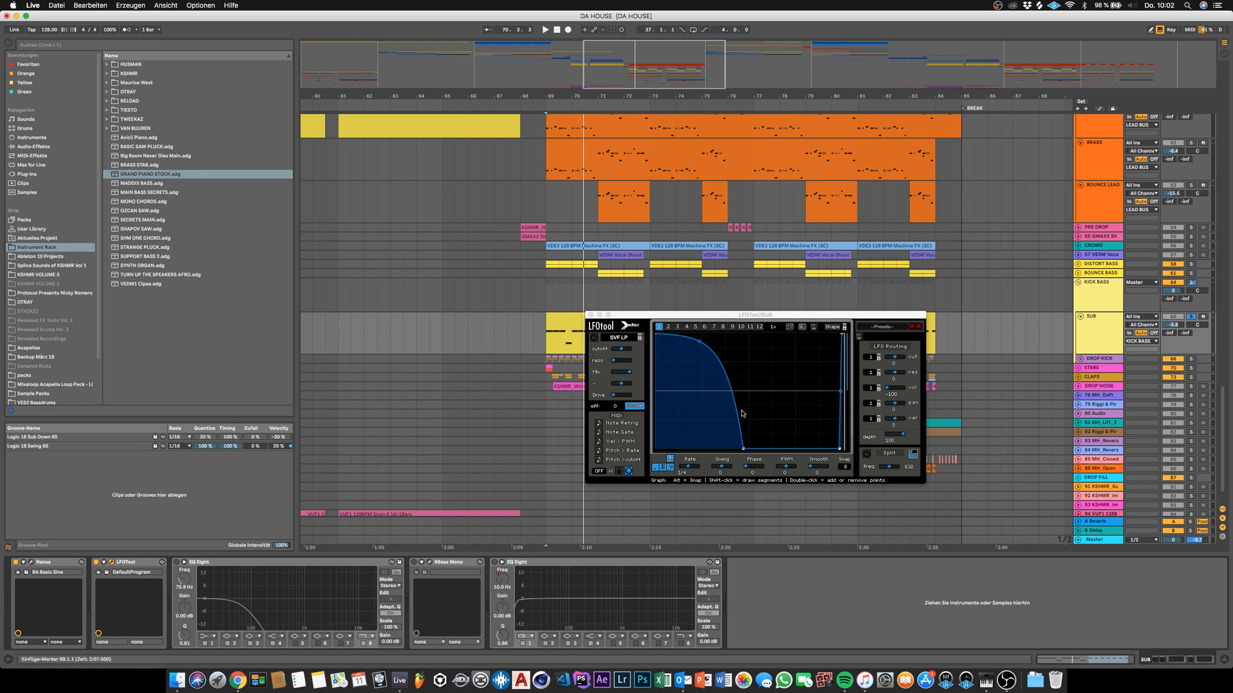
left_click(1081, 359)
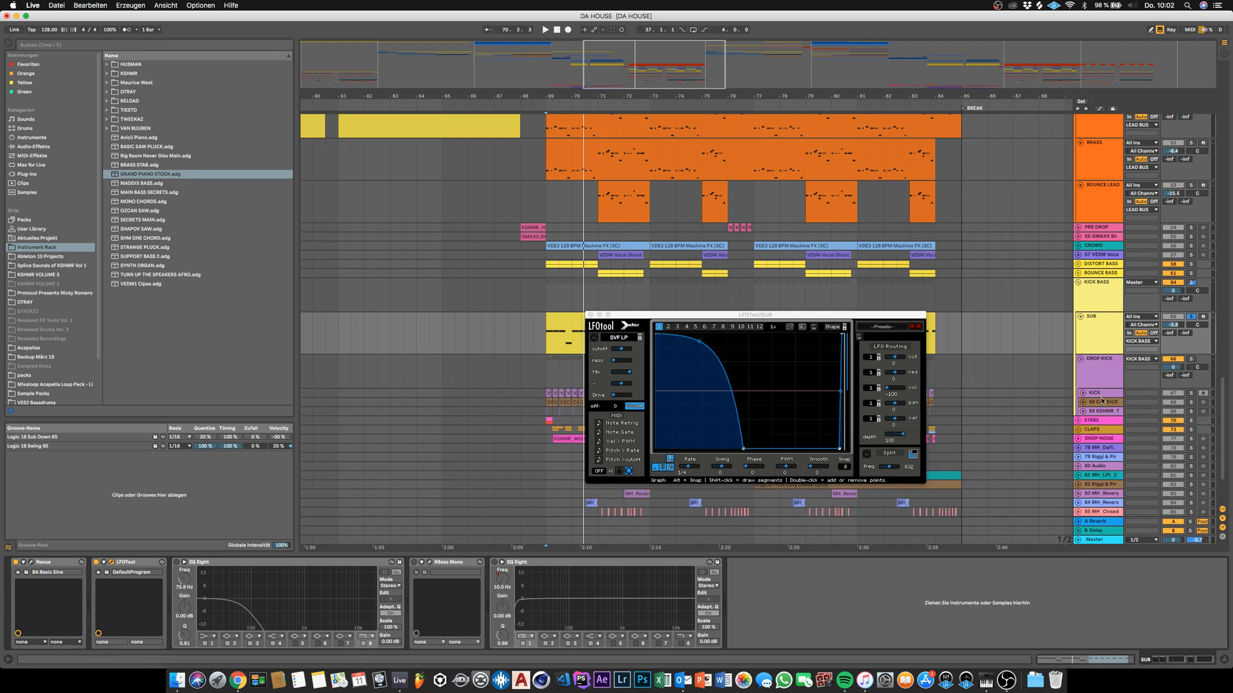
left_click(1099, 393)
left_click(31, 563)
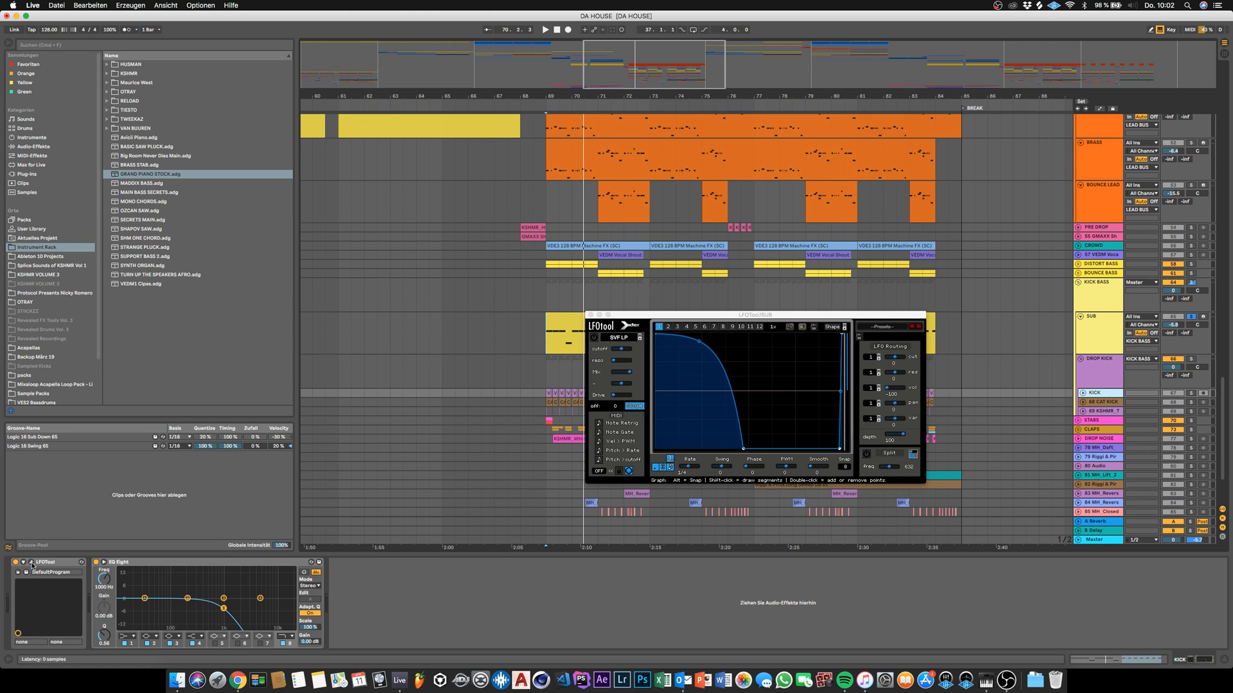
left_click(690, 313)
left_click_drag(689, 314, 354, 318)
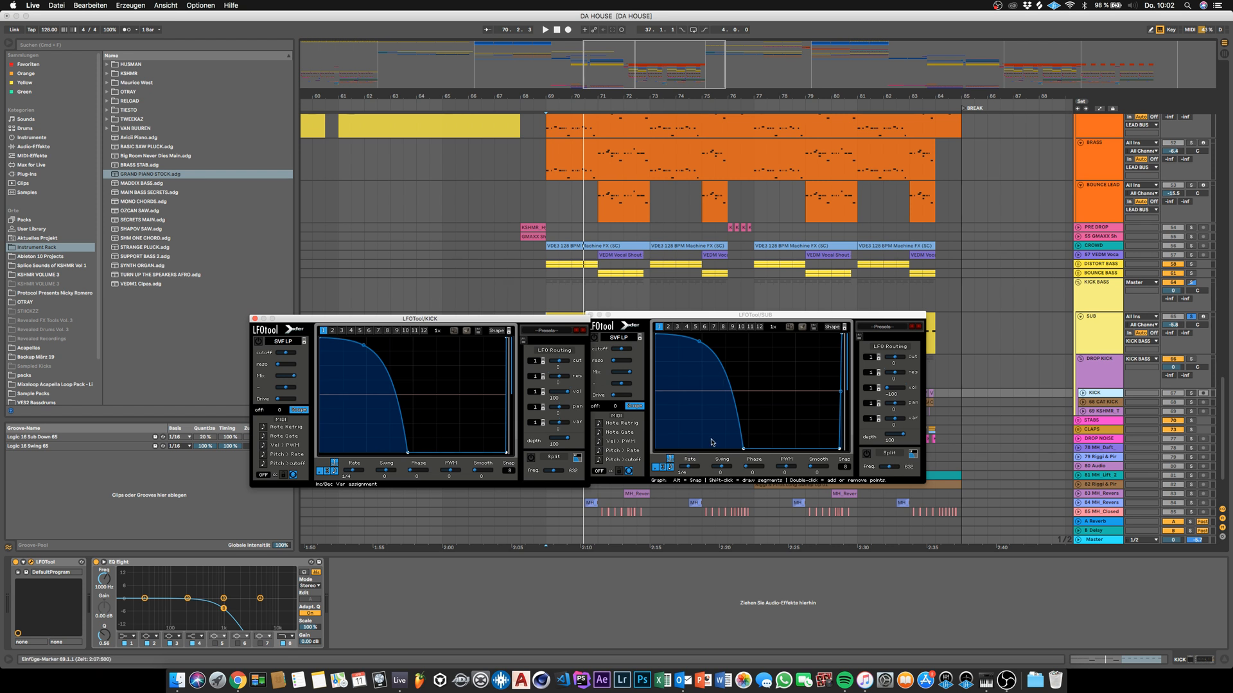
mouse_move(503, 322)
left_mouse_down()
mouse_move(471, 313)
mouse_move(494, 320)
left_mouse_up()
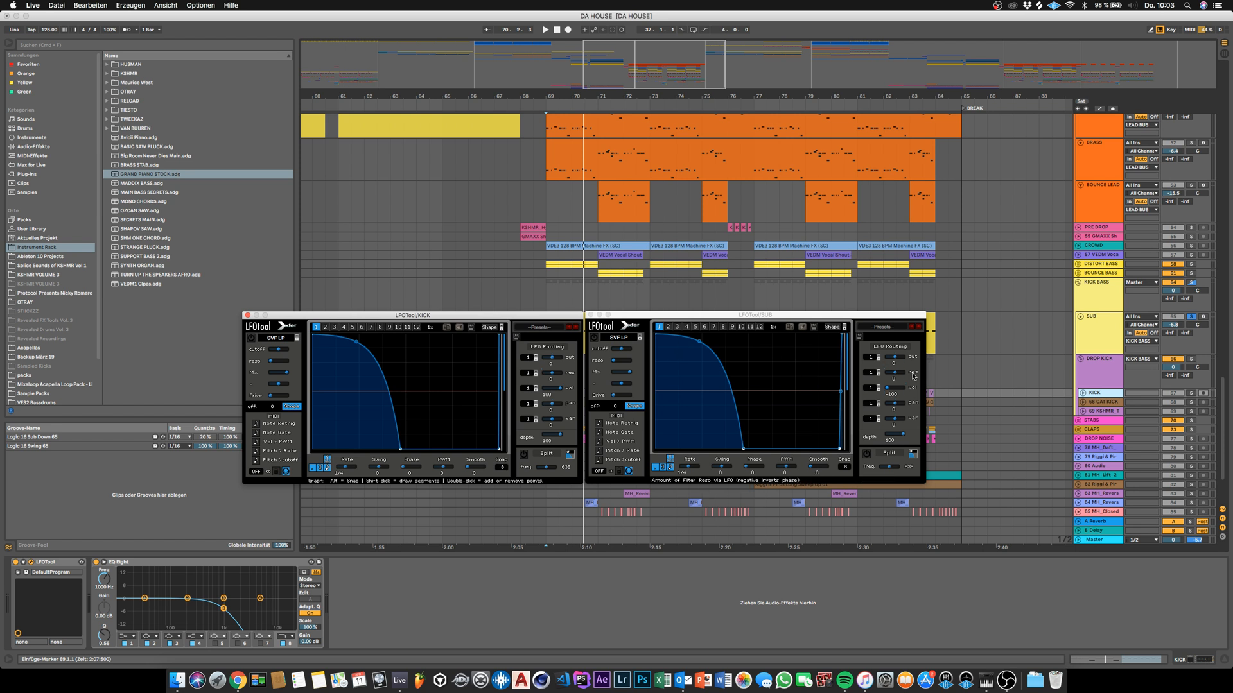
- Compare the SUB track's LFOTool volume routing at 100 and at -100 during playback from bar 69
left_click_drag(889, 391, 981, 390)
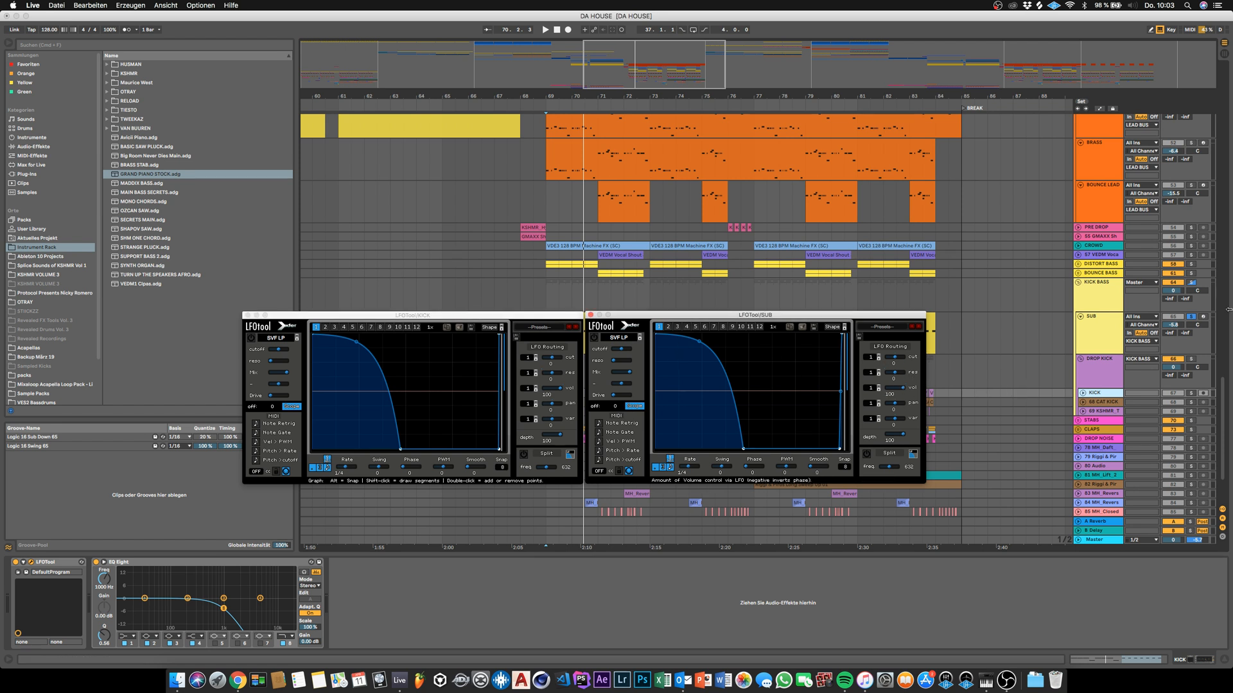
left_click(1085, 324)
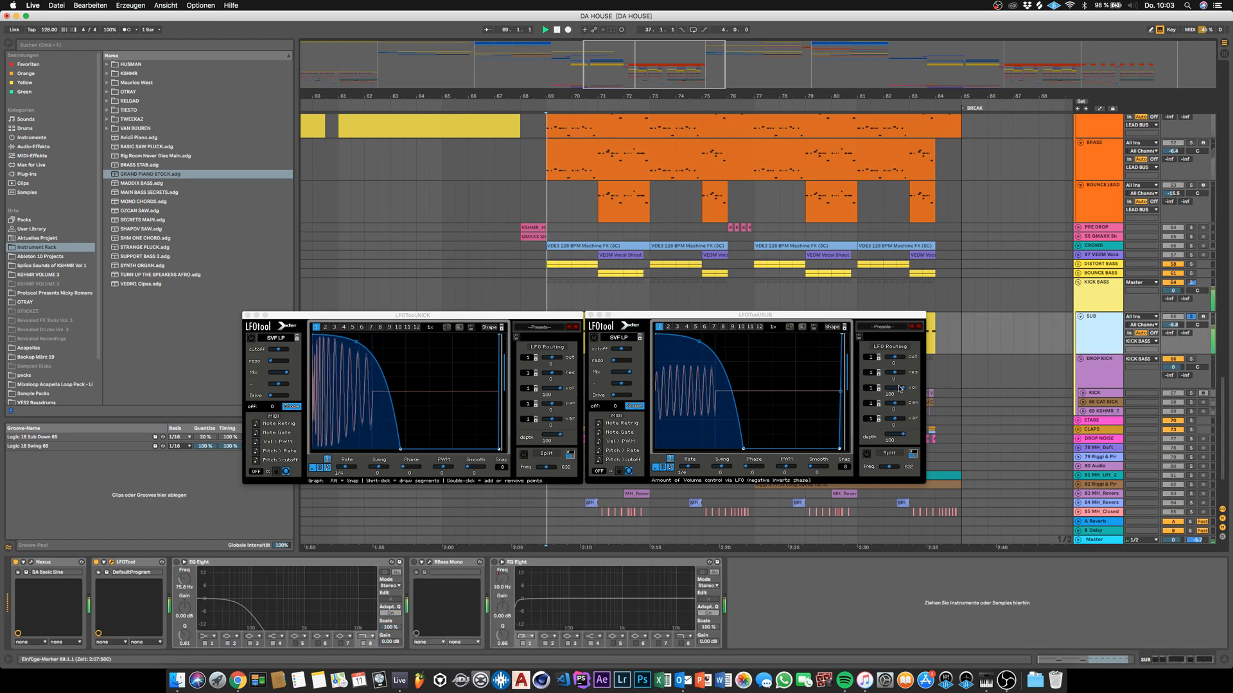
left_click_drag(897, 386, 773, 392)
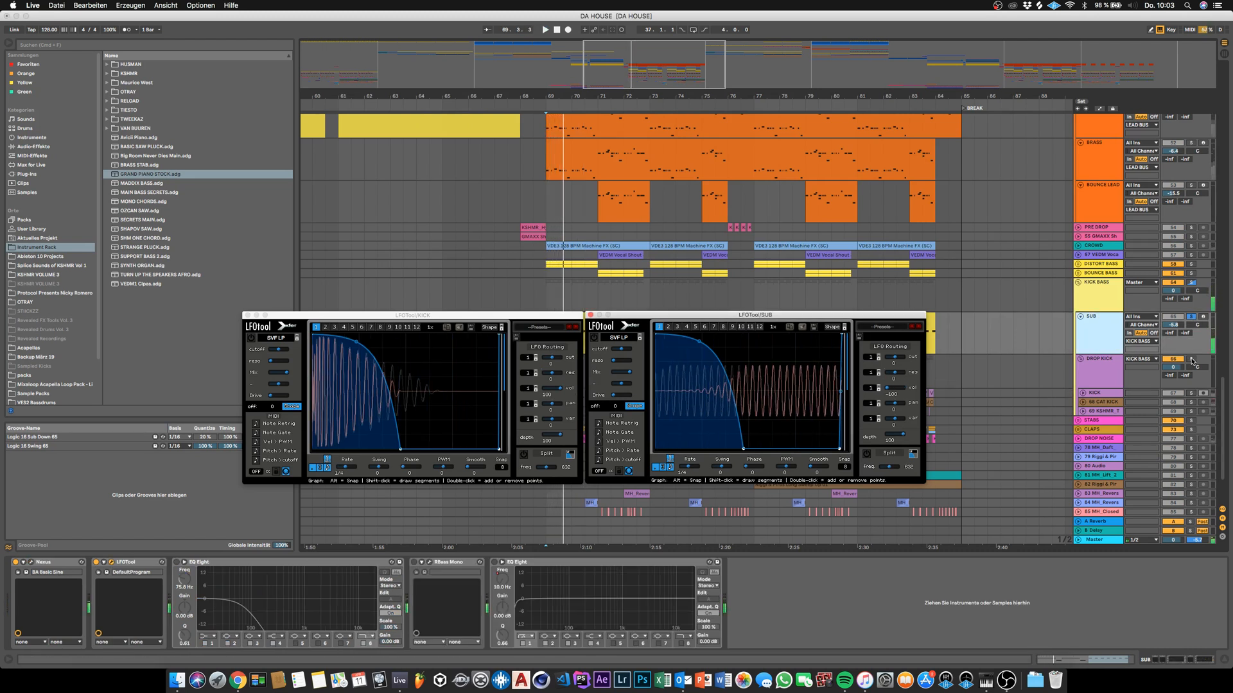
- Solo the DROP KICK group alongside the SUB track, play them together, and close both LFOTool windows
left_click(1191, 361)
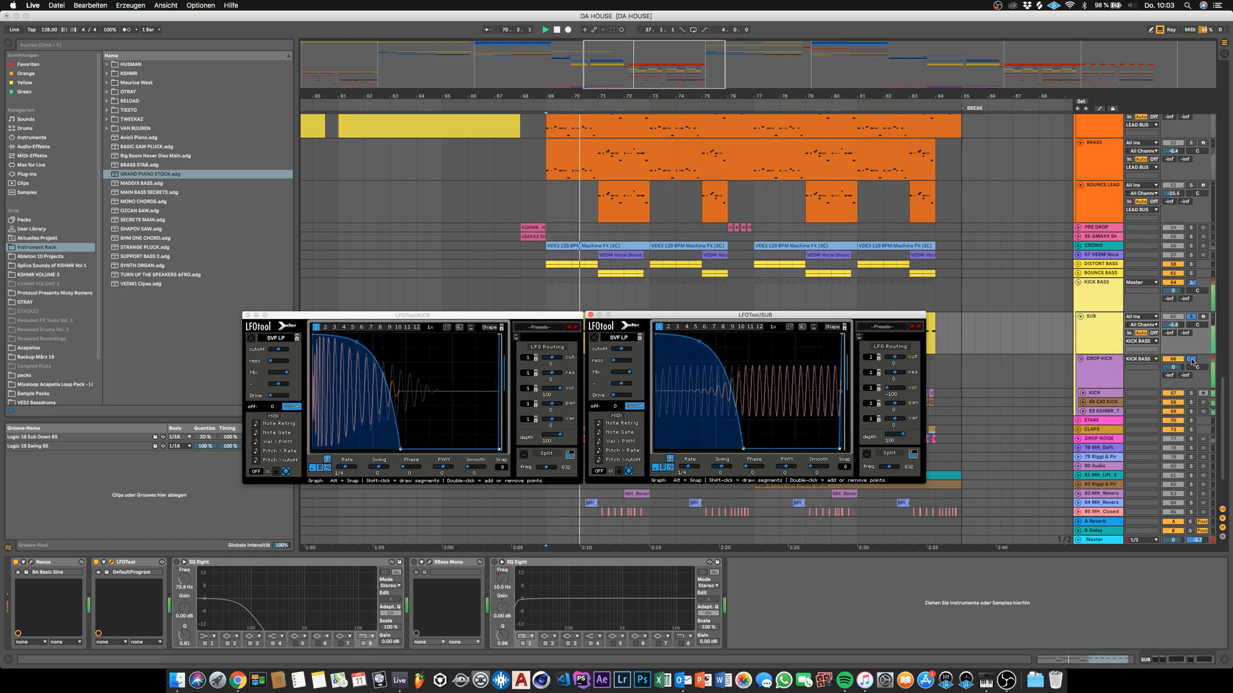
left_click(1090, 289)
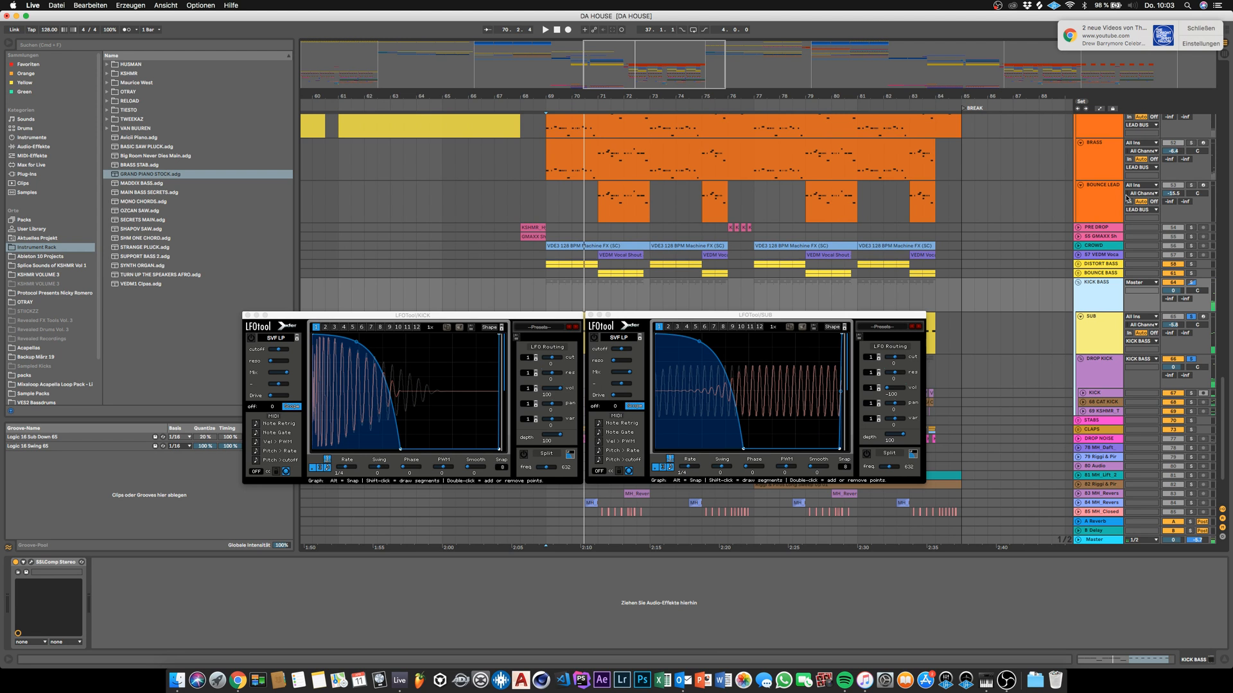
left_click(1201, 28)
left_click(247, 316)
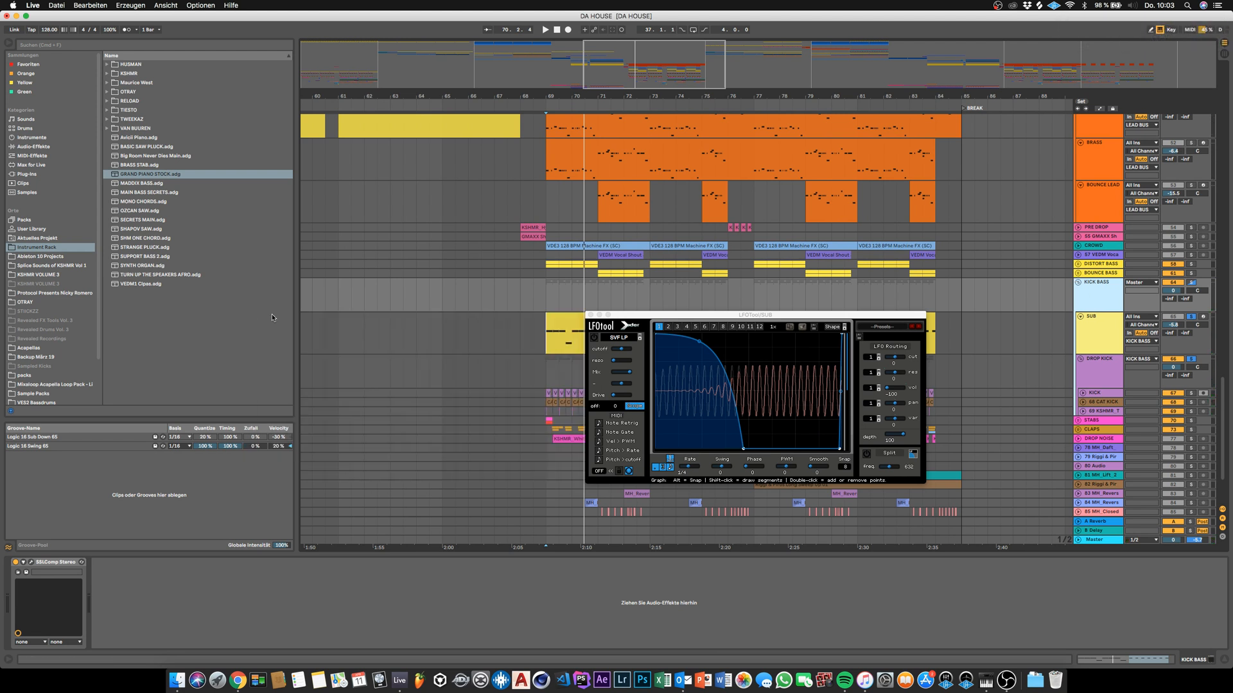
left_click(589, 315)
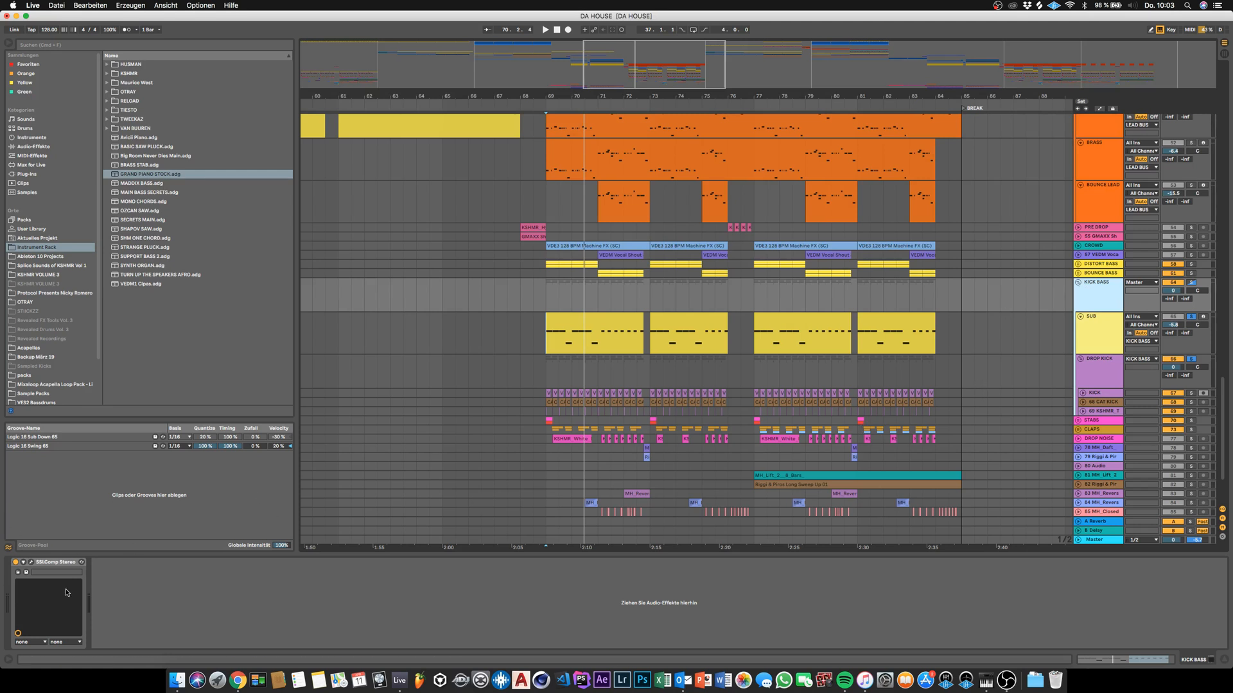
- Open the SSLComp Stereo on the KICK BASS group and look up the user preset Magic in its preset list
left_click(31, 563)
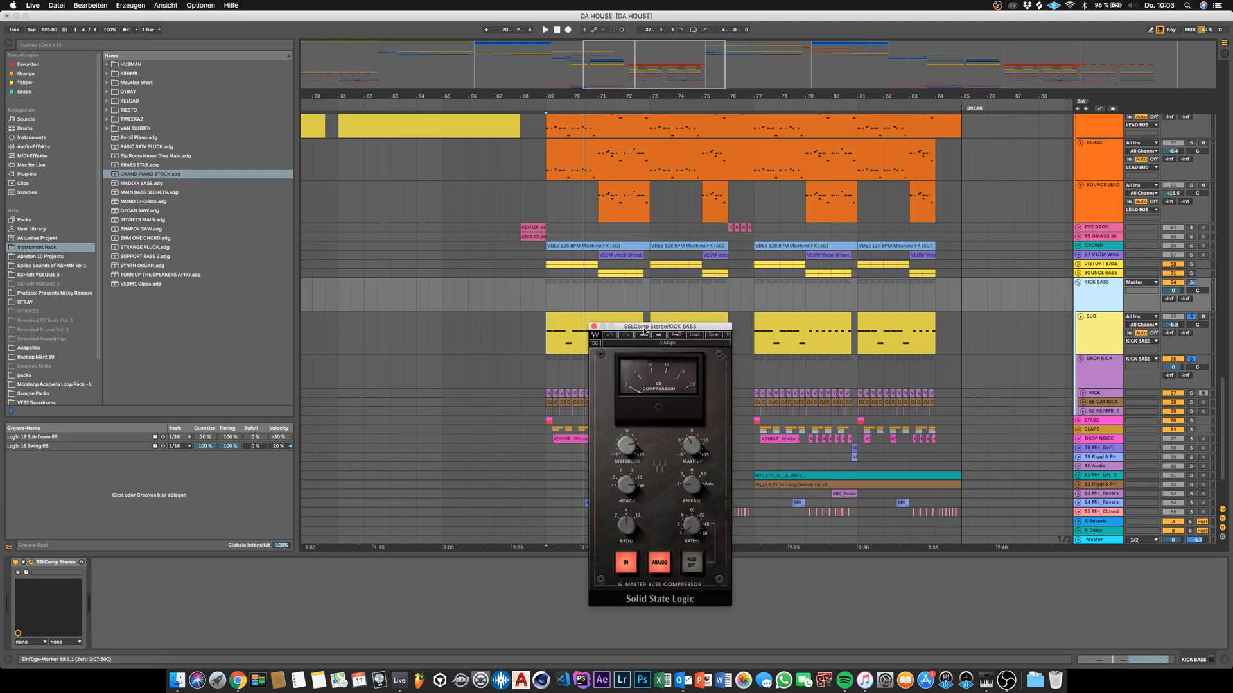
left_click_drag(648, 330, 397, 265)
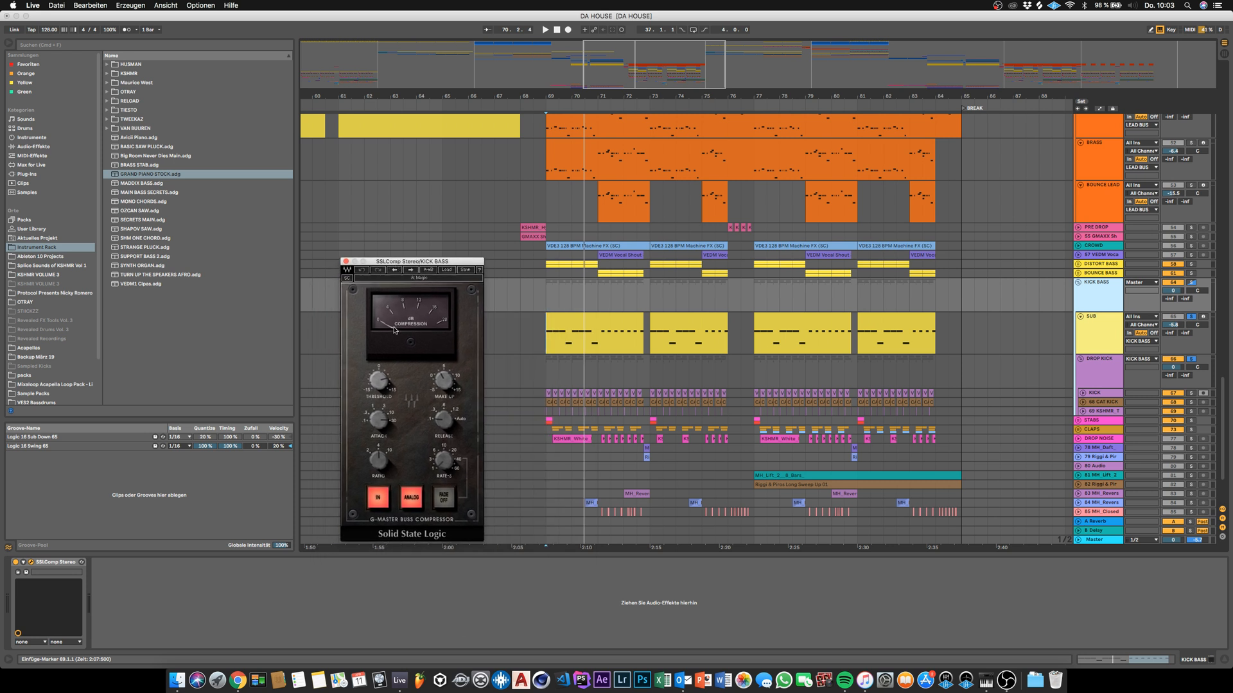
left_click(445, 271)
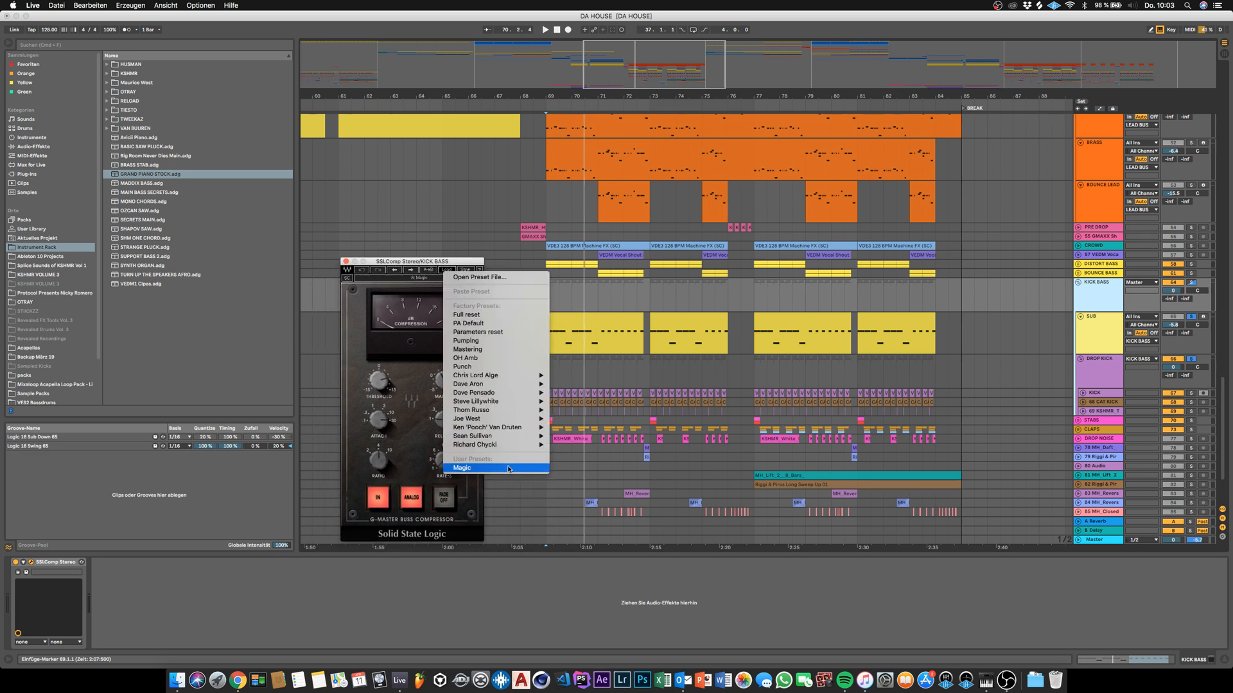
left_click(348, 375)
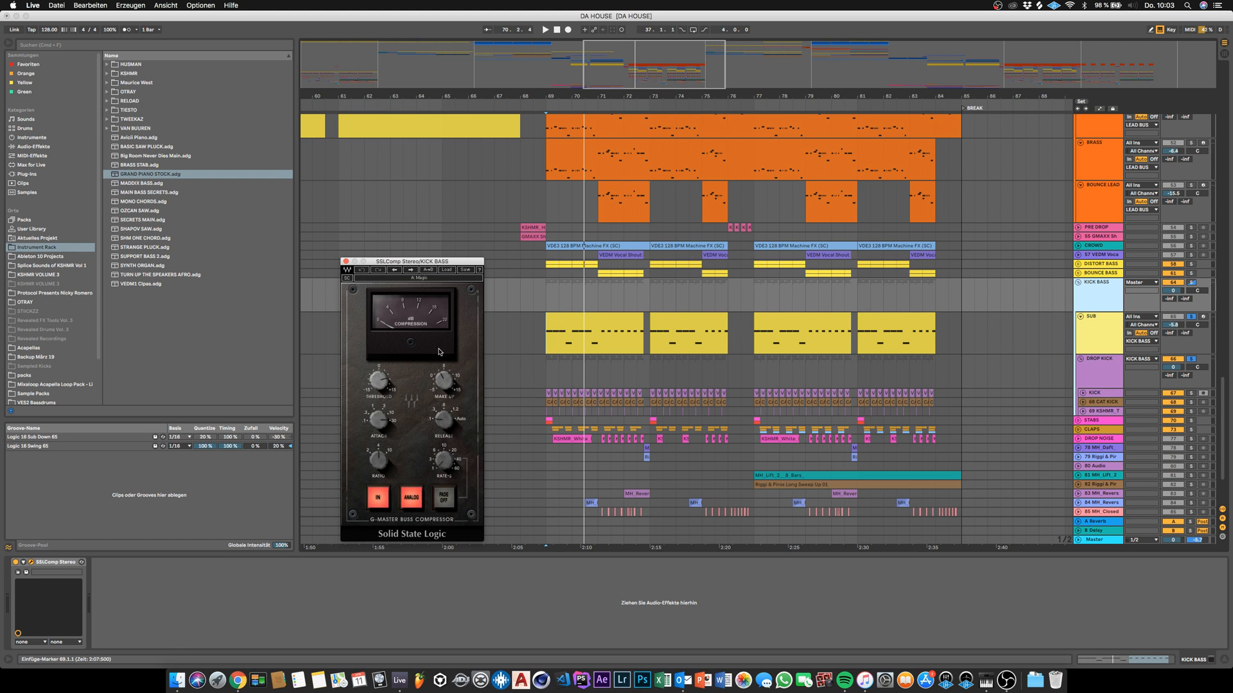
- Play the KICK BASS group from bar 69 with the compressor showing, close the compressor window, and turn off the group's solo
mouse_move(388, 385)
key("space")
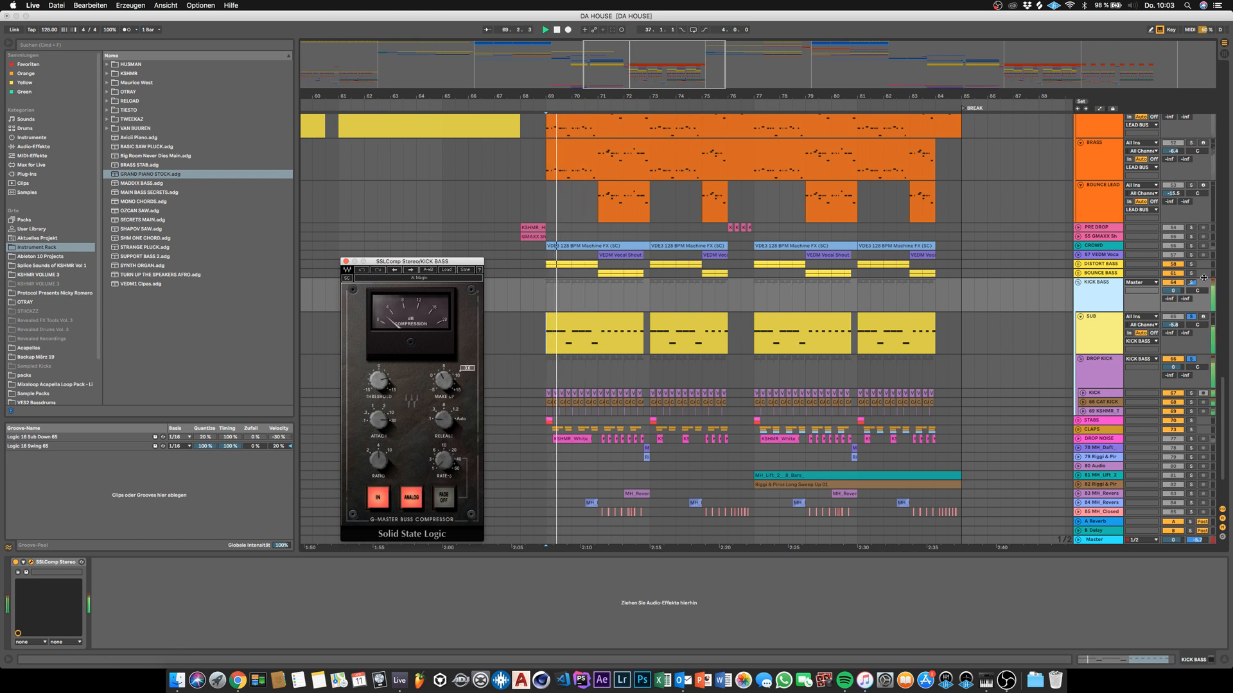
left_click(1191, 283)
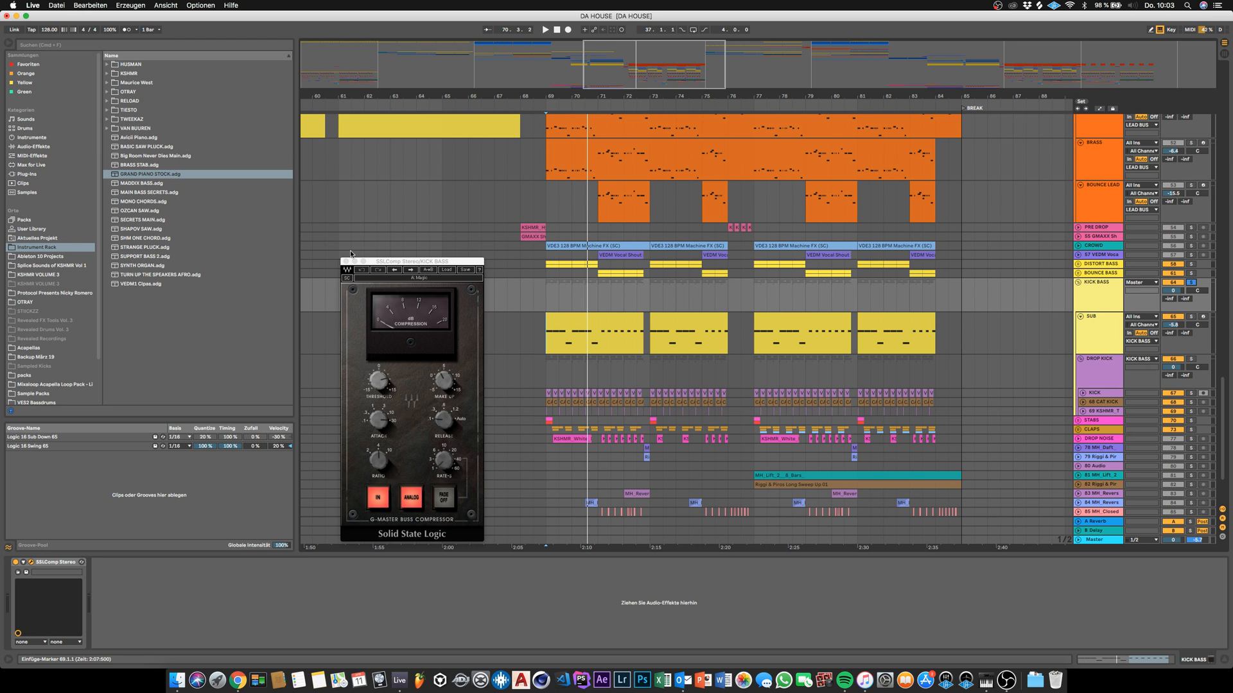
left_click(345, 262)
left_click(1190, 283)
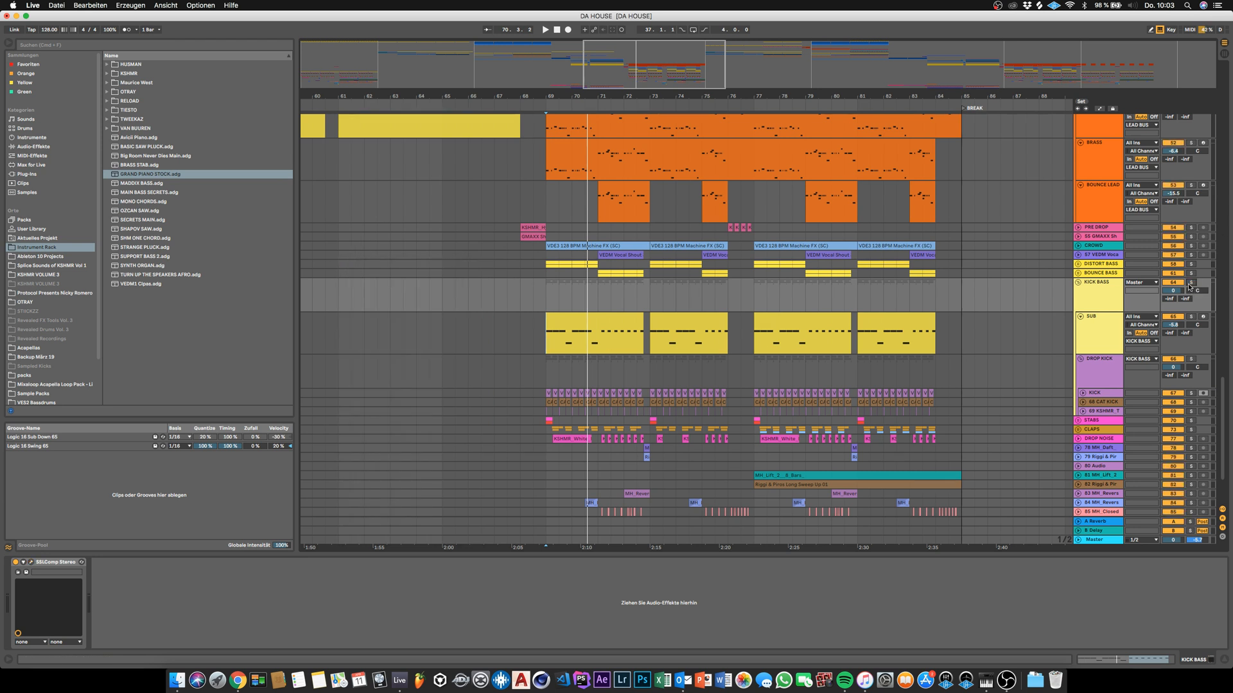
- Fold the KICK BASS group and unfold the BOUNCE BASS and DISTORT BASS groups
left_click(1079, 283)
left_click(1078, 272)
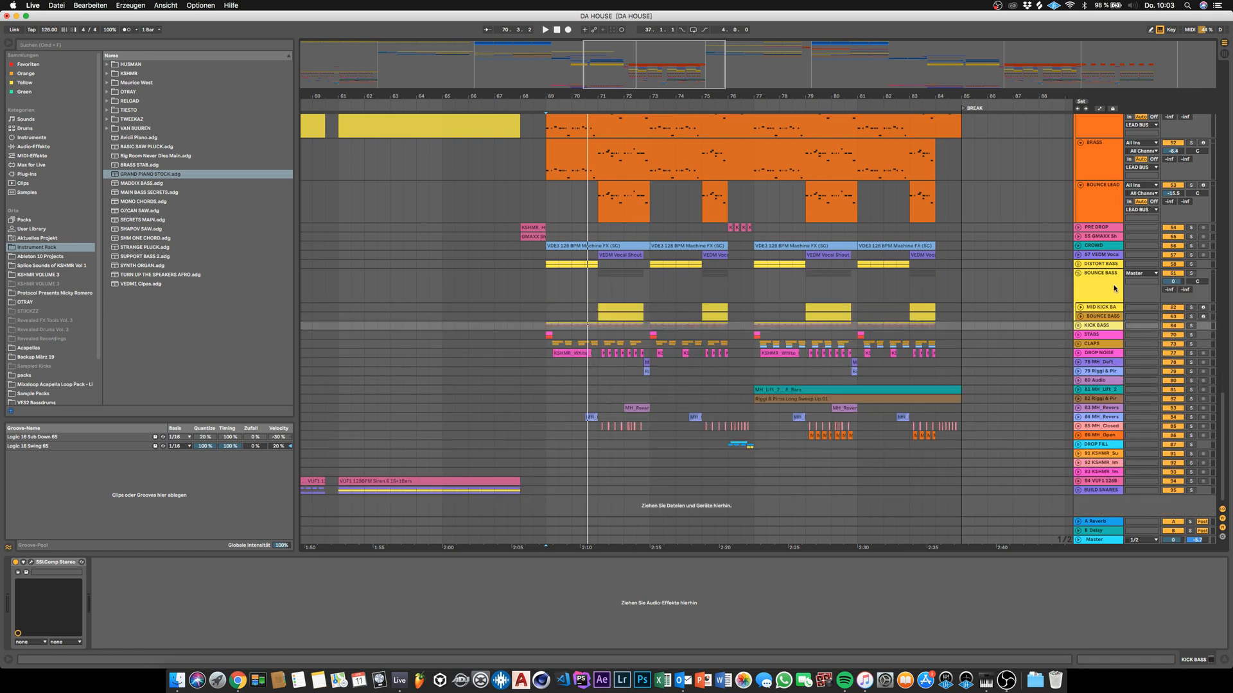
left_click(1102, 285)
left_click(1083, 264)
- Solo the DISTORT BASS group and play it from bar 69
left_click(1193, 270)
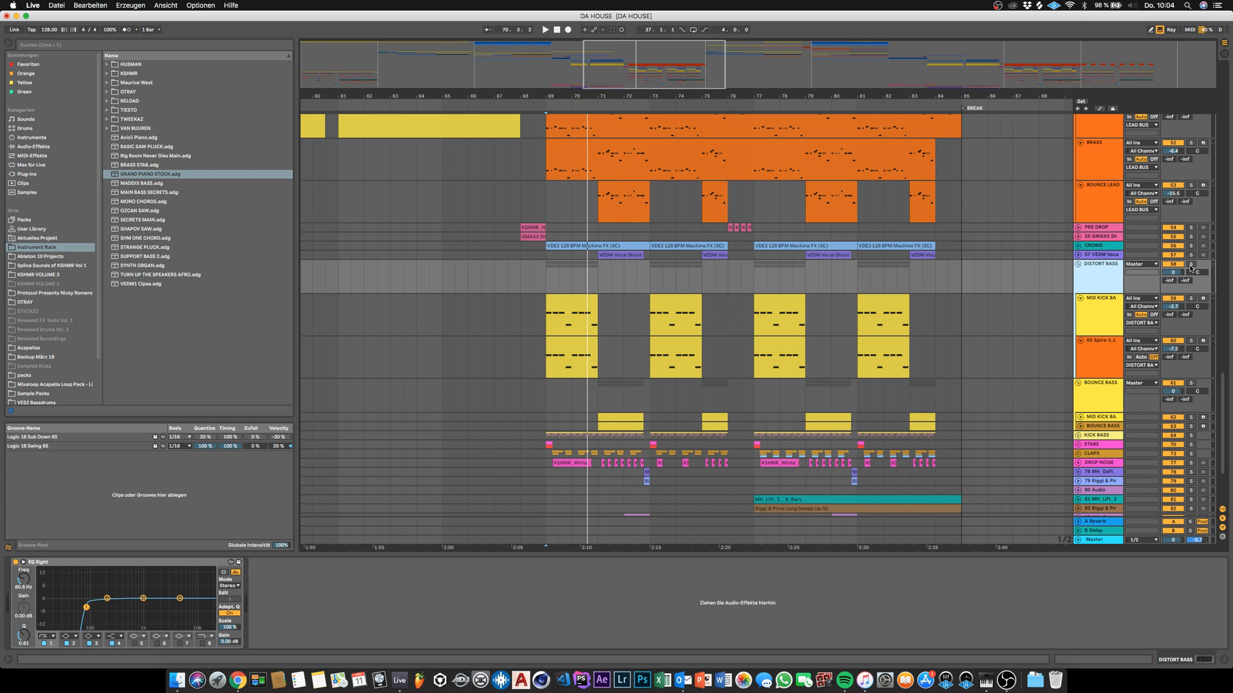
left_click(1191, 265)
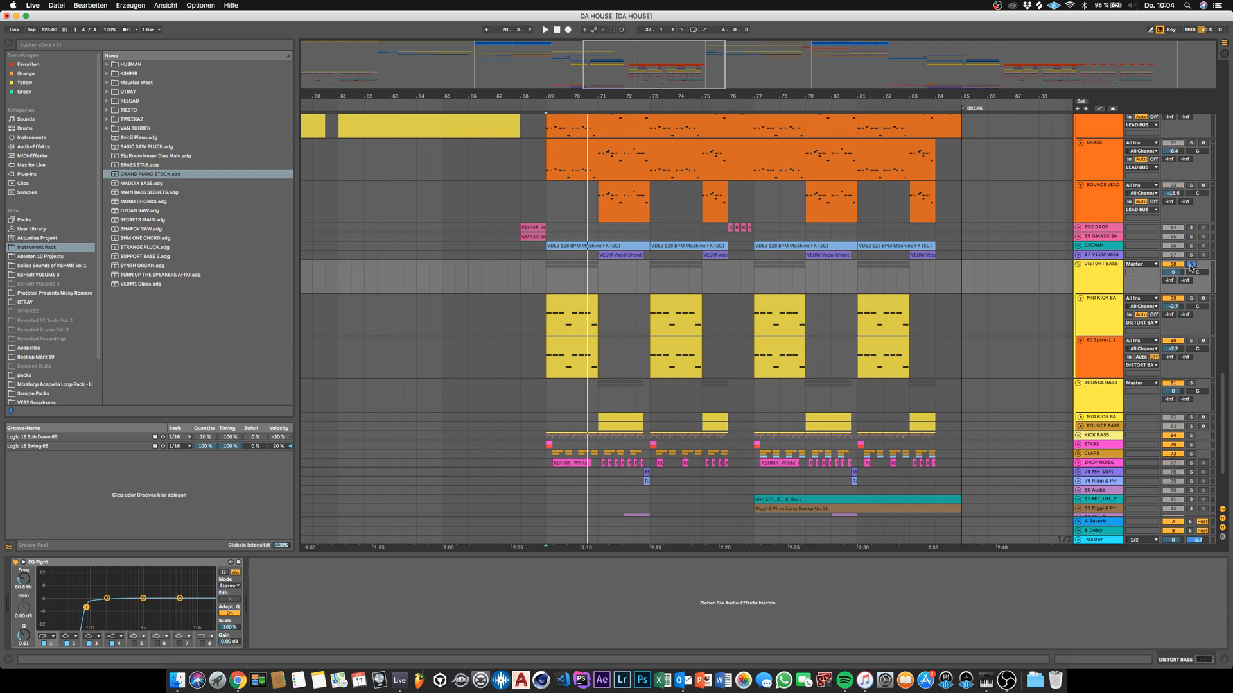
key("space")
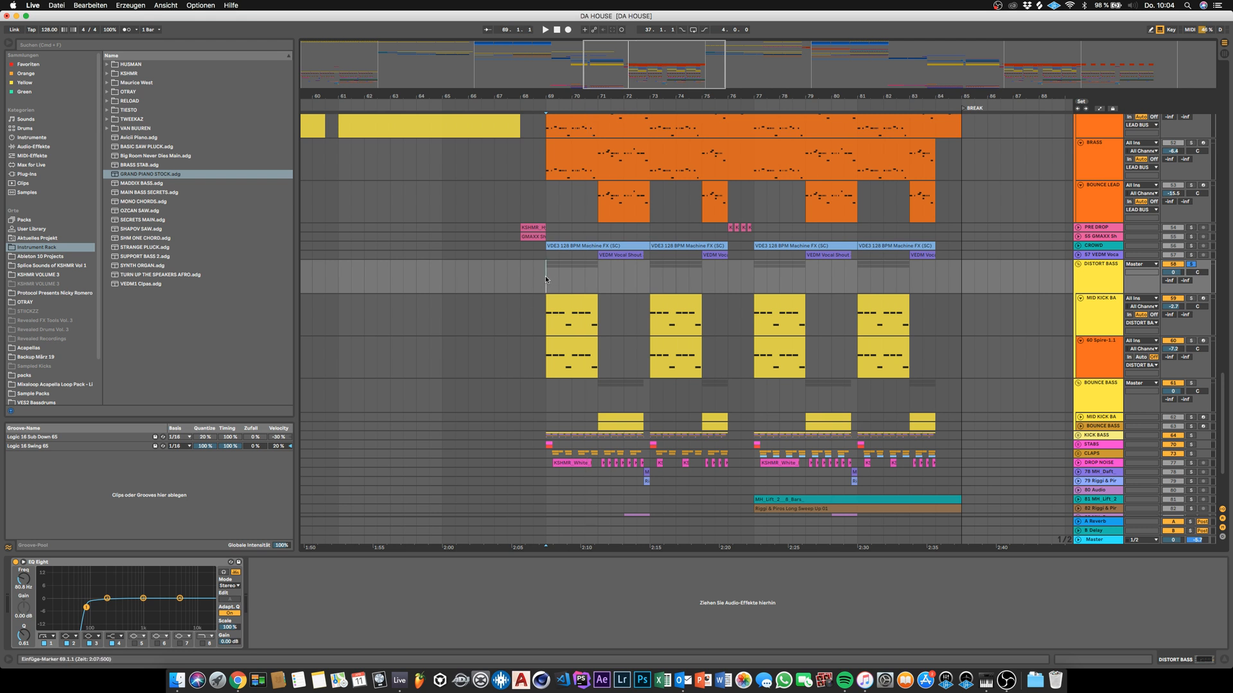
key("space")
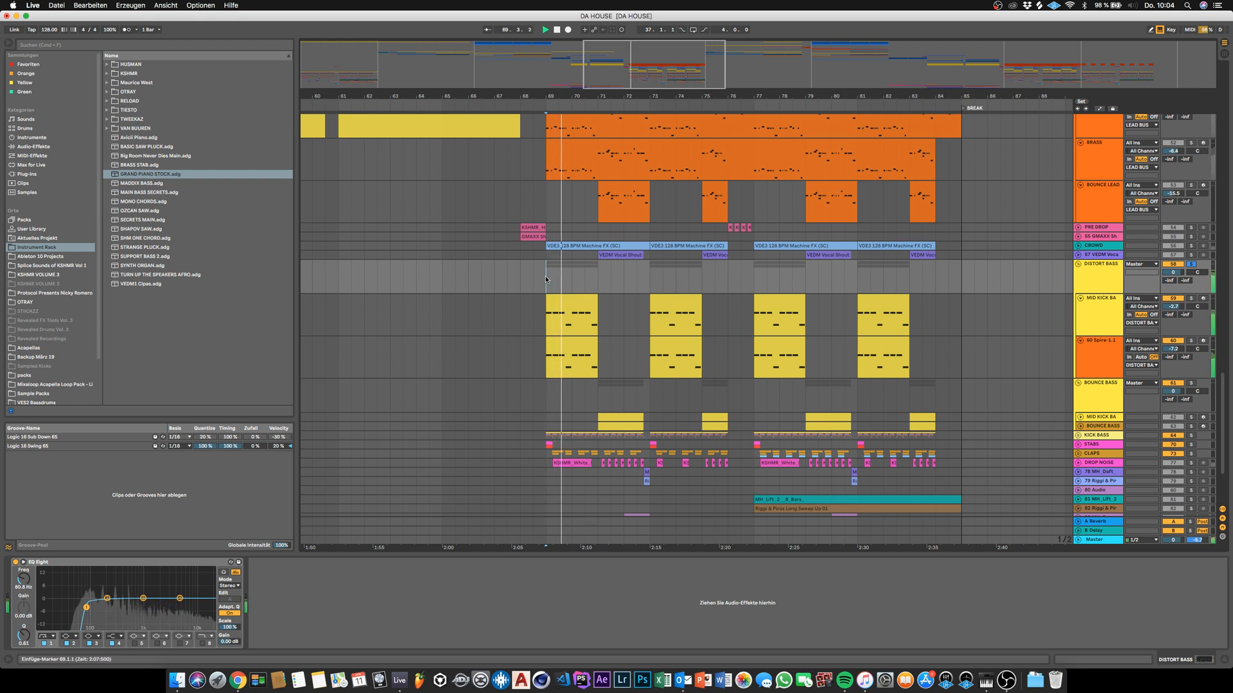
- Add the BOUNCE BASS group to the solo and play it from bar 71
left_click(1191, 384, "super")
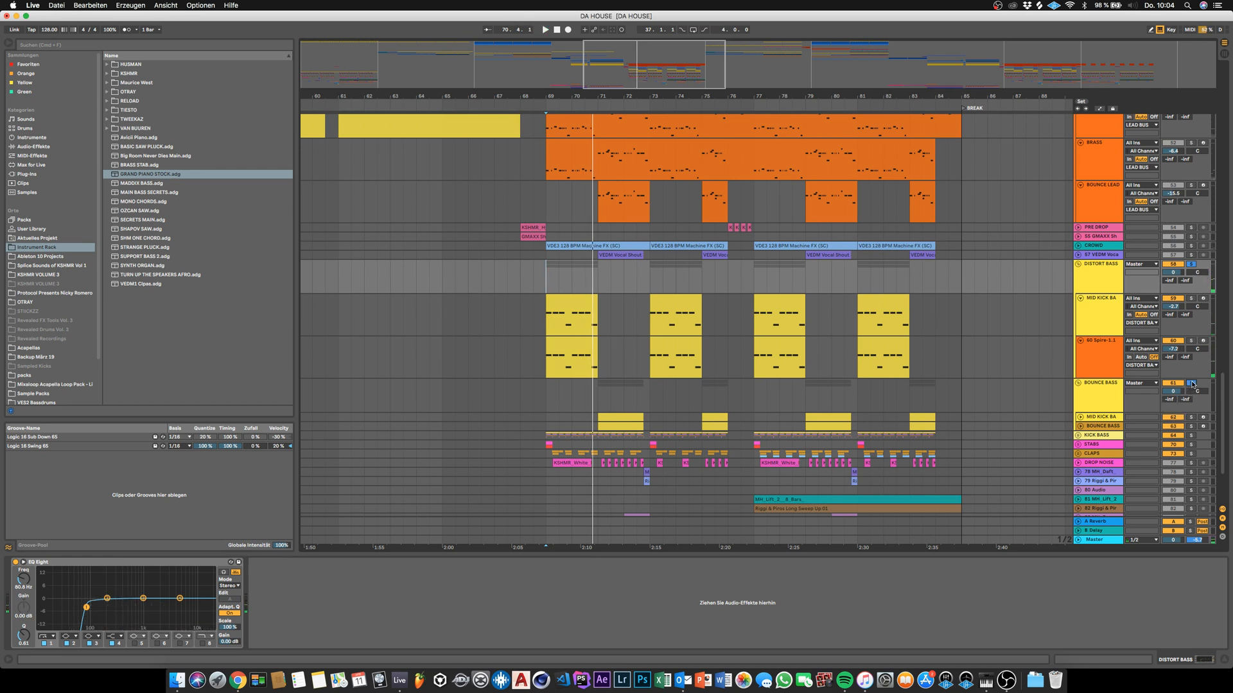
left_click(593, 385)
key("space")
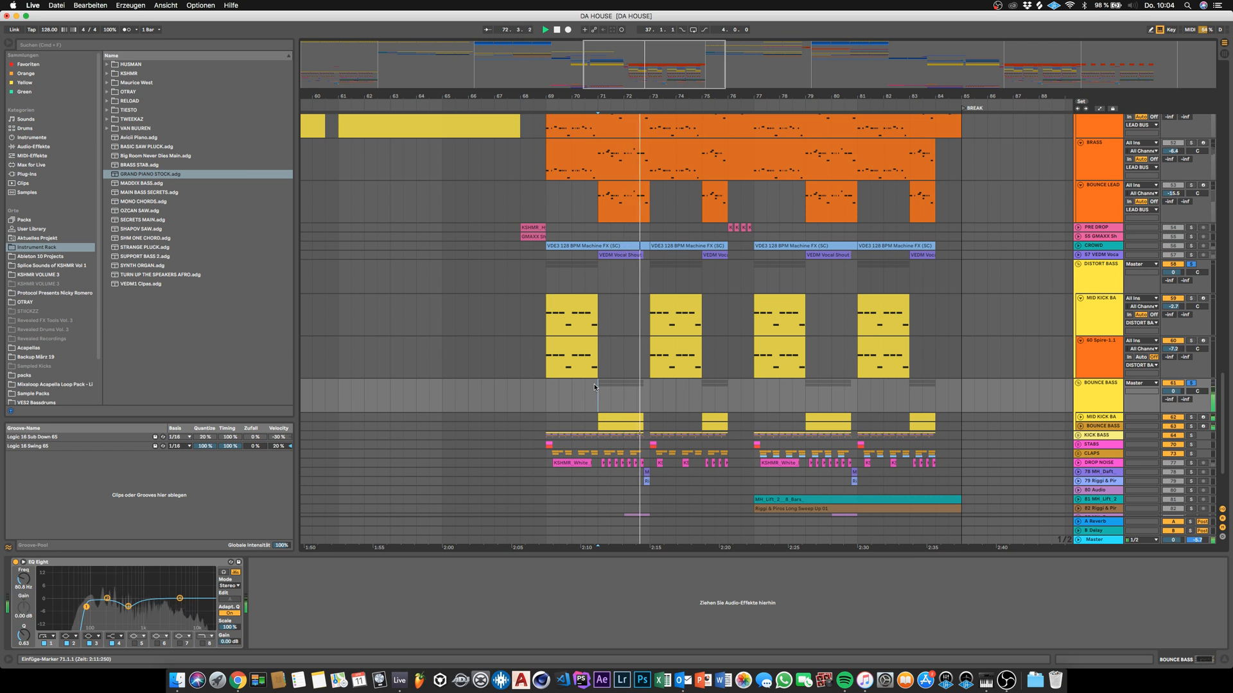
key("space")
- Solo only the MID KICK BASS track inside the DISTORT BASS group
left_click(1125, 330)
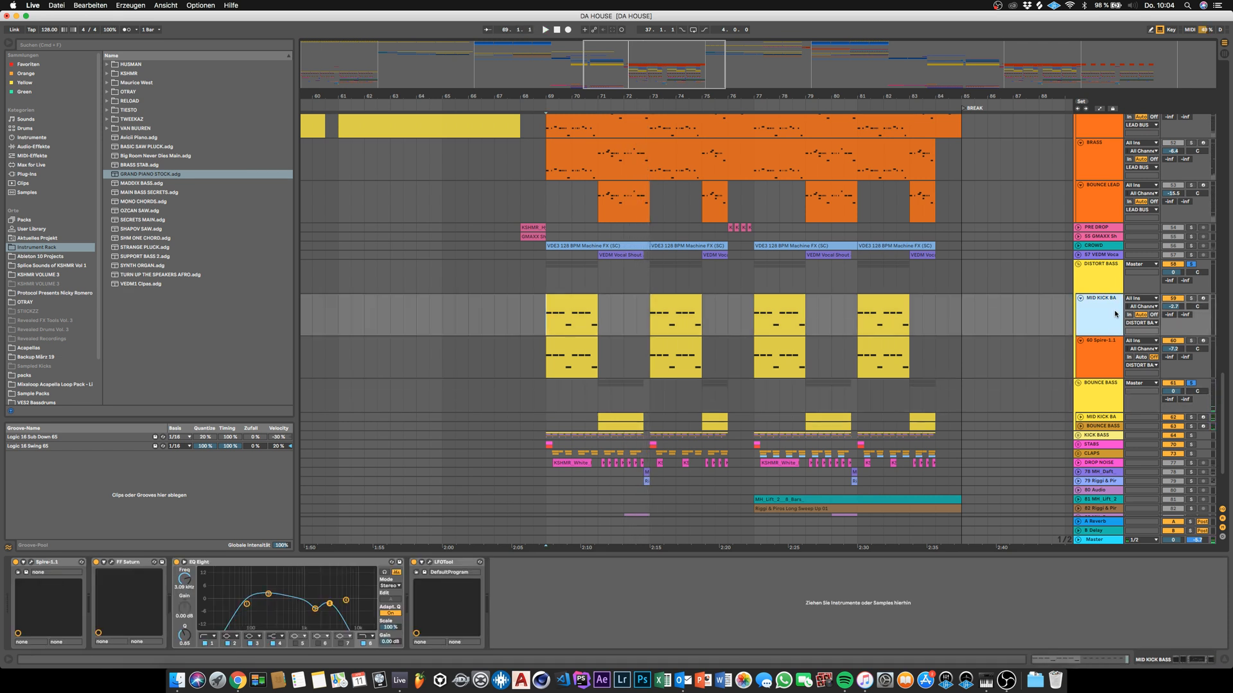
left_click(1099, 281)
left_click(1101, 304)
left_click(1191, 299)
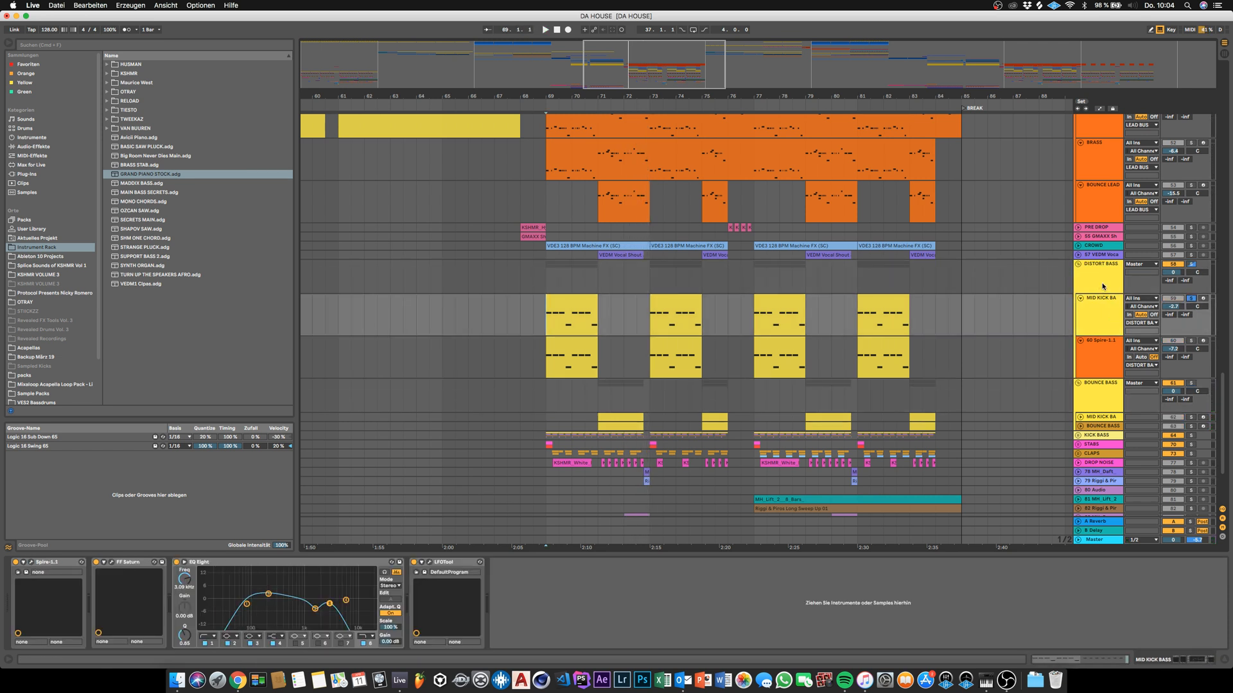
- Deactivate FF Saturn, EQ Eight and LFOTool on the MID KICK BASS track and inspect its Spire patch
left_click(96, 562)
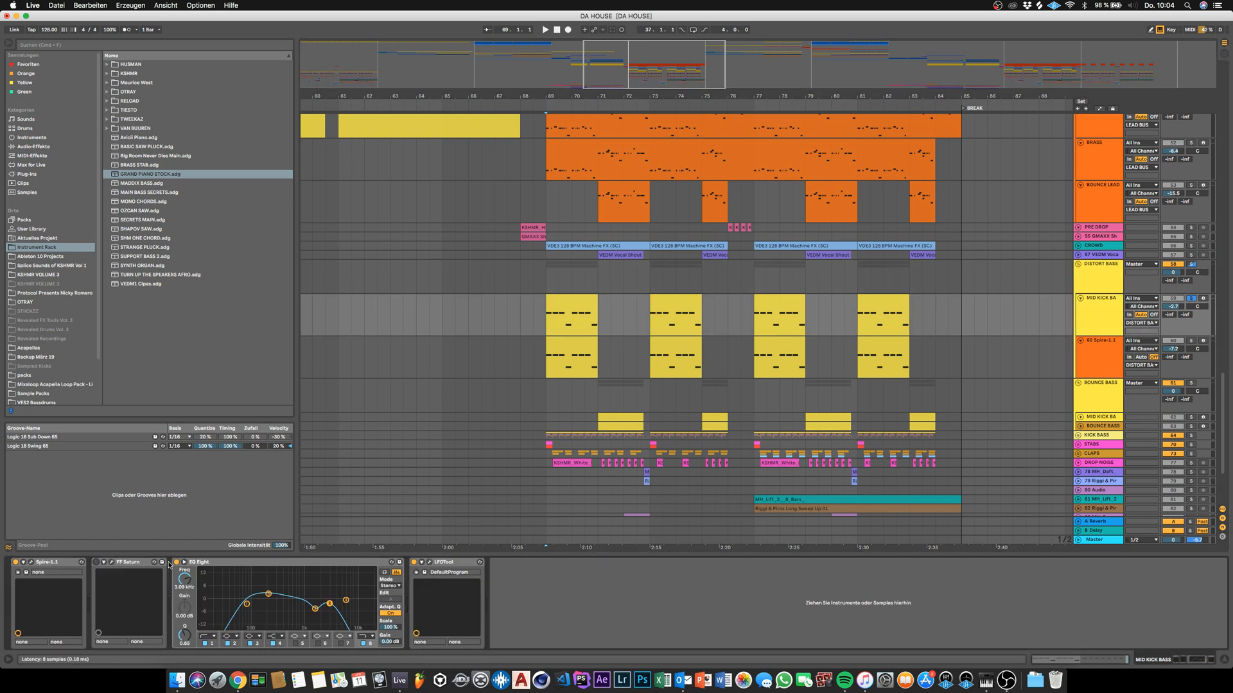
left_click(177, 562)
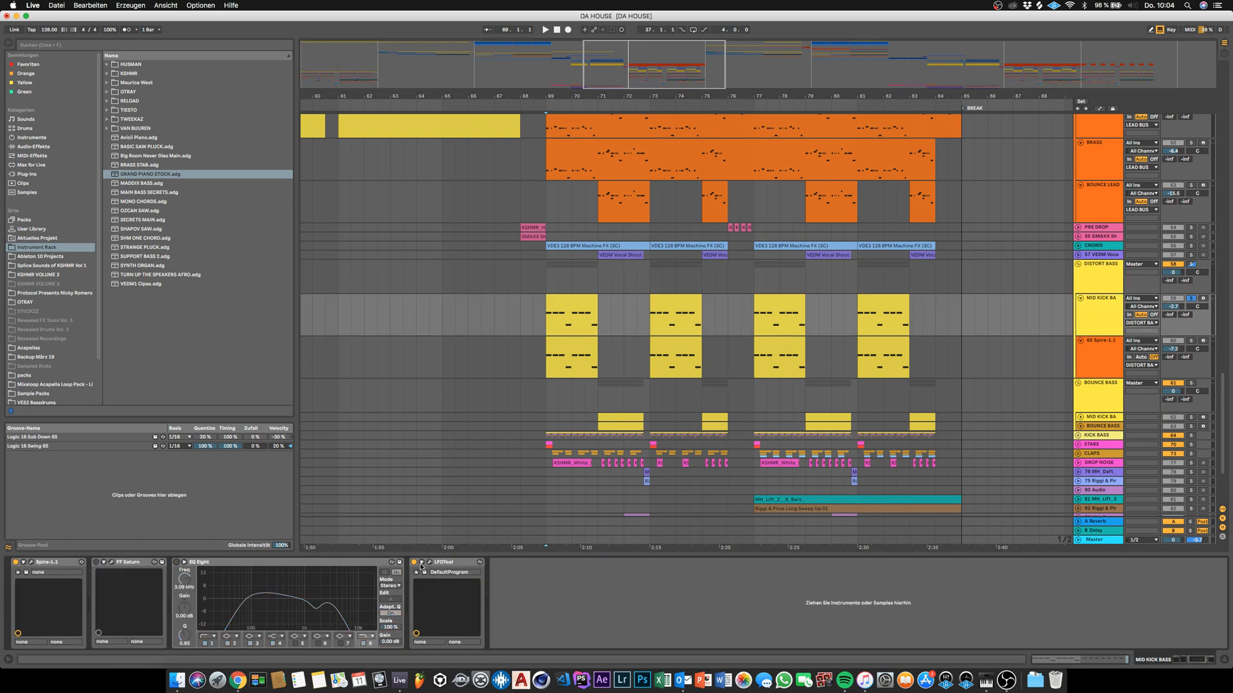
left_click(31, 563)
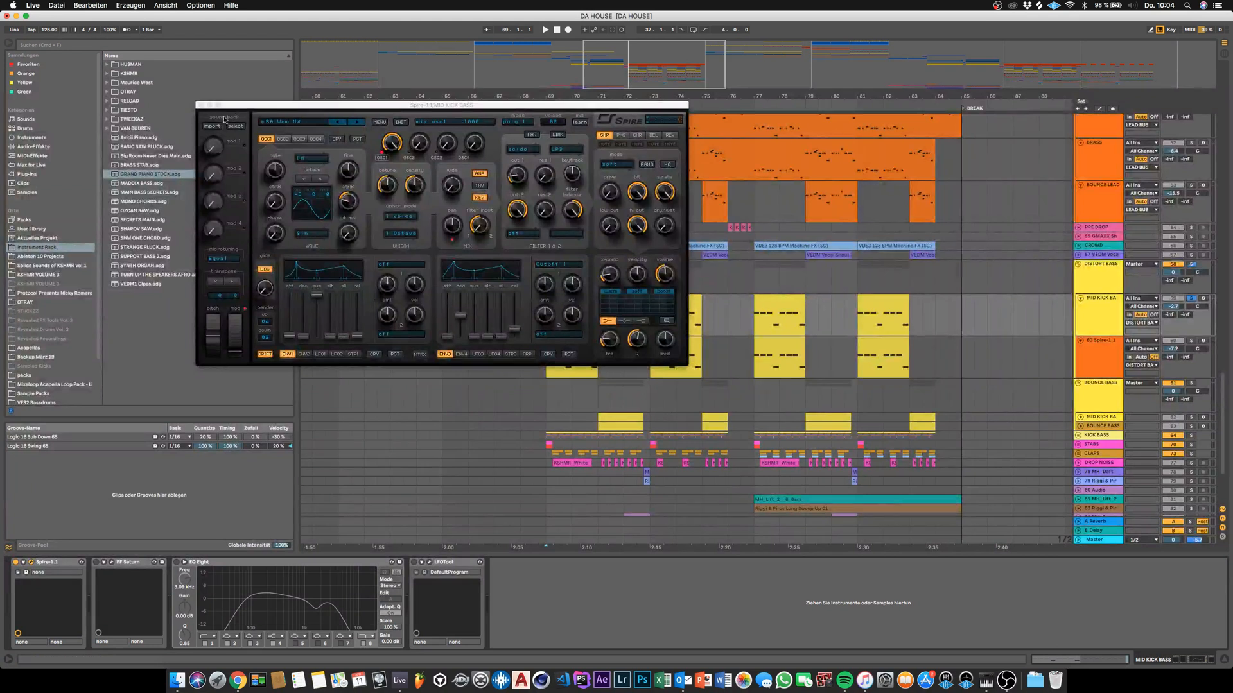
left_click(201, 106)
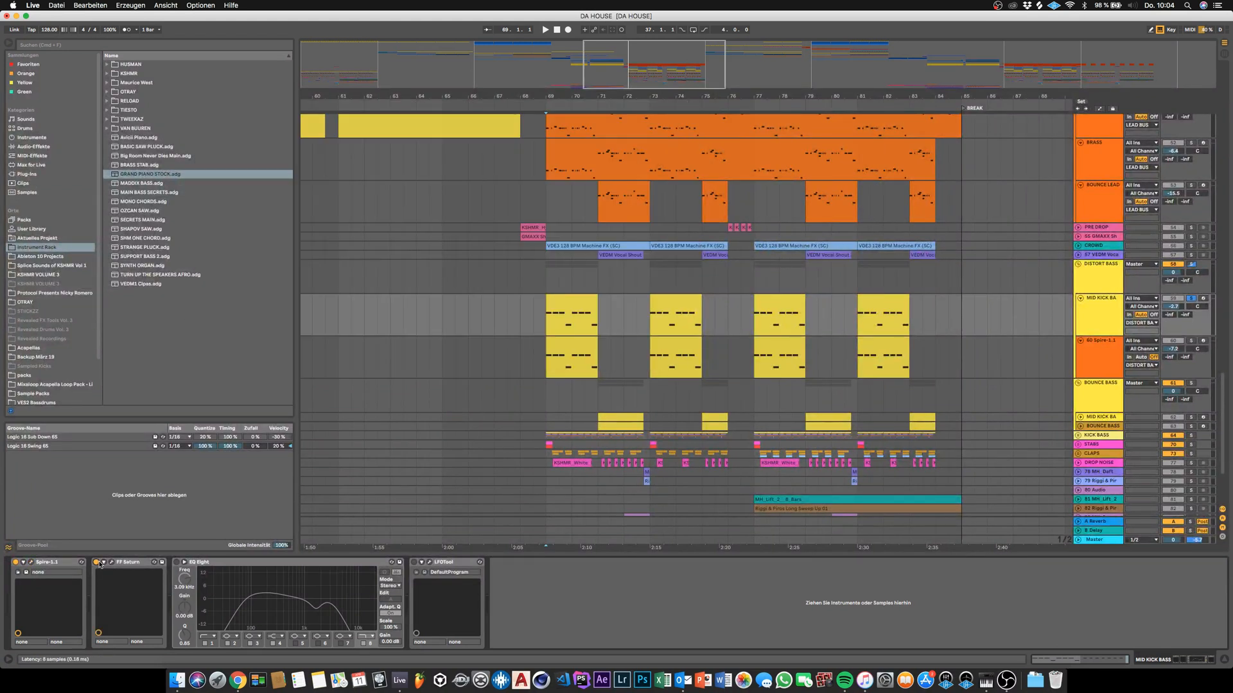
- Reactivate FF Saturn, EQ Eight and LFOTool on the MID KICK BASS track, viewing the Saturn and LFOTool windows before closing them
left_click(112, 562)
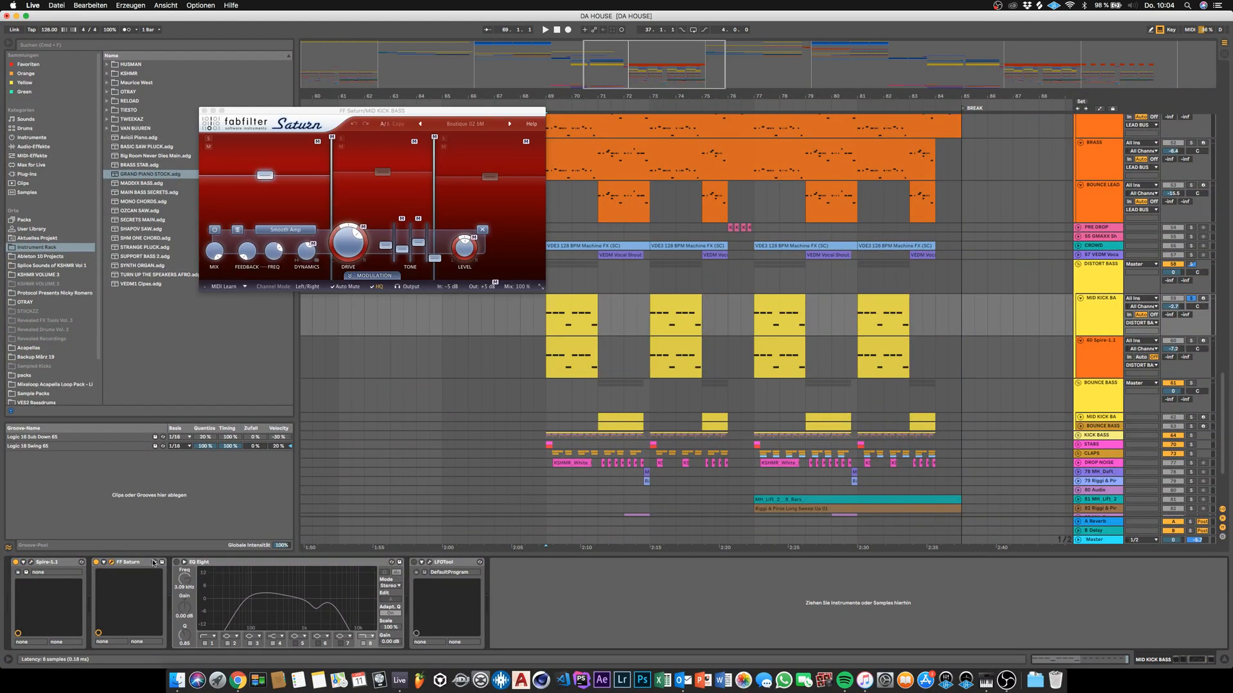
left_click(177, 563)
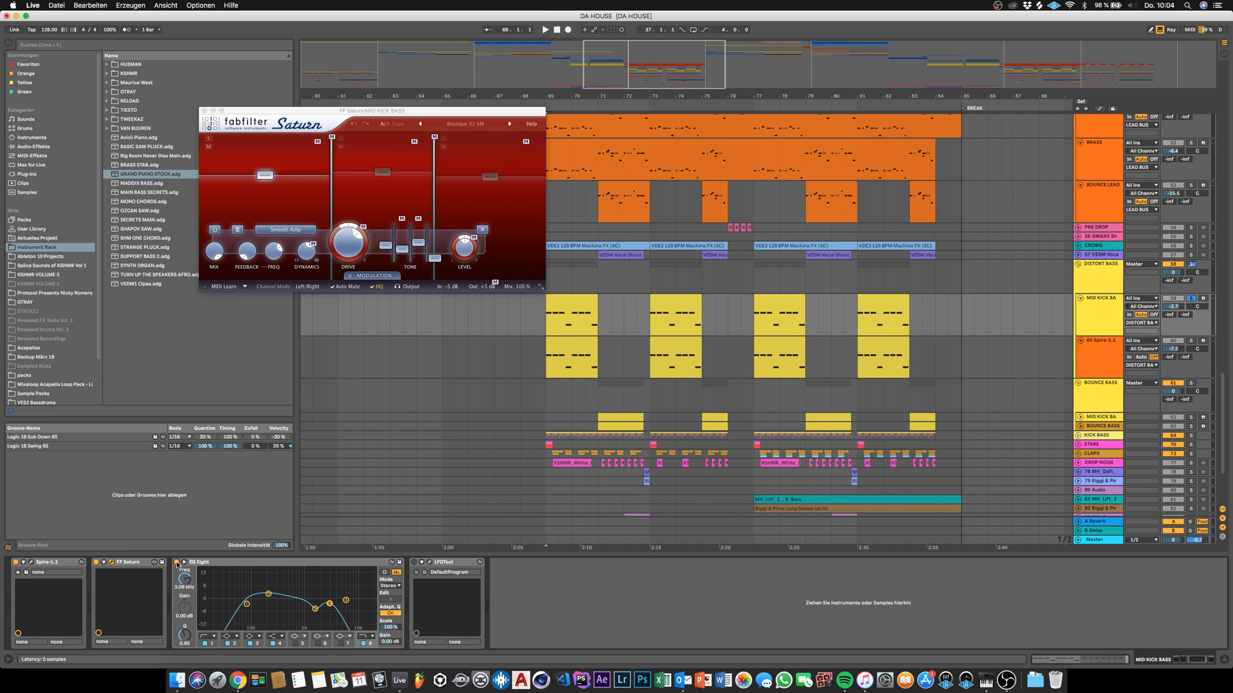
left_click(429, 563)
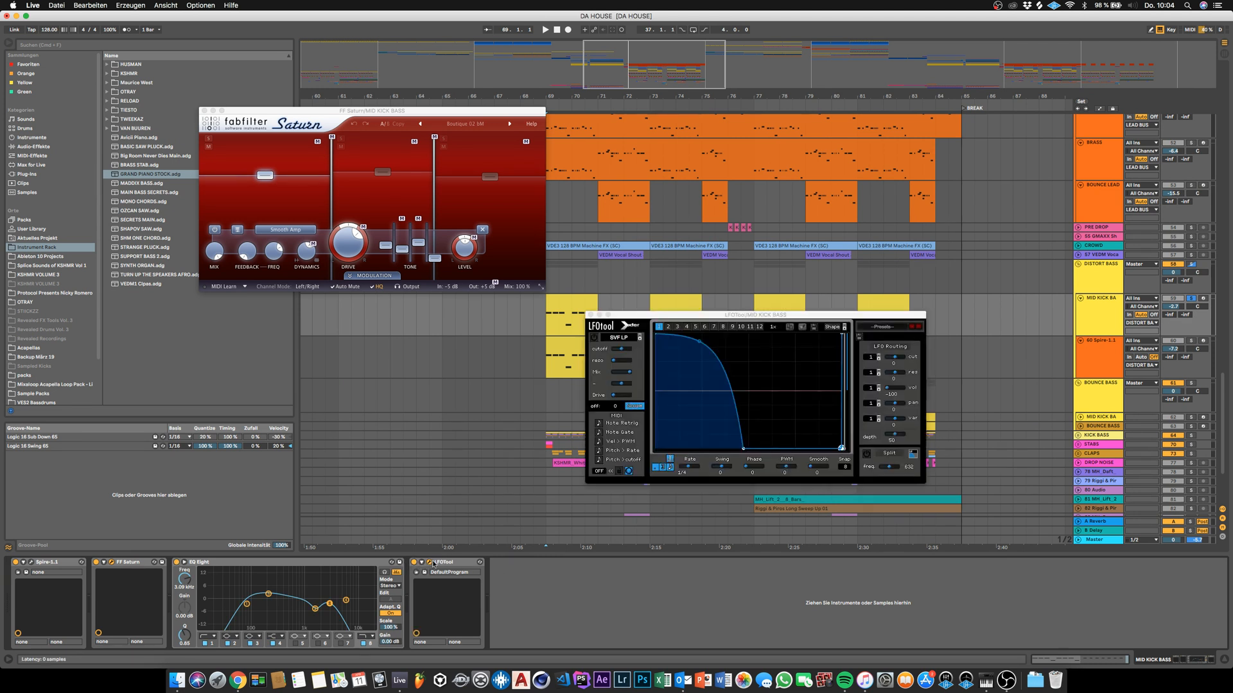
left_click(590, 316)
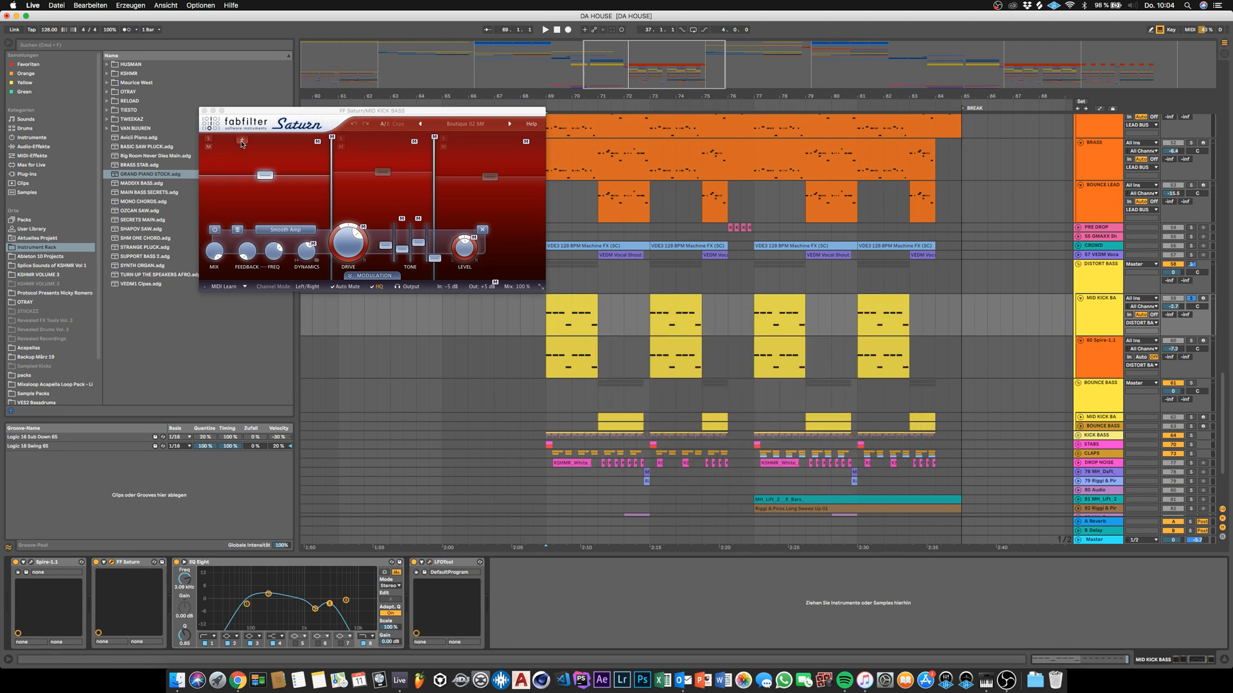
left_click(204, 111)
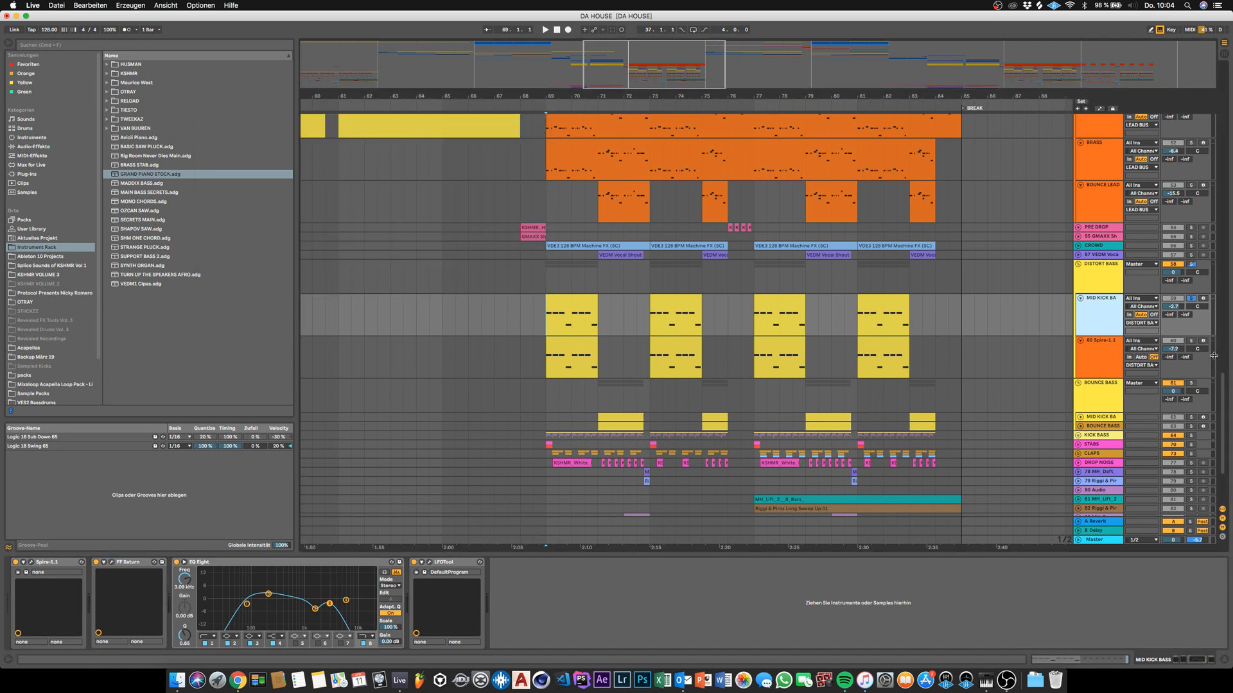
- Solo the second Spire track in the DISTORT BASS group, play it from bar 69, and open its Spire synth
left_click(548, 366)
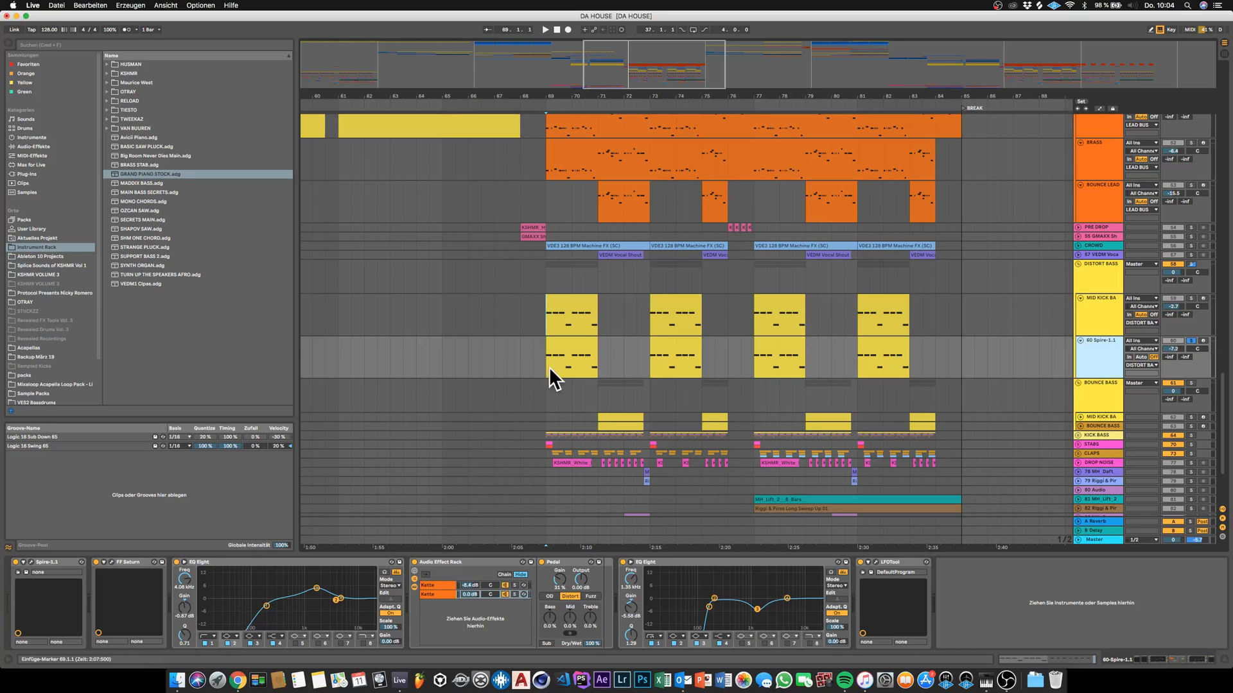
key("space")
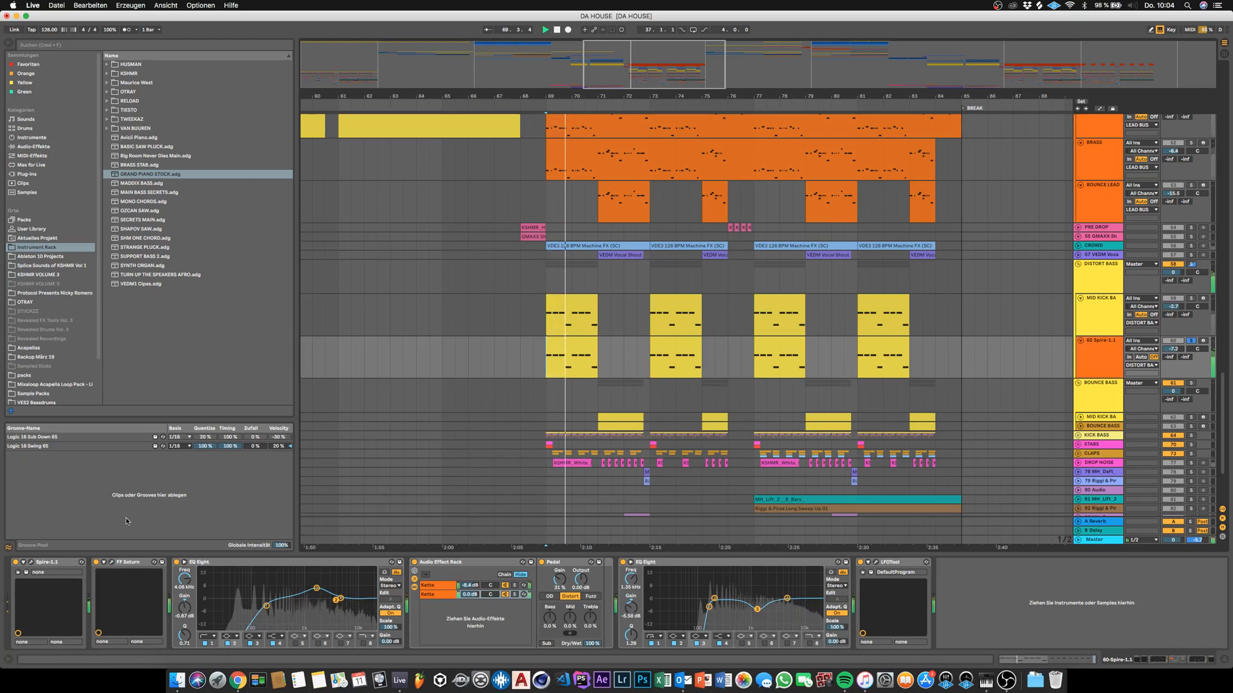
left_click(31, 562)
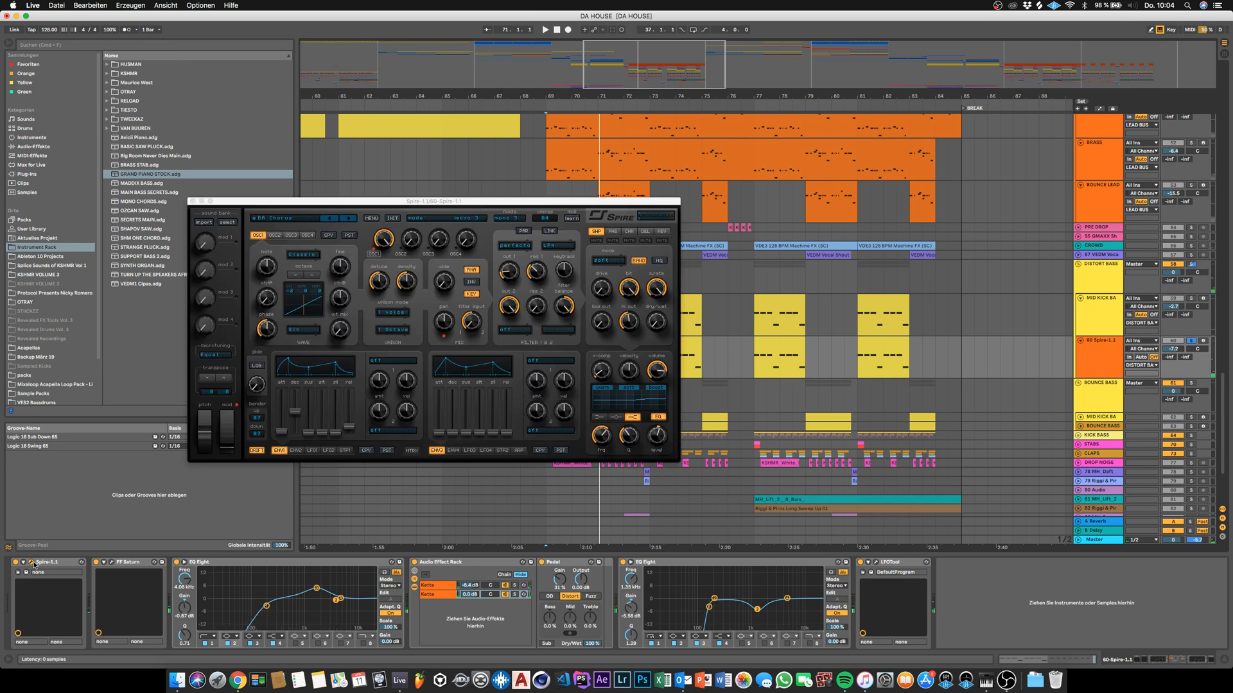
- Inspect FF Saturn, EQ Eight and both Audio Effect Rack chains on the second DISTORT BASS Spire track, closing the plug-in windows
left_click(110, 564)
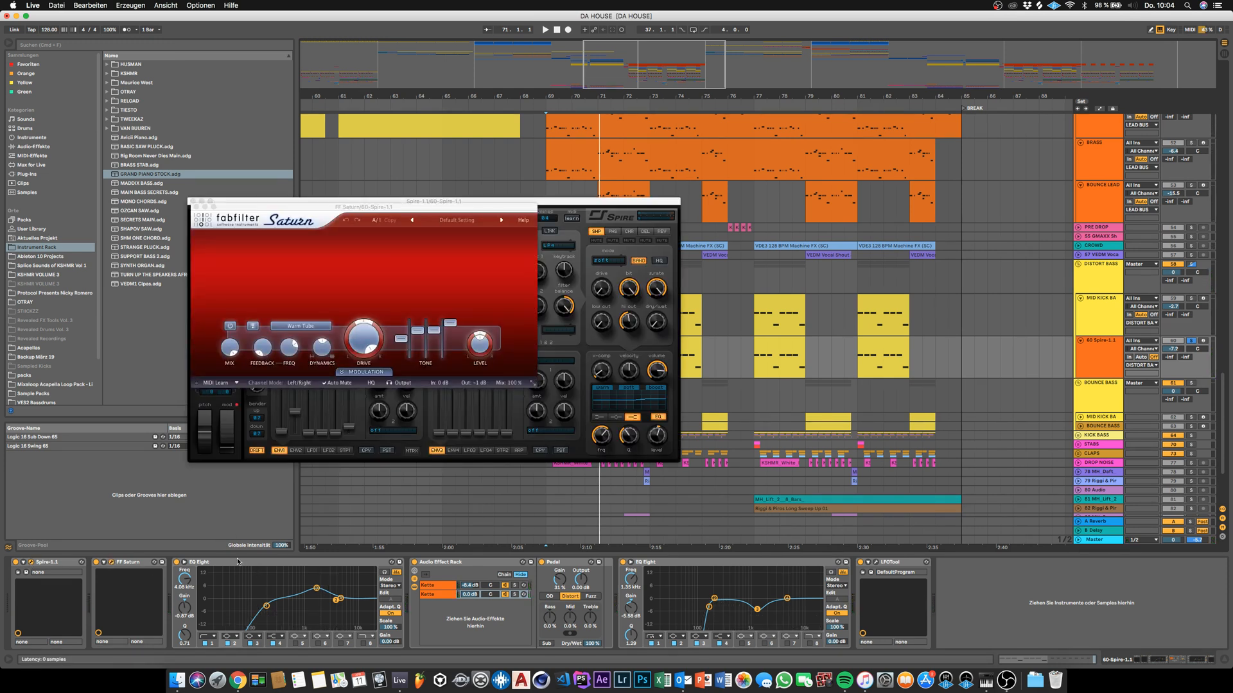
left_click(238, 562)
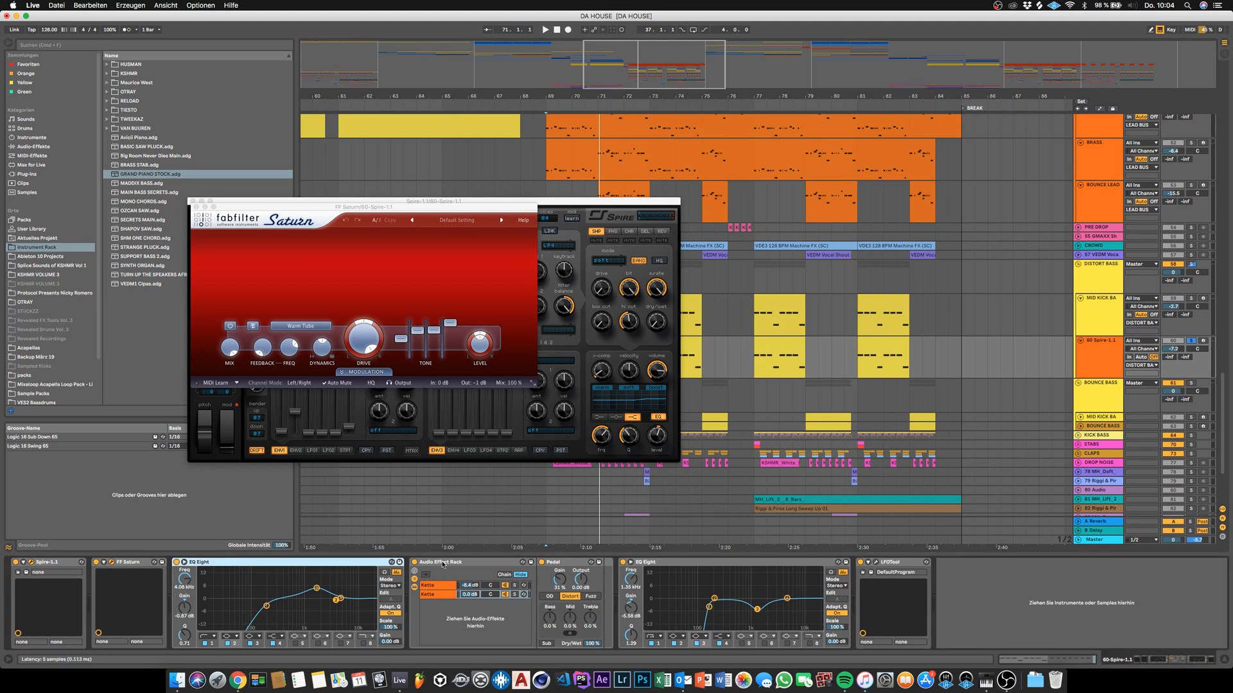
left_click(440, 585)
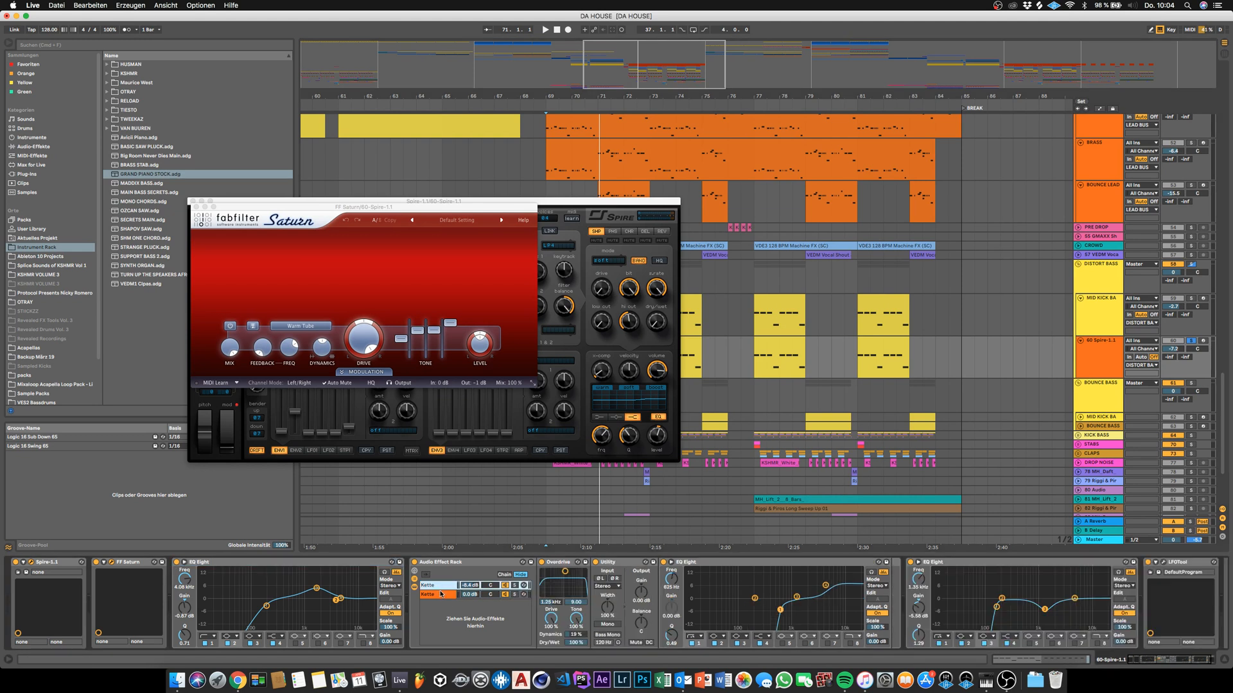
left_click(441, 594)
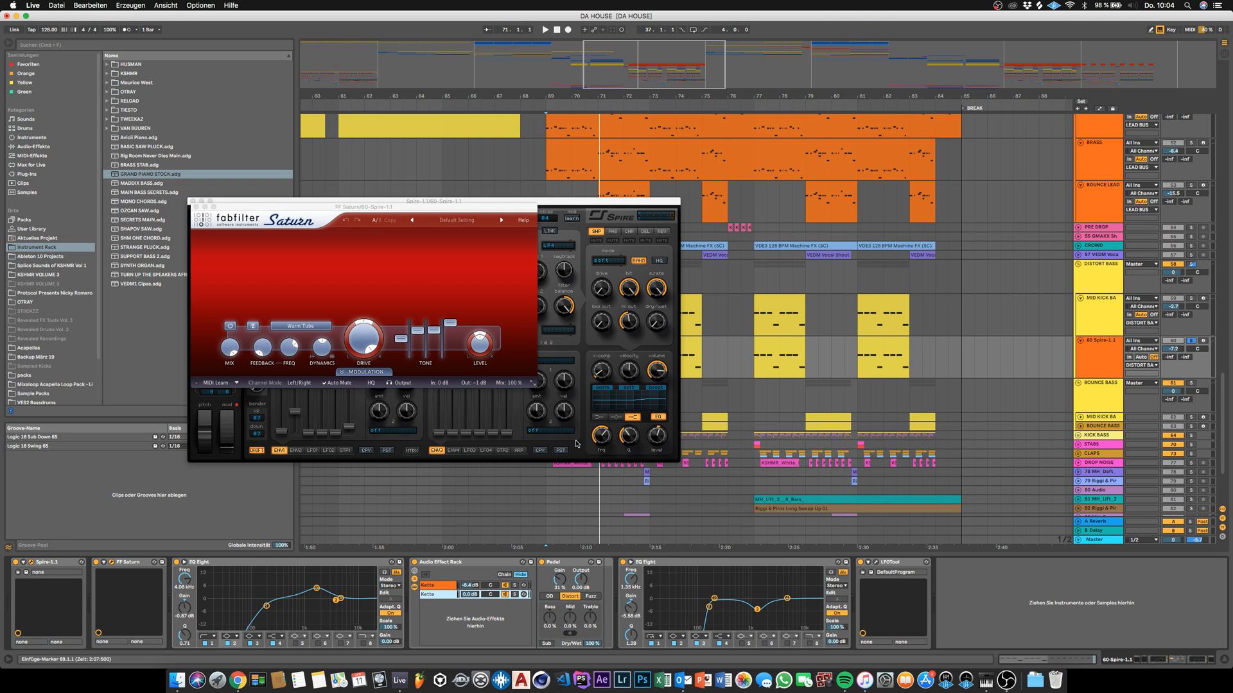
left_click(193, 207)
left_click(192, 201)
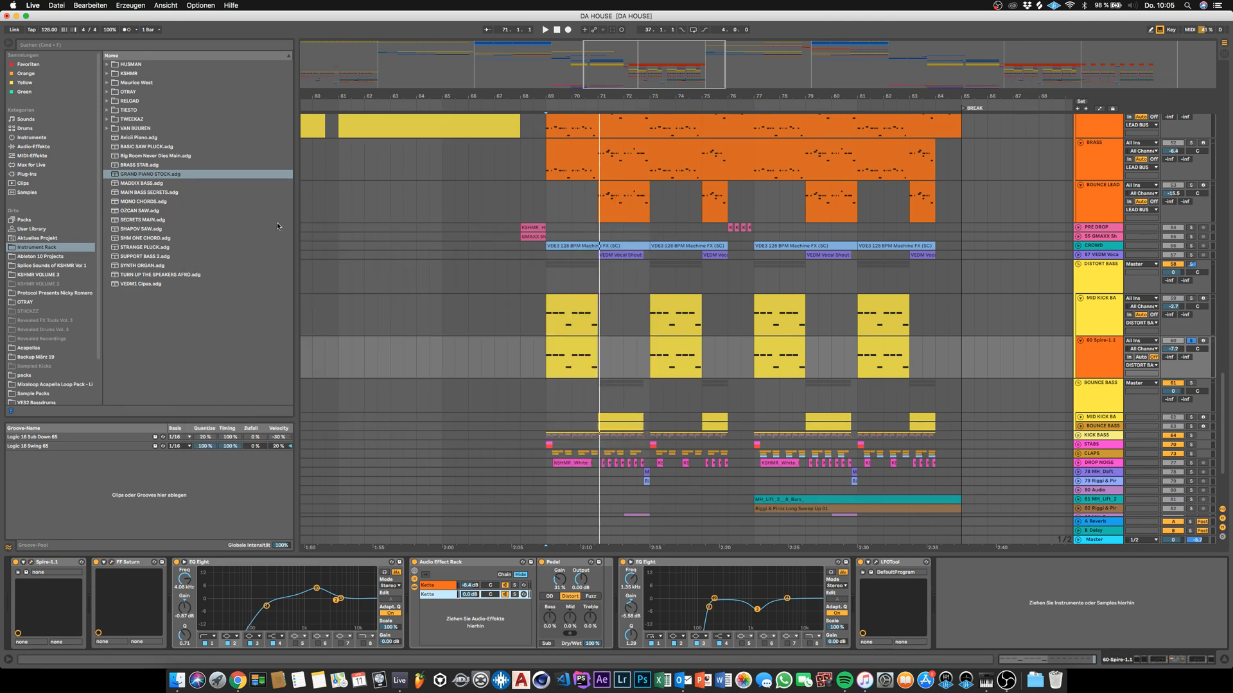
- Unsolo the second Spire track and examine the EQ Eight on the DISTORT BASS group
left_click(1192, 341)
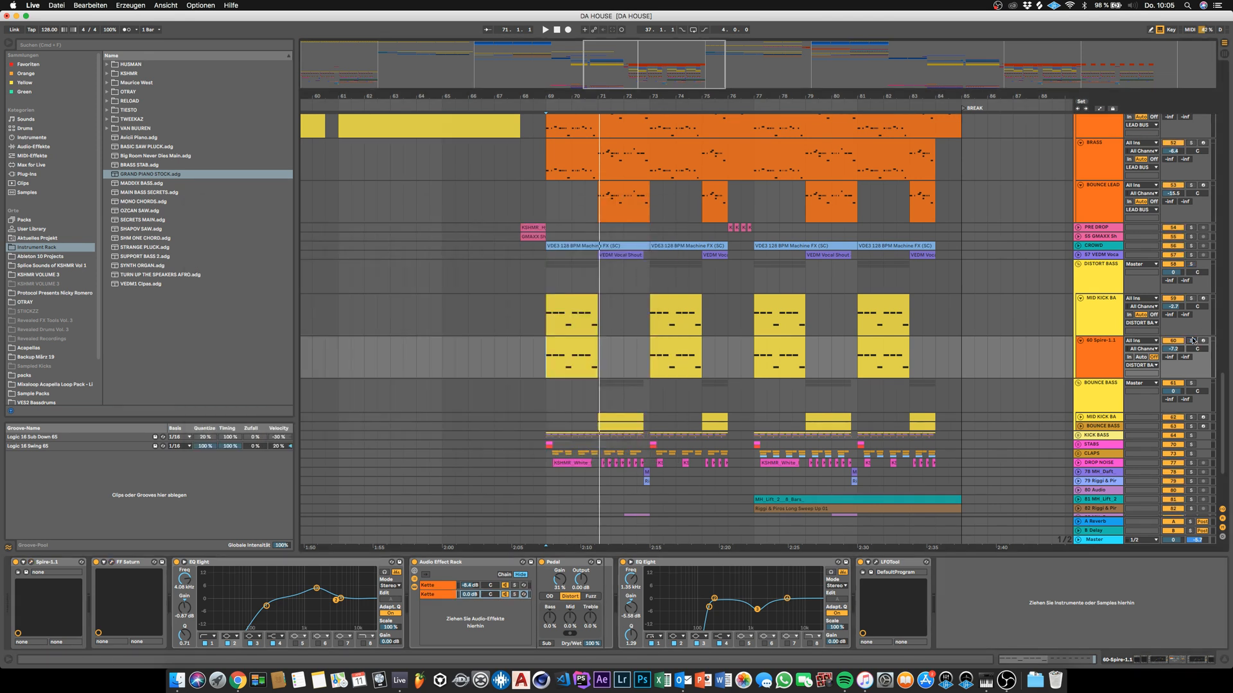
left_click(1120, 288)
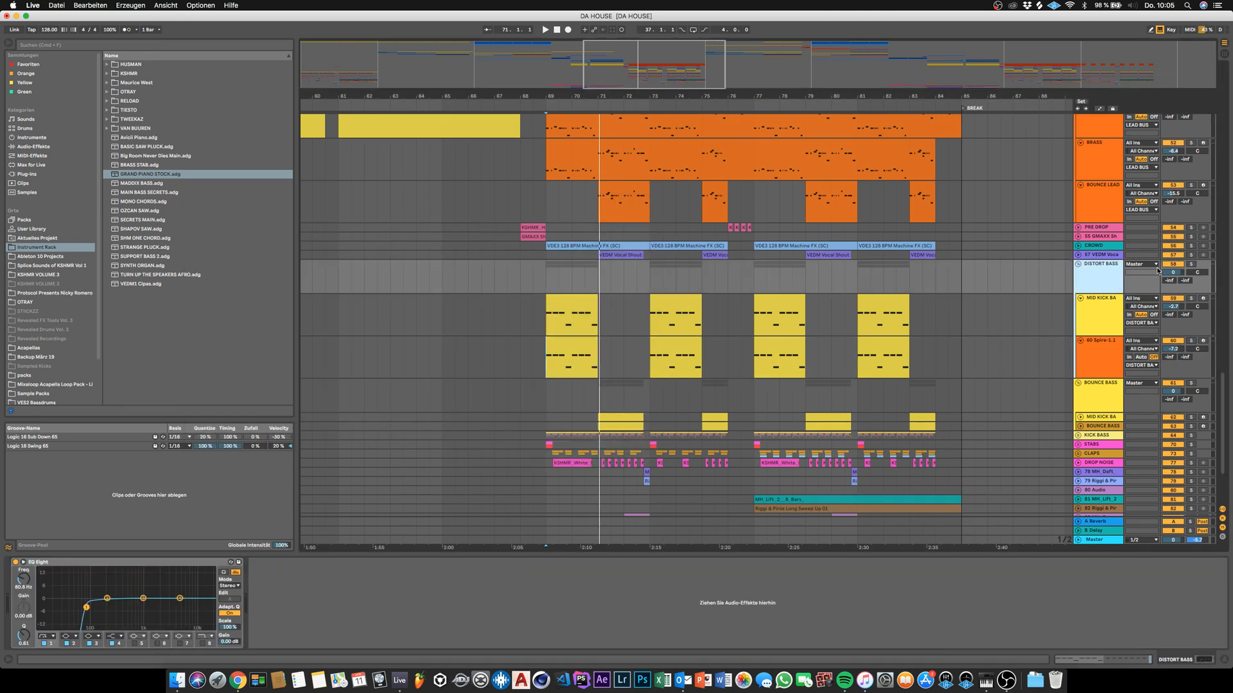
left_click(89, 608)
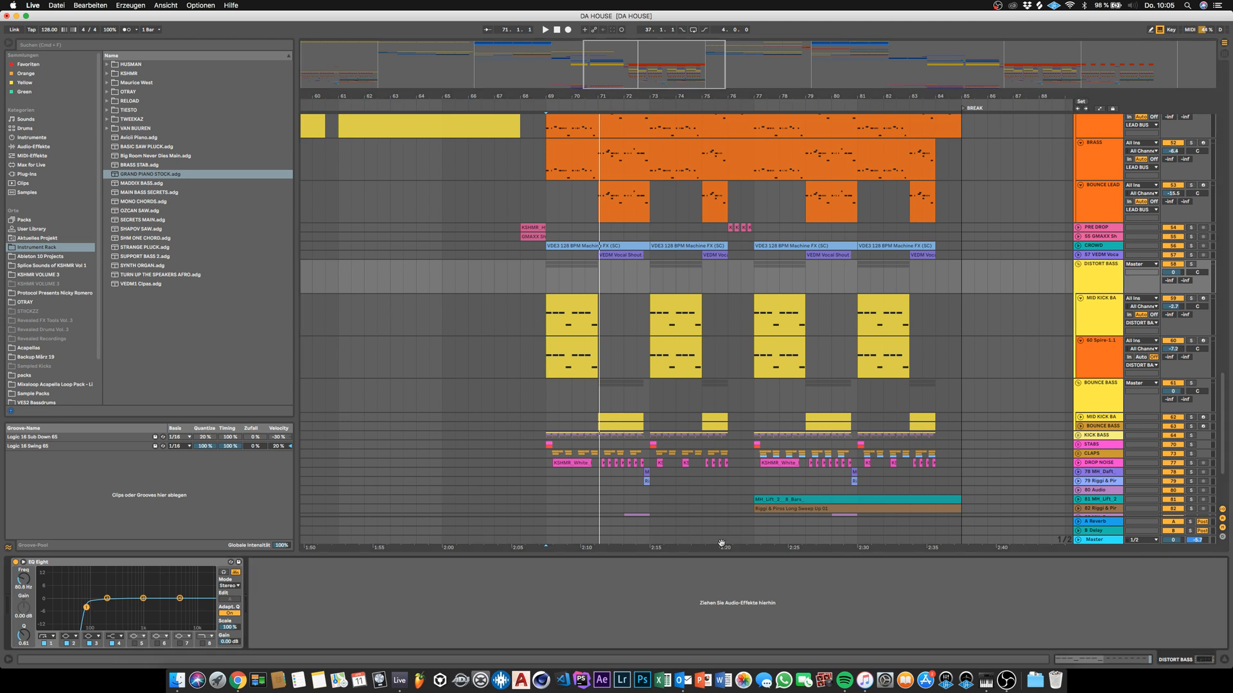
- Unfold the MID KICK BASS and BOUNCE BASS tracks inside the BOUNCE BASS group
left_click(1111, 398)
left_click(1079, 416)
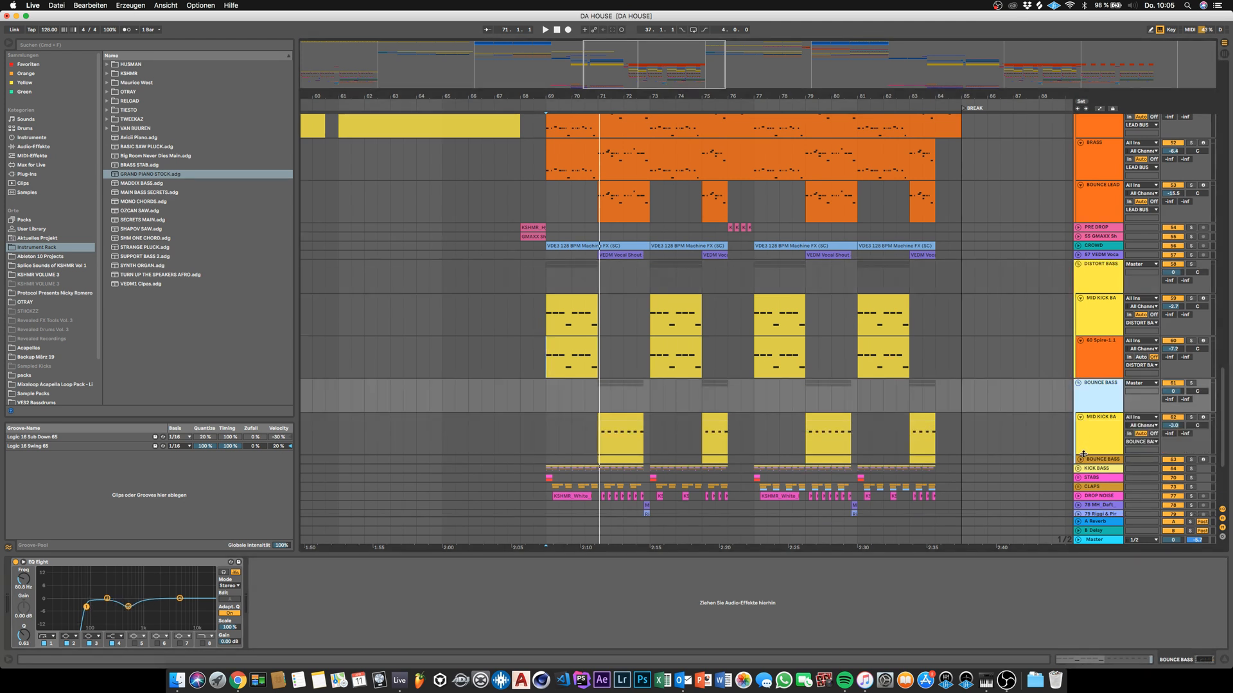
left_click(1080, 459)
left_click(1098, 444)
- Solo the BOUNCE BASS group's MID KICK BASS track, play it from bar 71, and view its FF Saturn window before closing it
left_click(1190, 417)
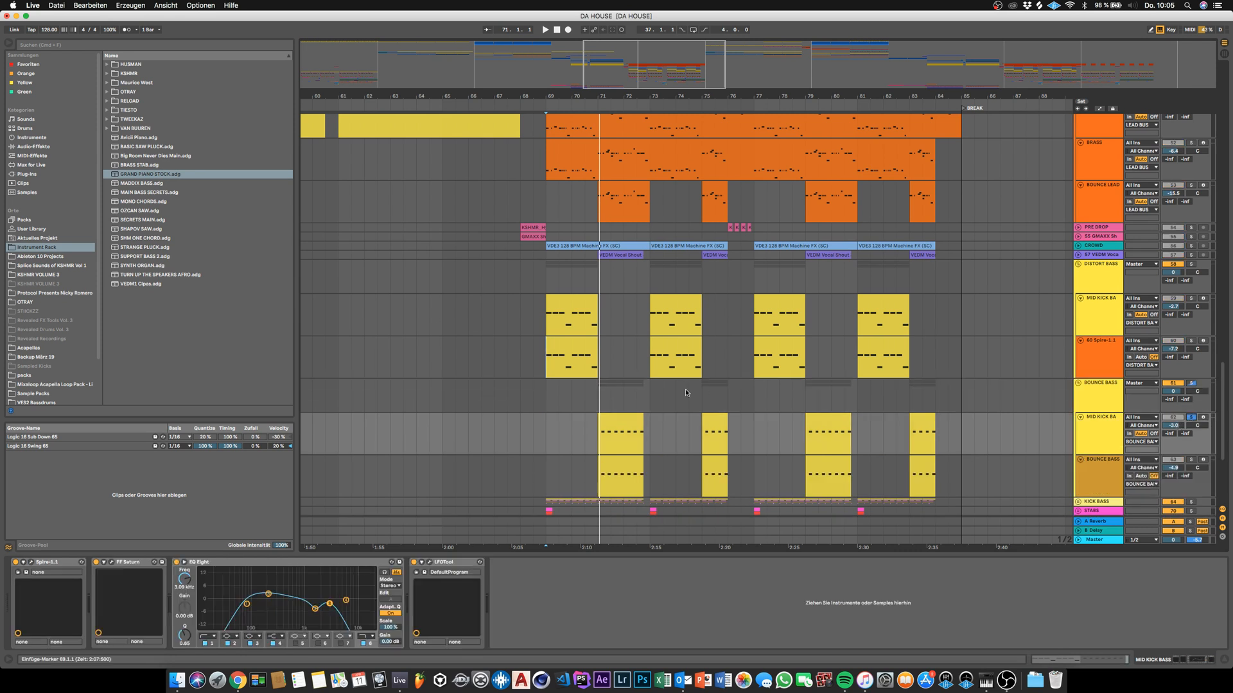
left_click(599, 403)
key("space")
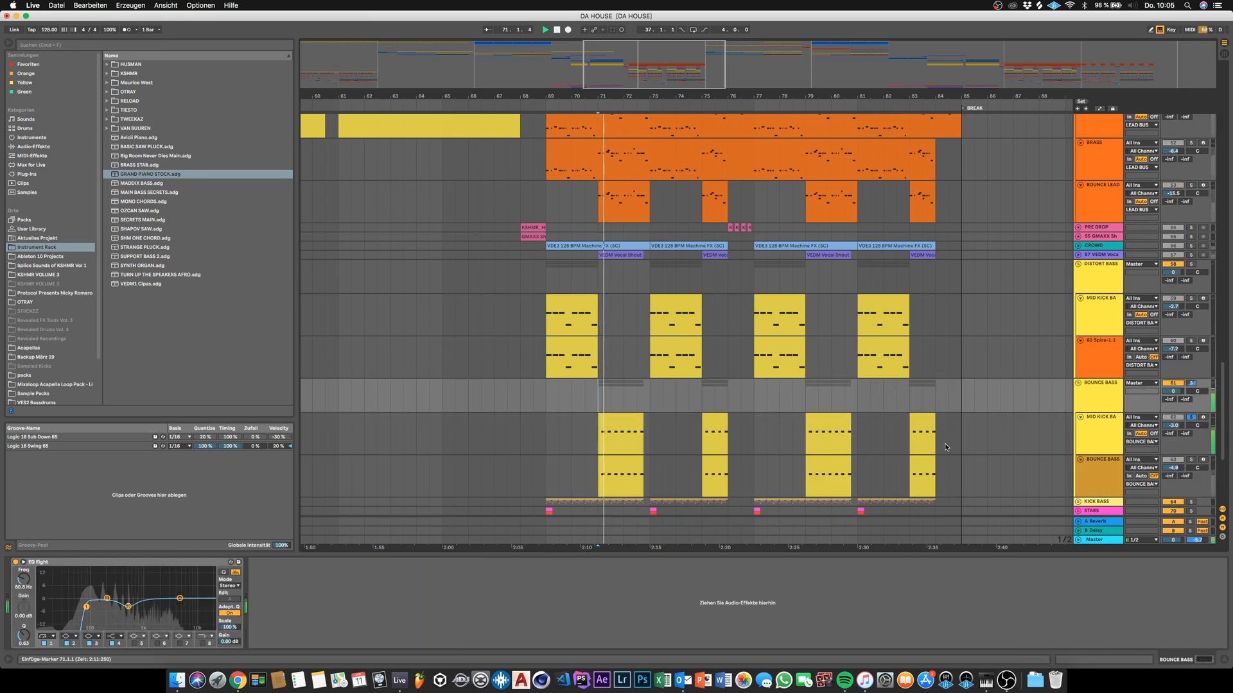
left_click(1108, 438)
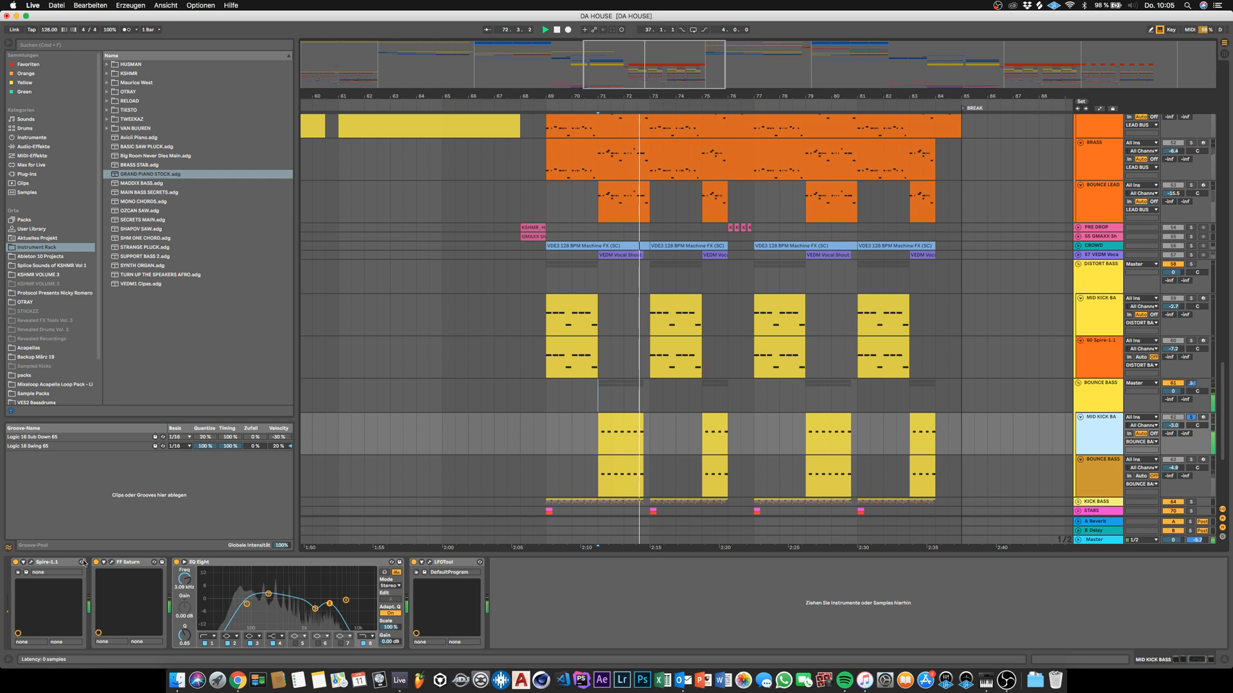
left_click(110, 562)
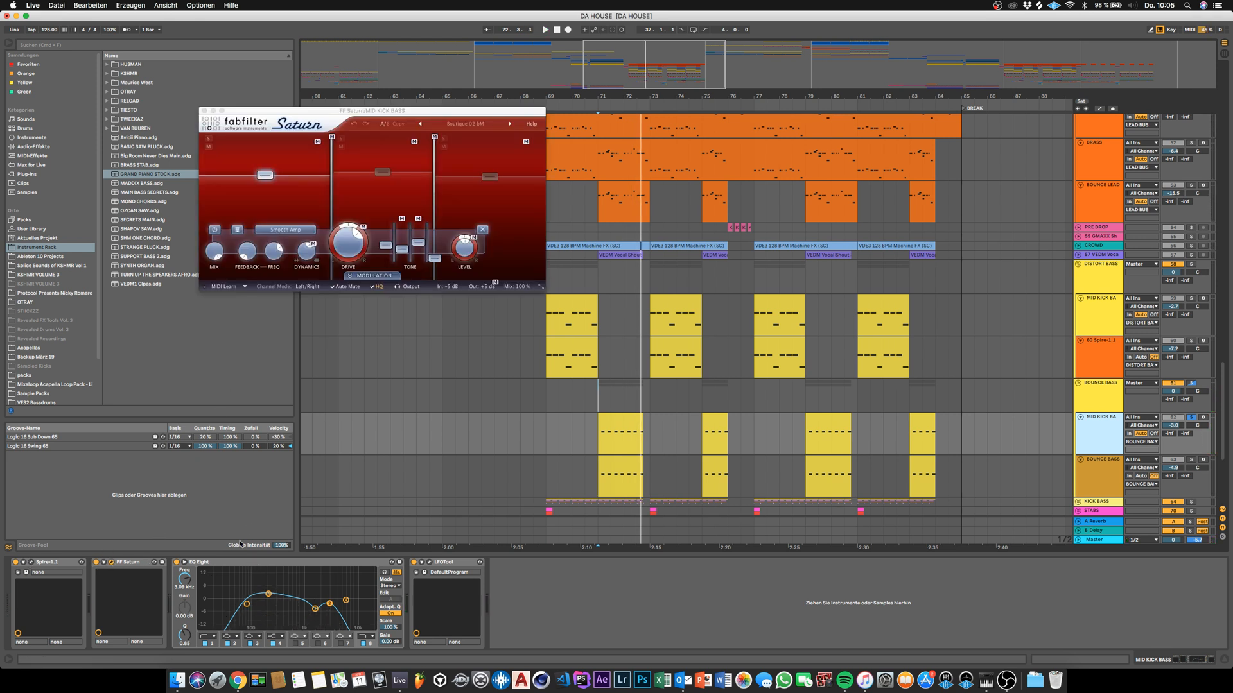
left_click(205, 111)
- Solo only the BOUNCE BASS track inside its group and audition it from bar 71
scroll(1091, 427, "down", 3)
left_click(1113, 432)
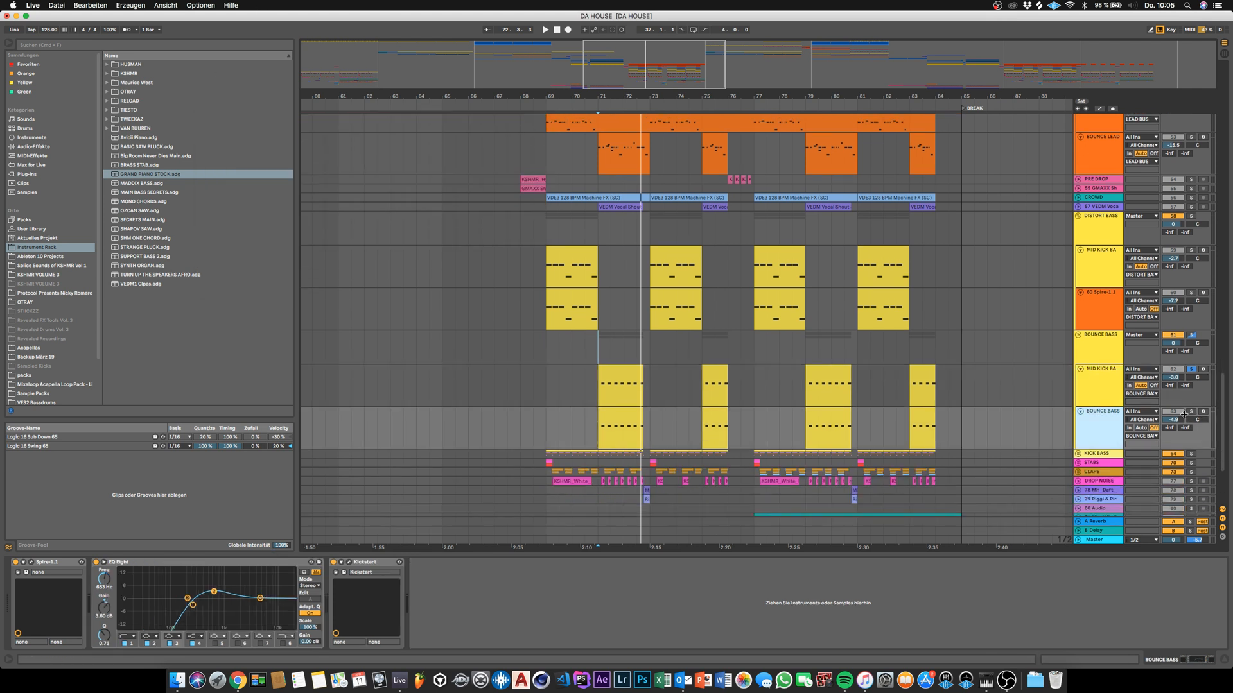
left_click(1191, 412)
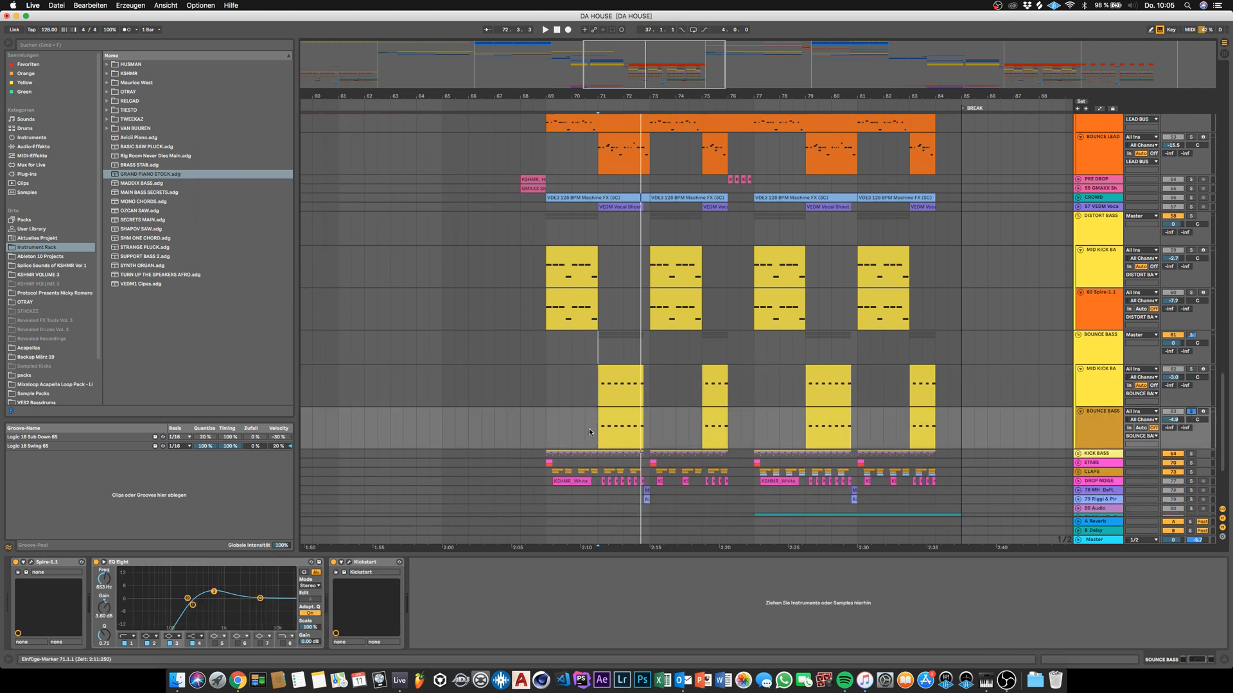
key("space")
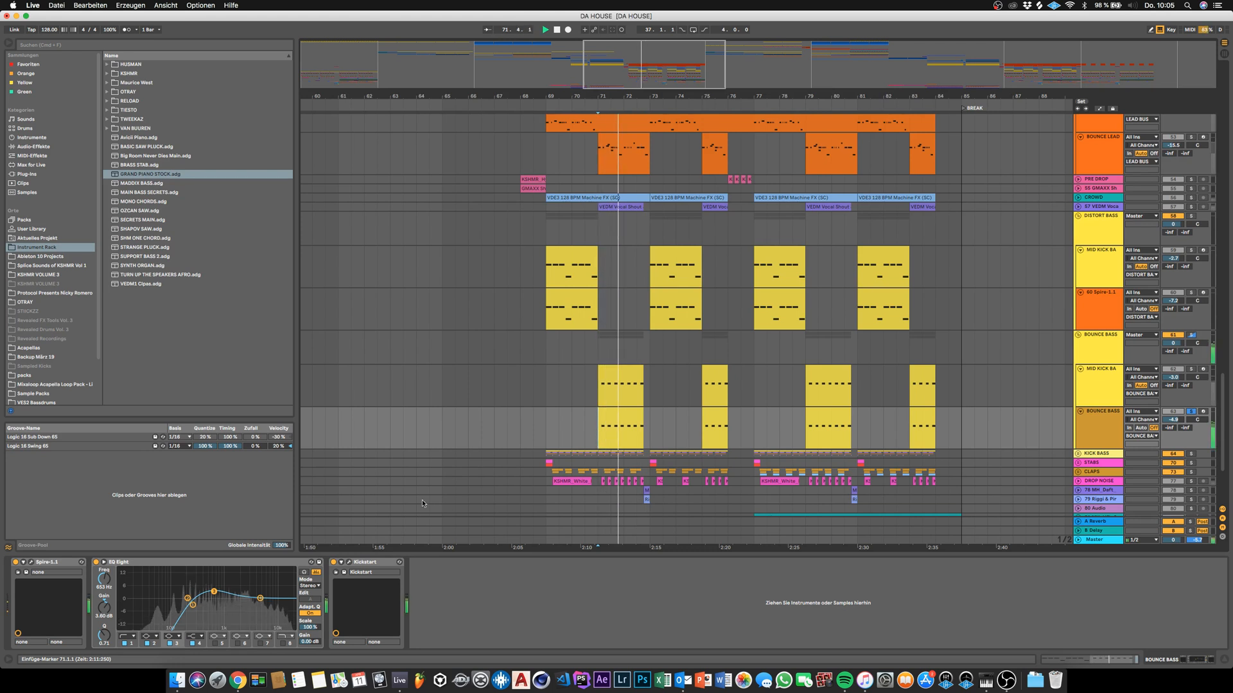
key("space")
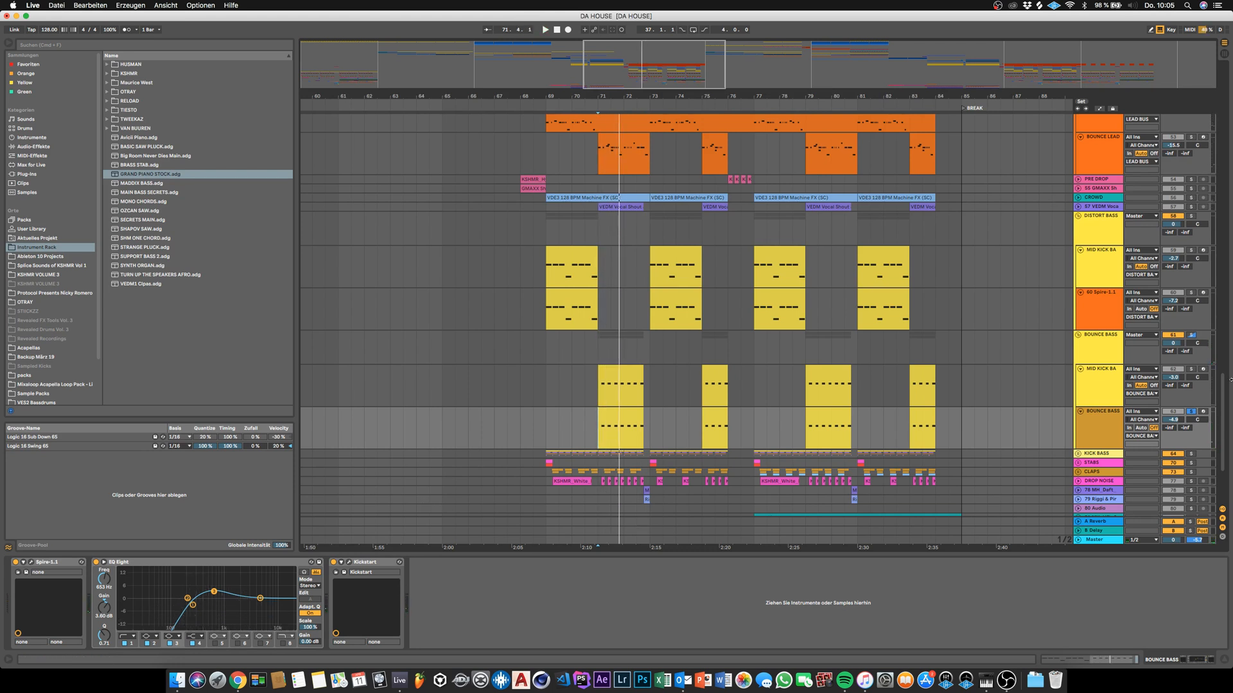
- Unsolo the BOUNCE BASS track and examine the EQ Eight on the BOUNCE BASS group
left_click(1192, 412)
left_click(1089, 352)
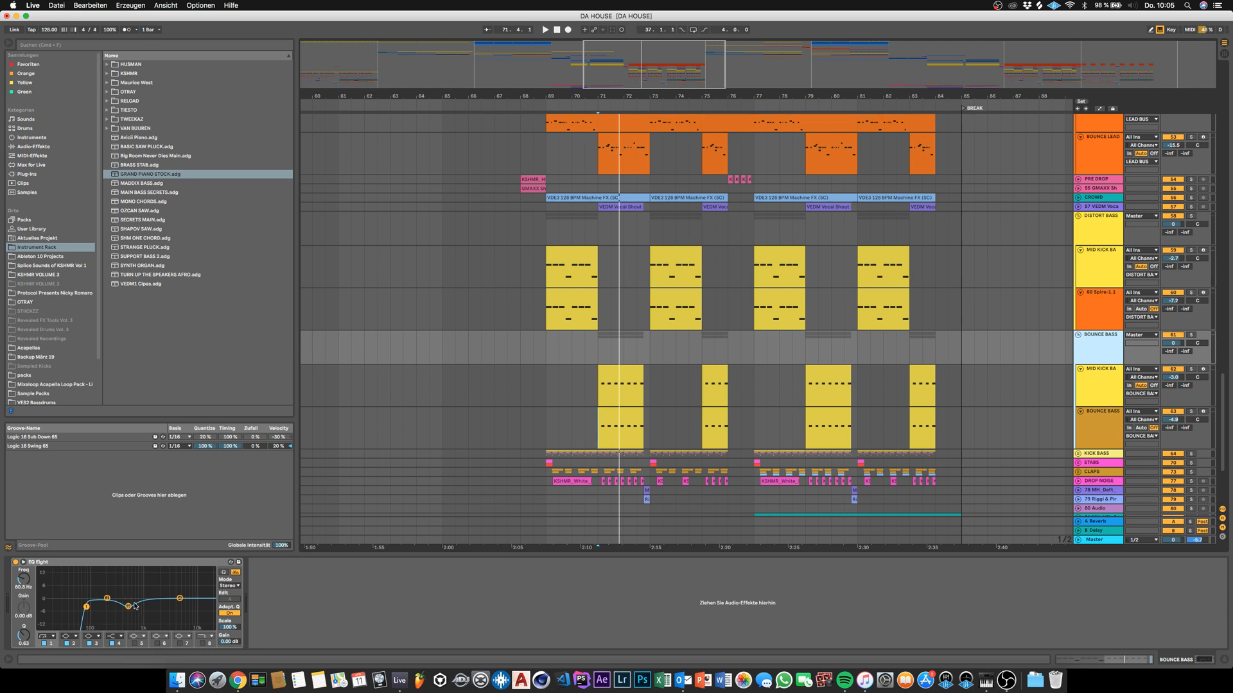
left_click(323, 560)
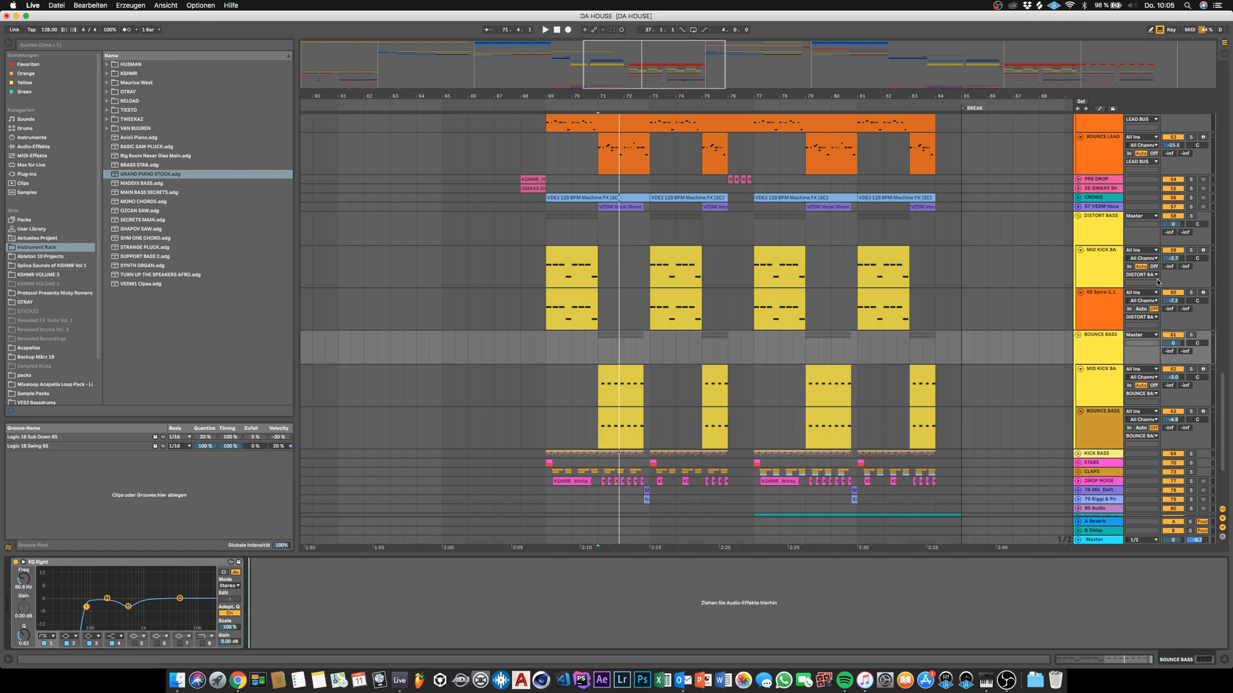
- Solo the DISTORT BASS and BOUNCE BASS groups together with KICK BASS and play them from bar 69
left_click(1191, 217)
left_click(1191, 334)
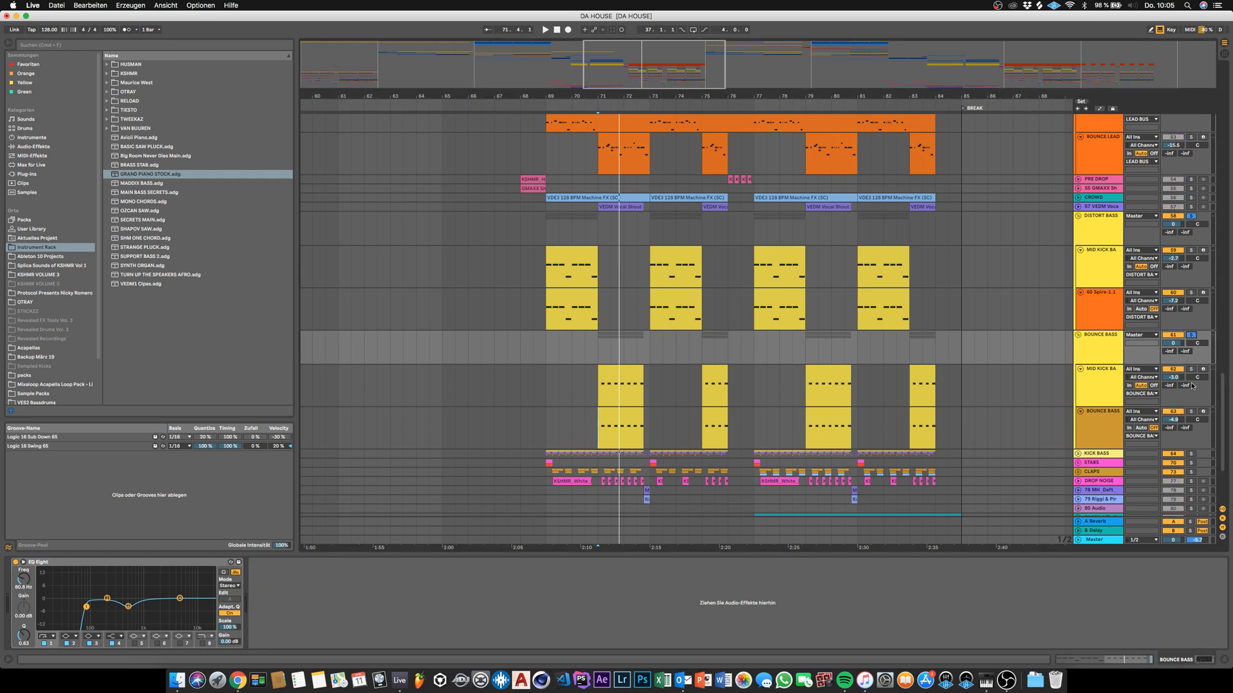
left_click(545, 348)
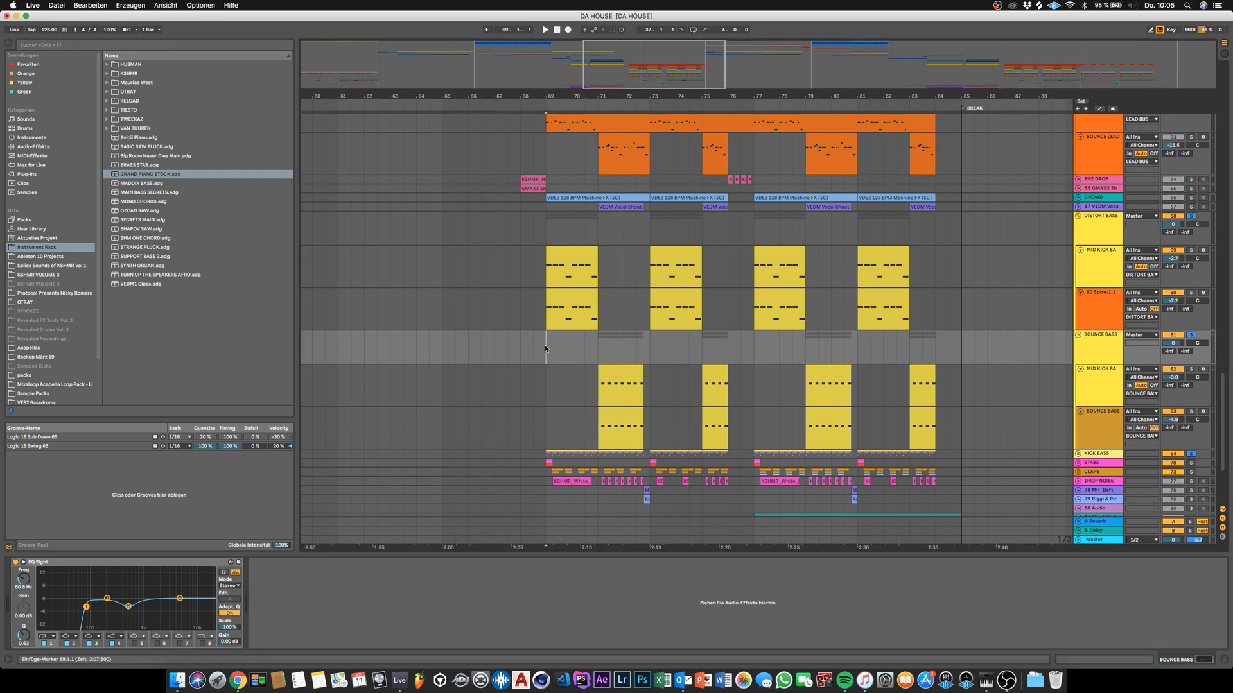
key("space")
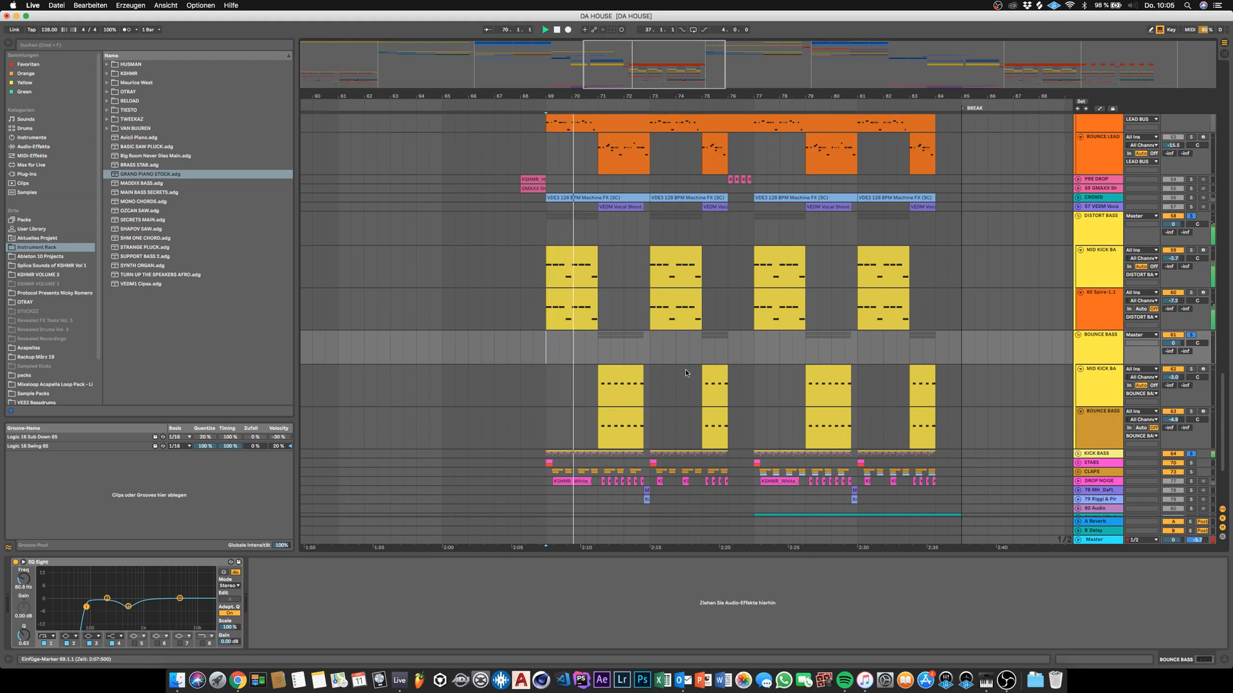
scroll(691, 372, "down", 3)
scroll(691, 372, "up", 3)
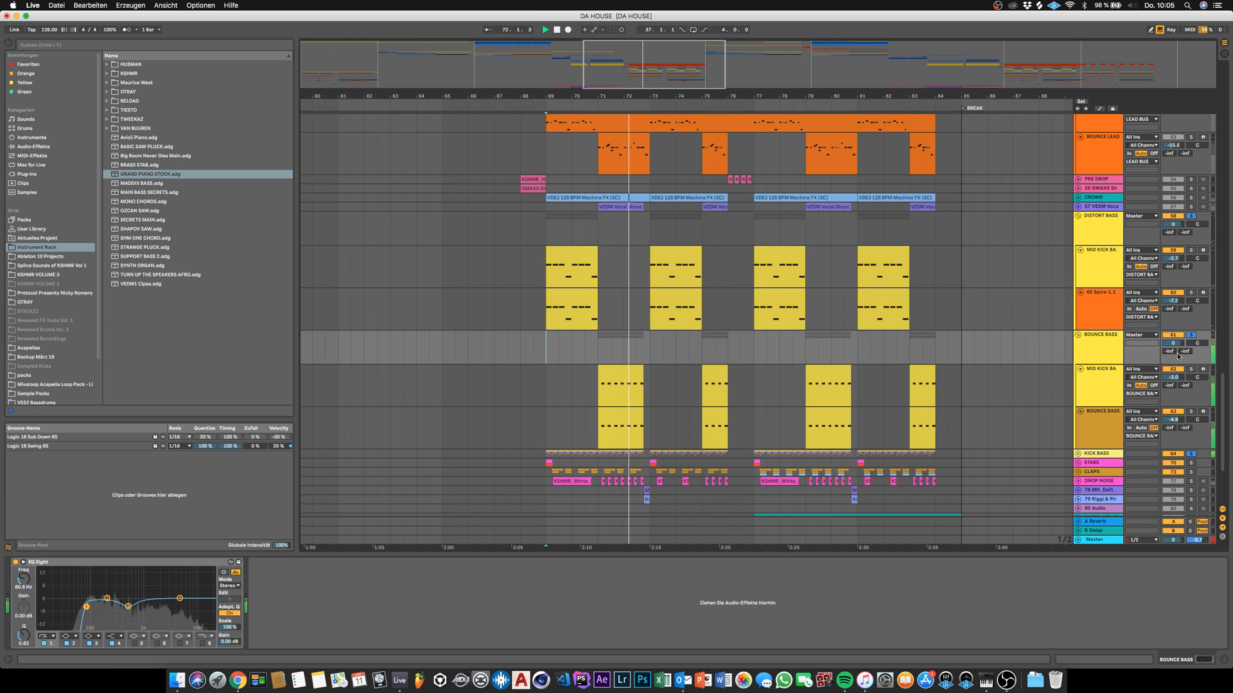
- Stop and unsolo the bass layers, and collapse the BOUNCE BASS and DISTORT BASS groups
left_click(1192, 336)
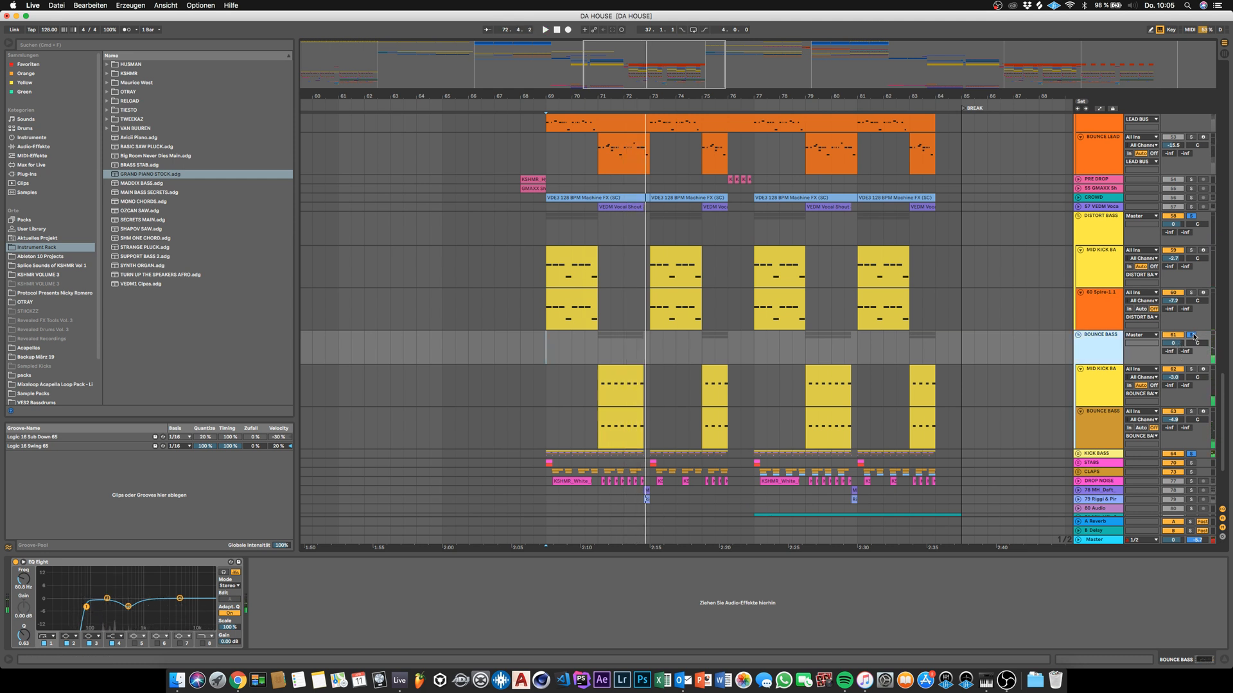
left_click(1080, 334)
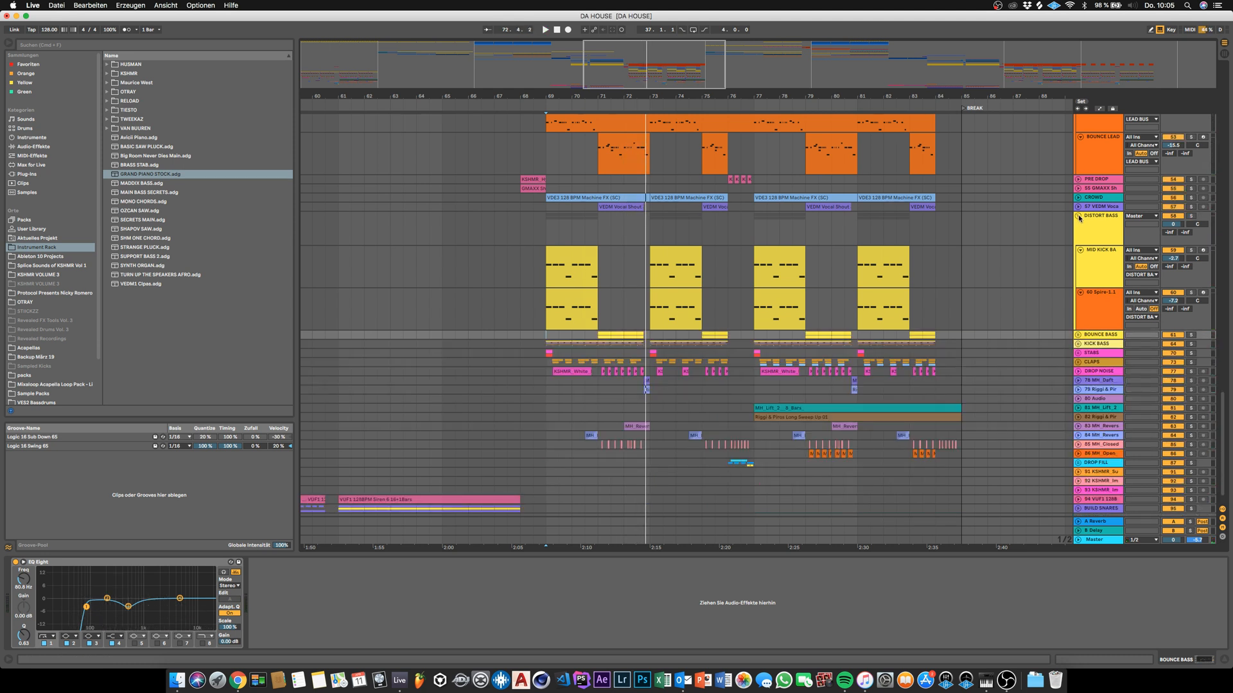
left_click(1078, 216)
scroll(874, 373, "up", 3)
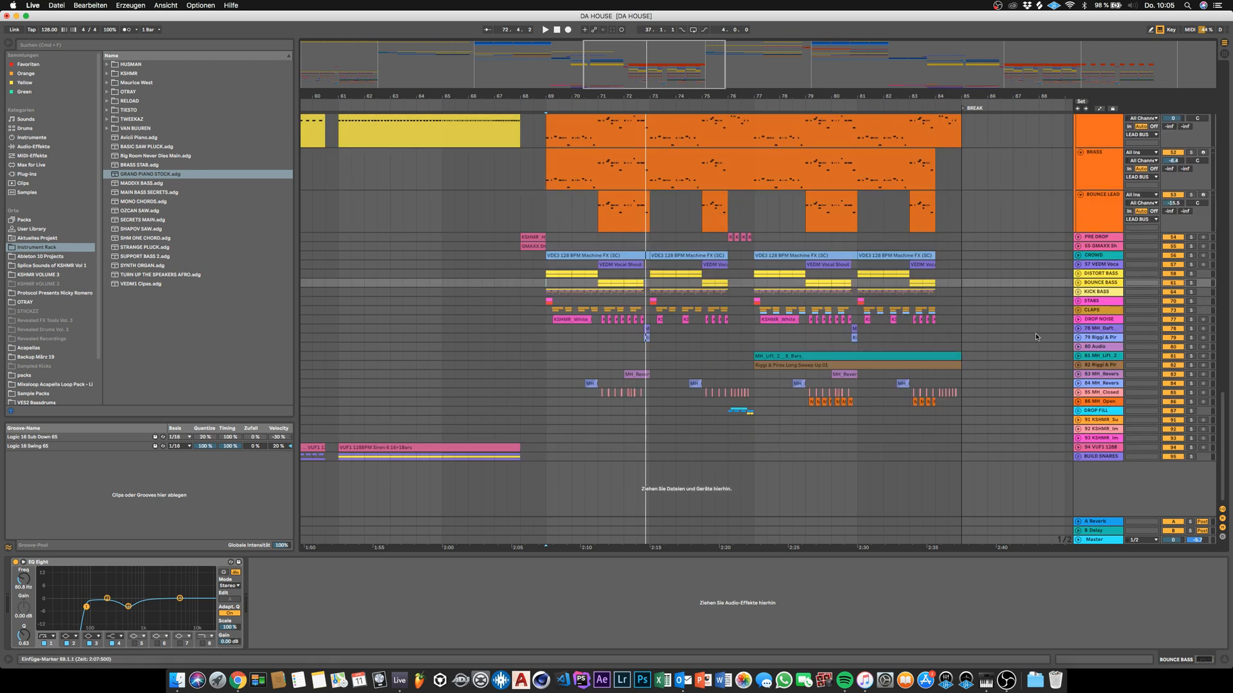
- Expand the CLAPS and STABS groups and solo the CLAPS group
left_click(1078, 311)
left_click(1076, 303)
left_click(1090, 355)
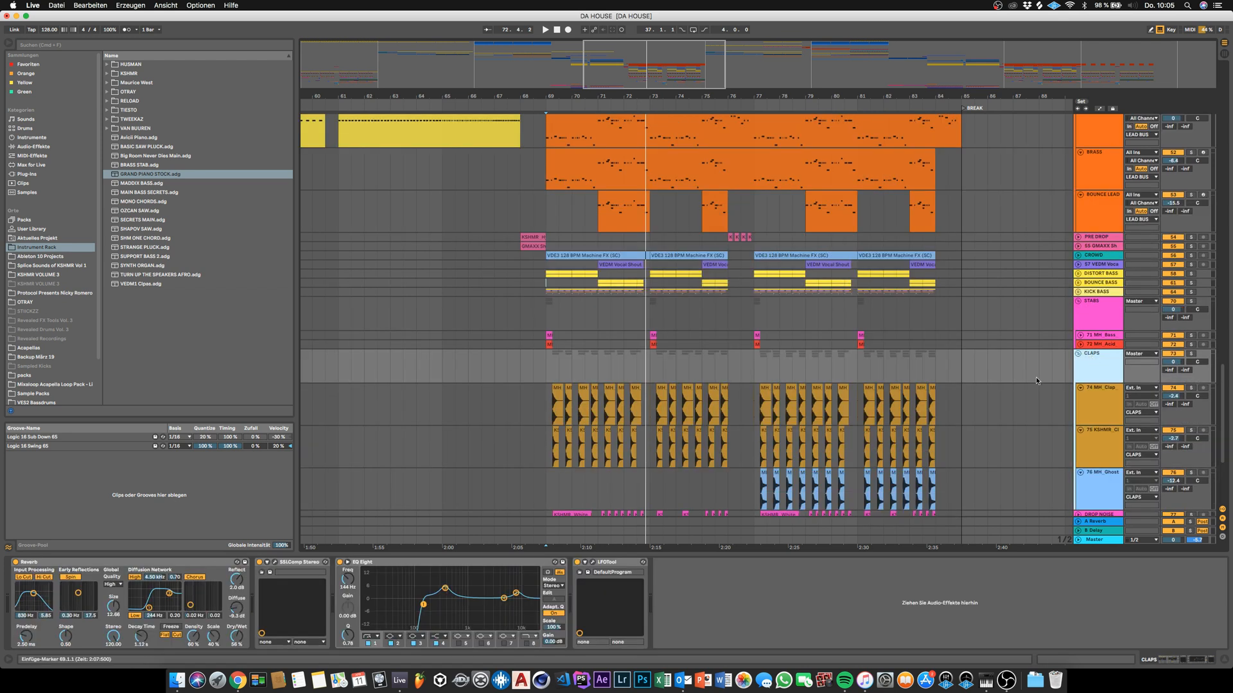
scroll(1123, 326, "down", 3)
left_click(1191, 286)
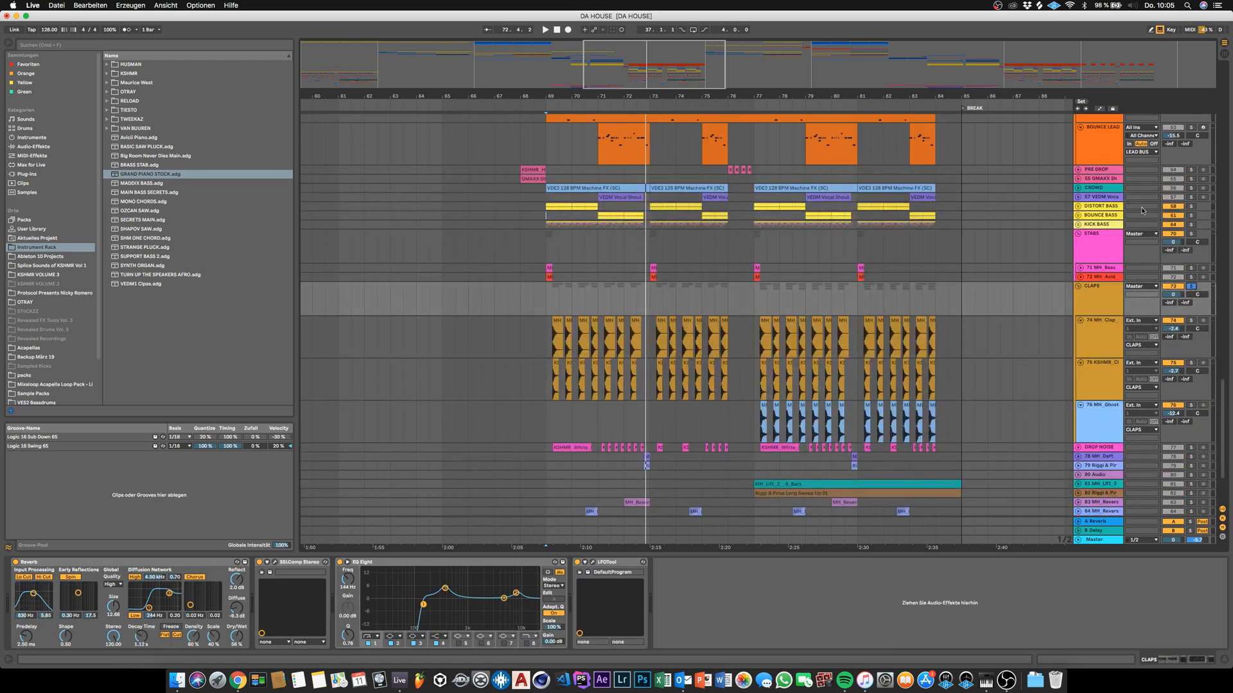
- Loop bars 69 to 73 and play the claps together with KICK BASS
left_click_drag(546, 162, 647, 164)
key("super+l")
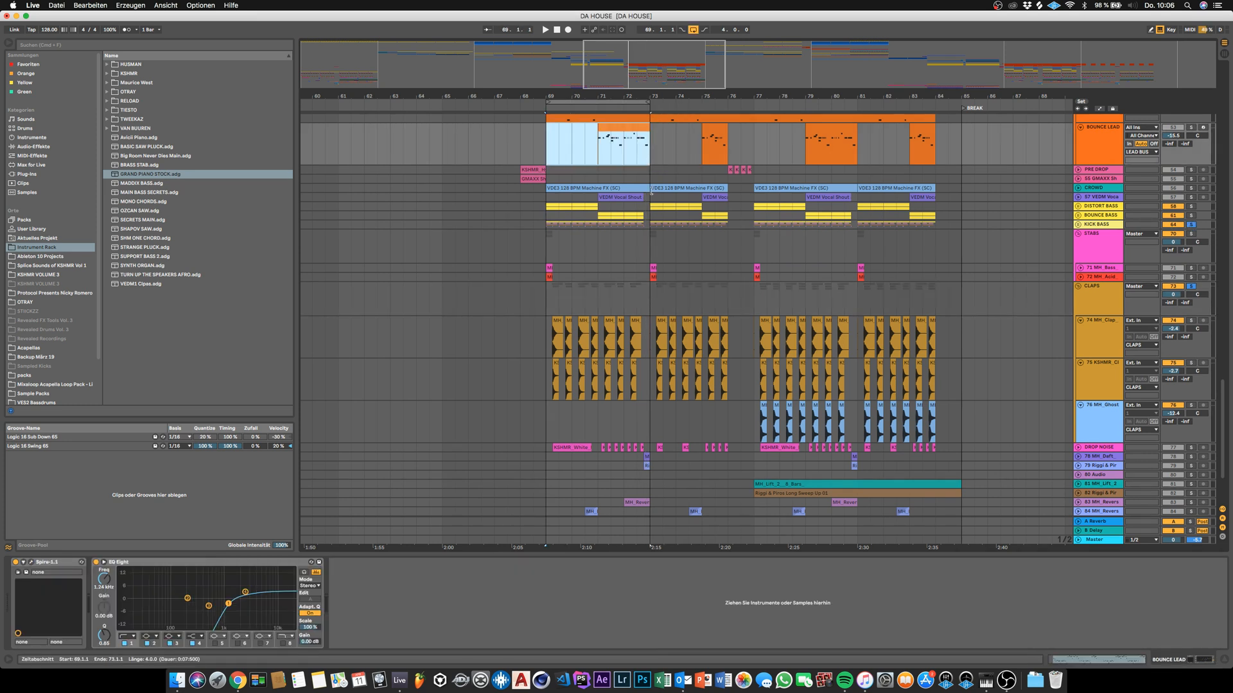
scroll(674, 359, "down", 3)
key("space")
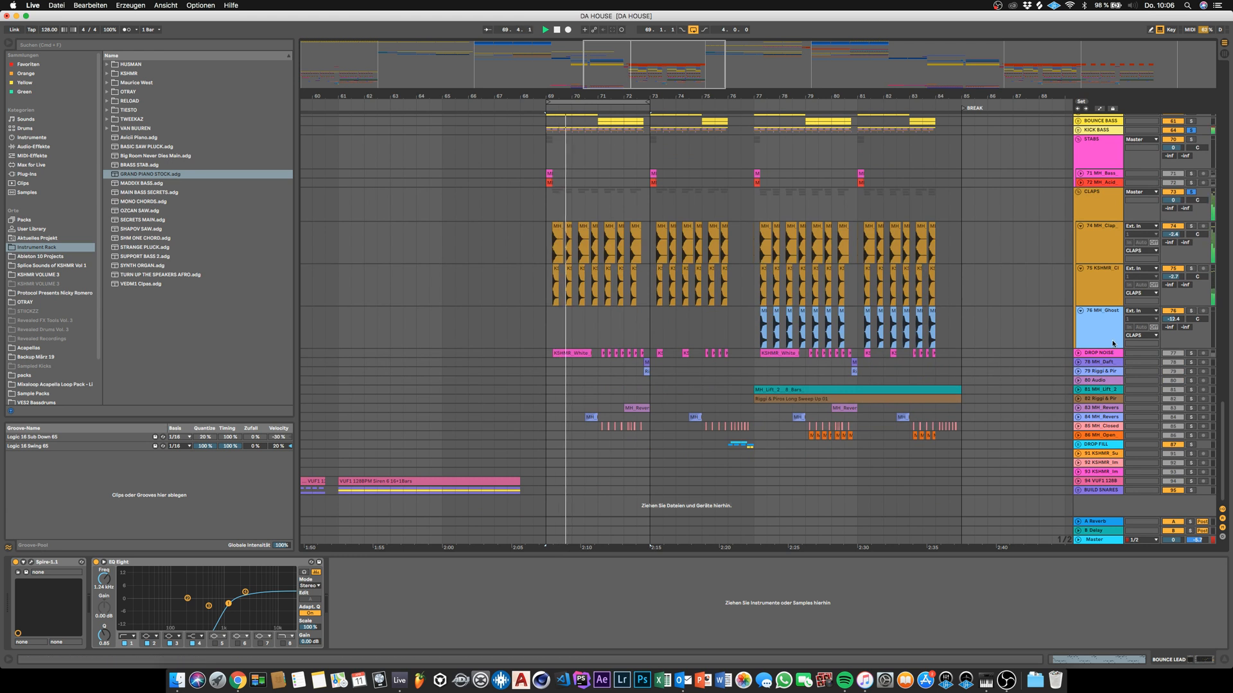
- Unfold the DROP NOISE track, add it to the soloed claps and kick, and restart playback of the loop
left_click(1078, 353)
key("space")
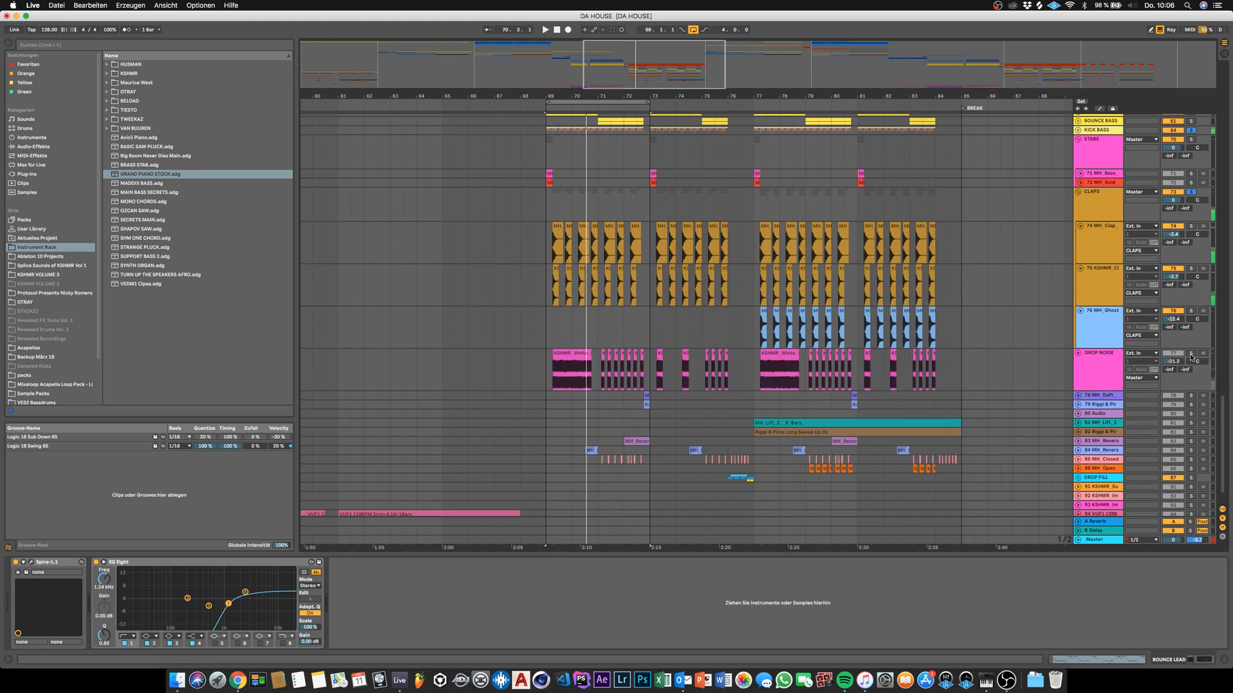
left_click(1191, 354)
key("space")
scroll(1108, 429, "down", 1)
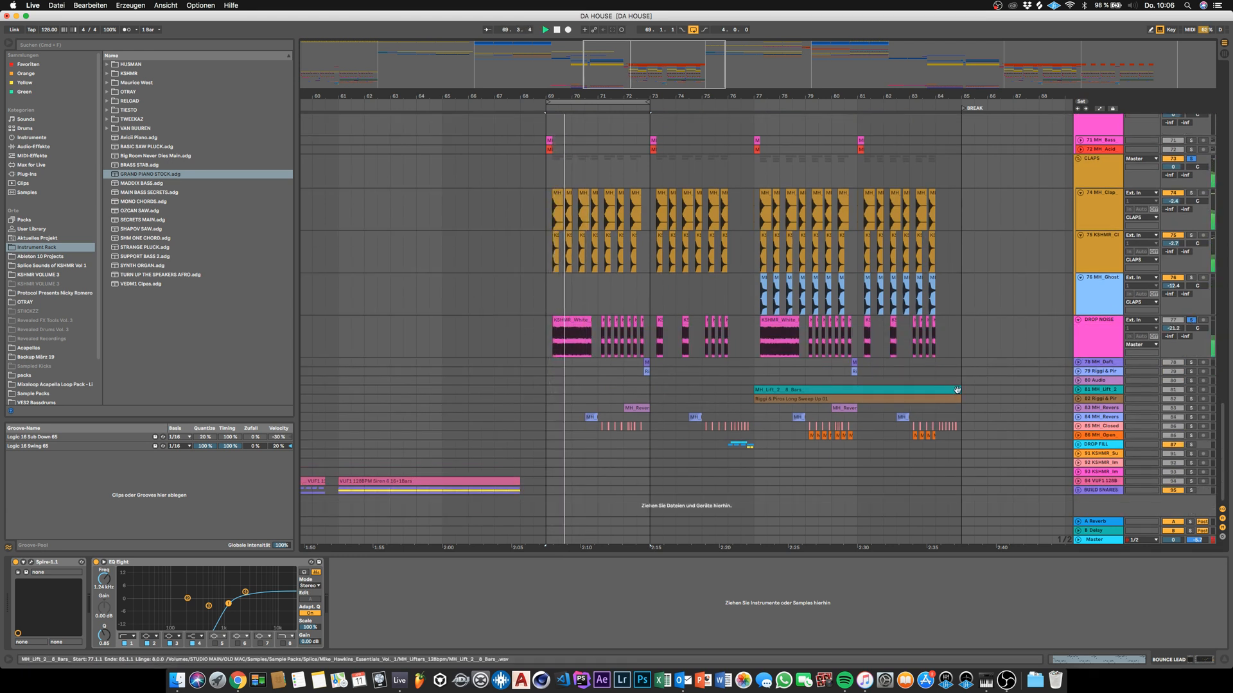
- Unfold the two MH_Reverse tracks, 83 and 84, and the 85 MH_Closed track
left_click(1078, 408)
left_click(1078, 450)
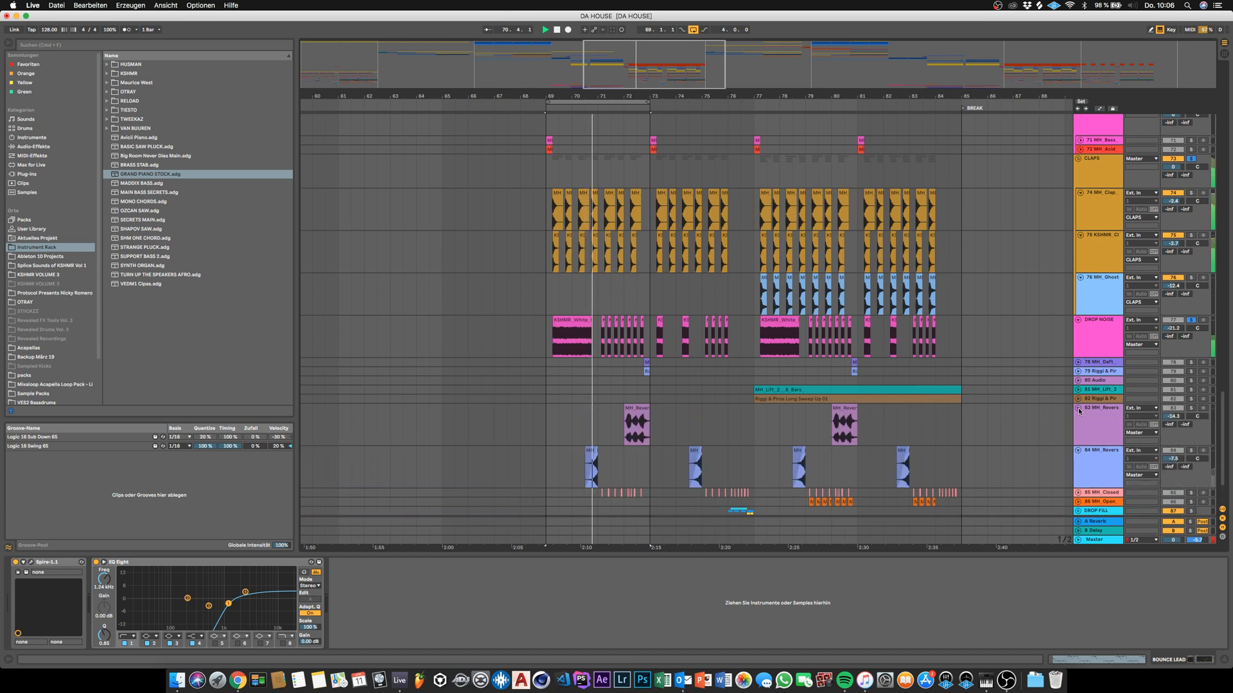
scroll(953, 433, "down", 2)
left_click(1077, 435)
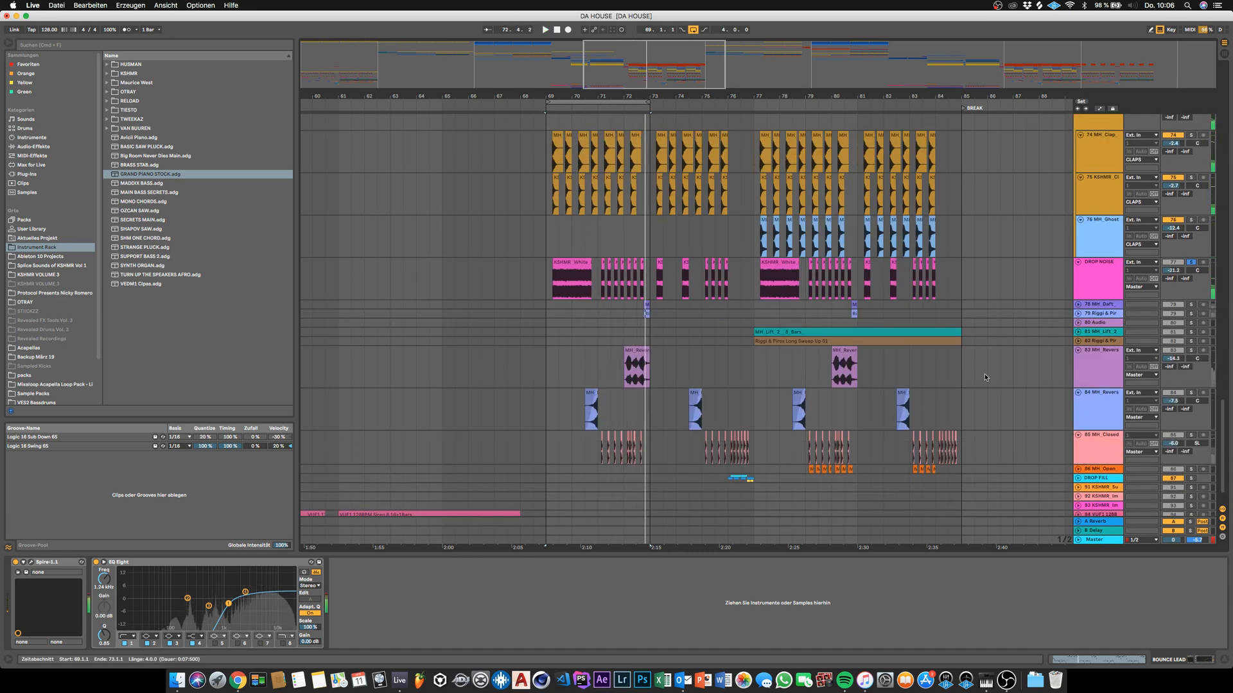
- Solo only the 84 MH_Reverse track and play it from its first clip in the drop
left_click(1192, 392)
left_click(586, 411)
key("space")
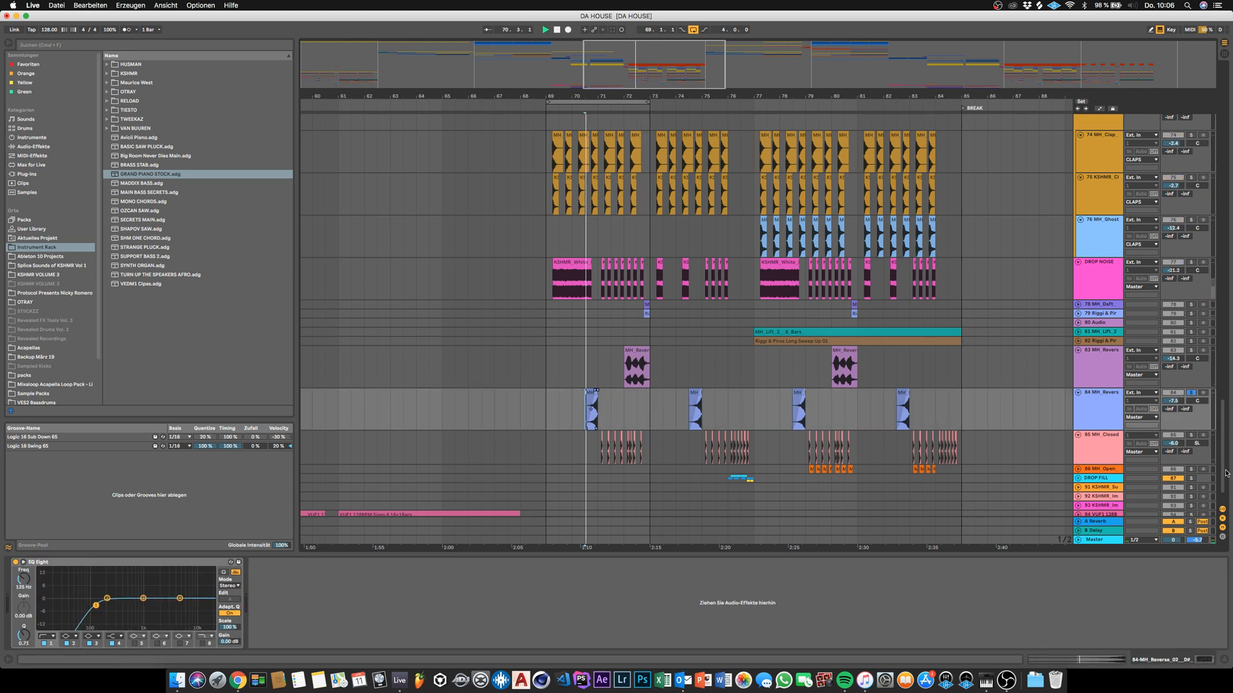
- Audition the 85 MH_Closed track in solo, followed by the 83 MH_Reverse track from bar 72
key("space")
left_click(1191, 435)
key("space")
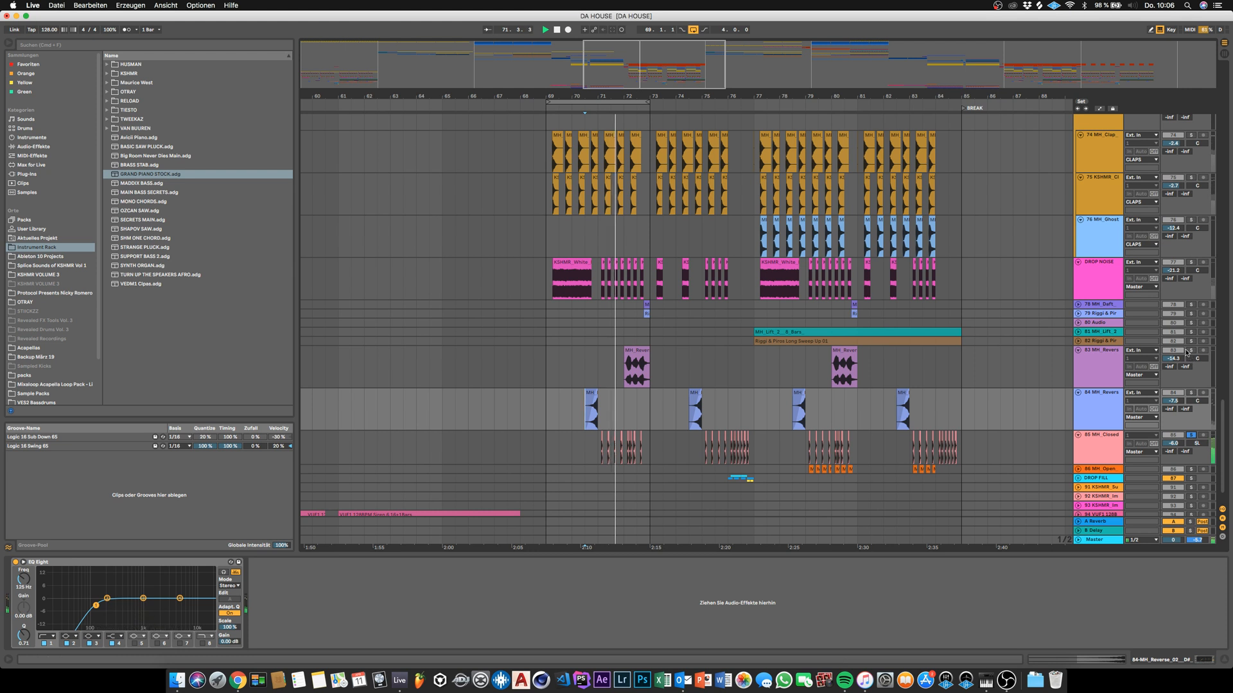
left_click(1192, 353)
left_click(1171, 340)
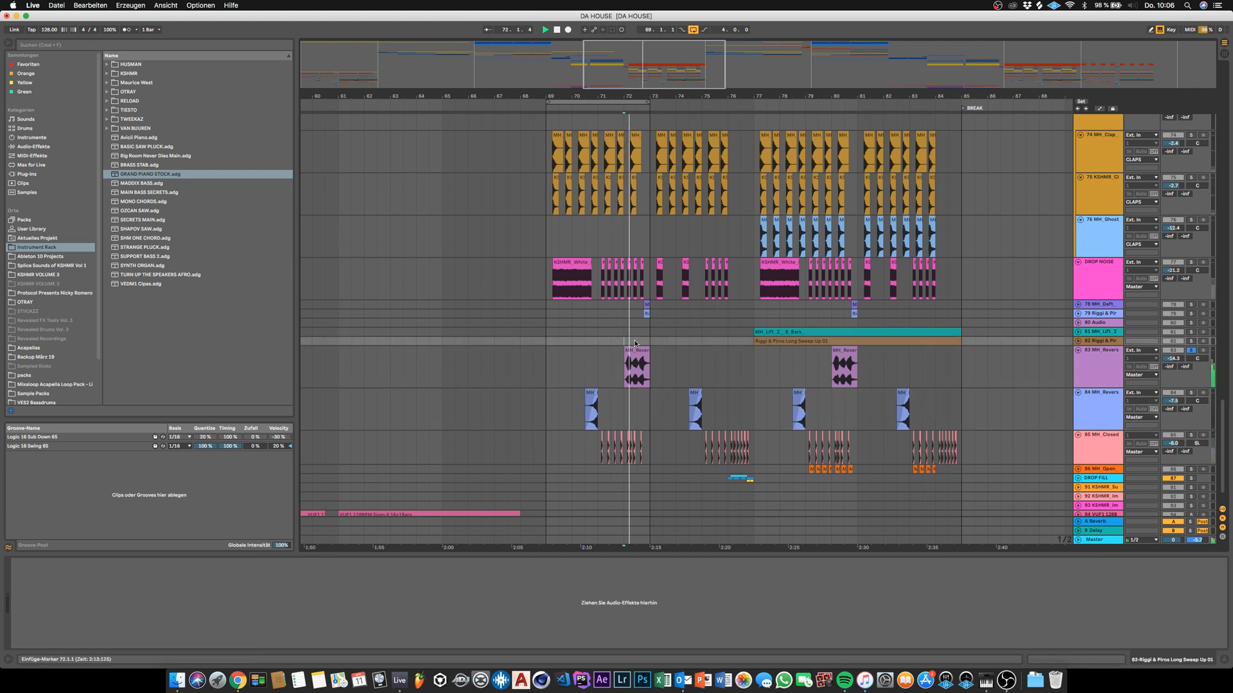
- Play tracks 78 and 79 together in solo from bar 72 and clear their solo
left_click(1190, 304, "super")
key("space")
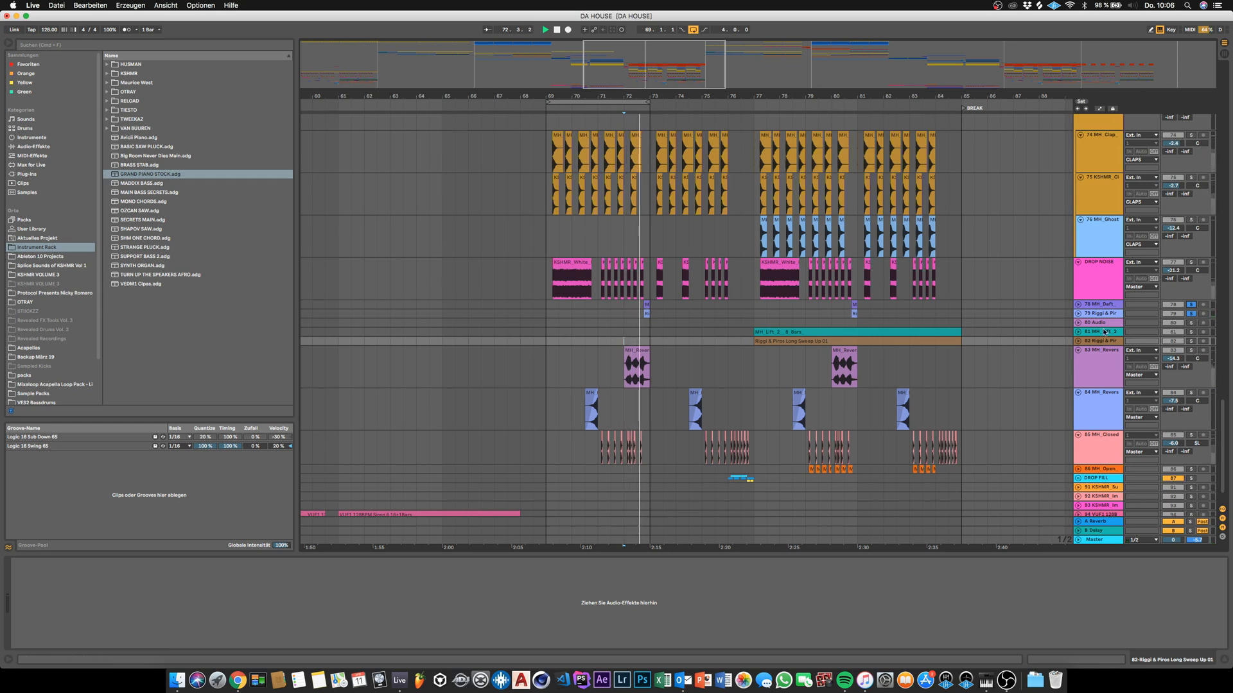
left_click(1187, 314)
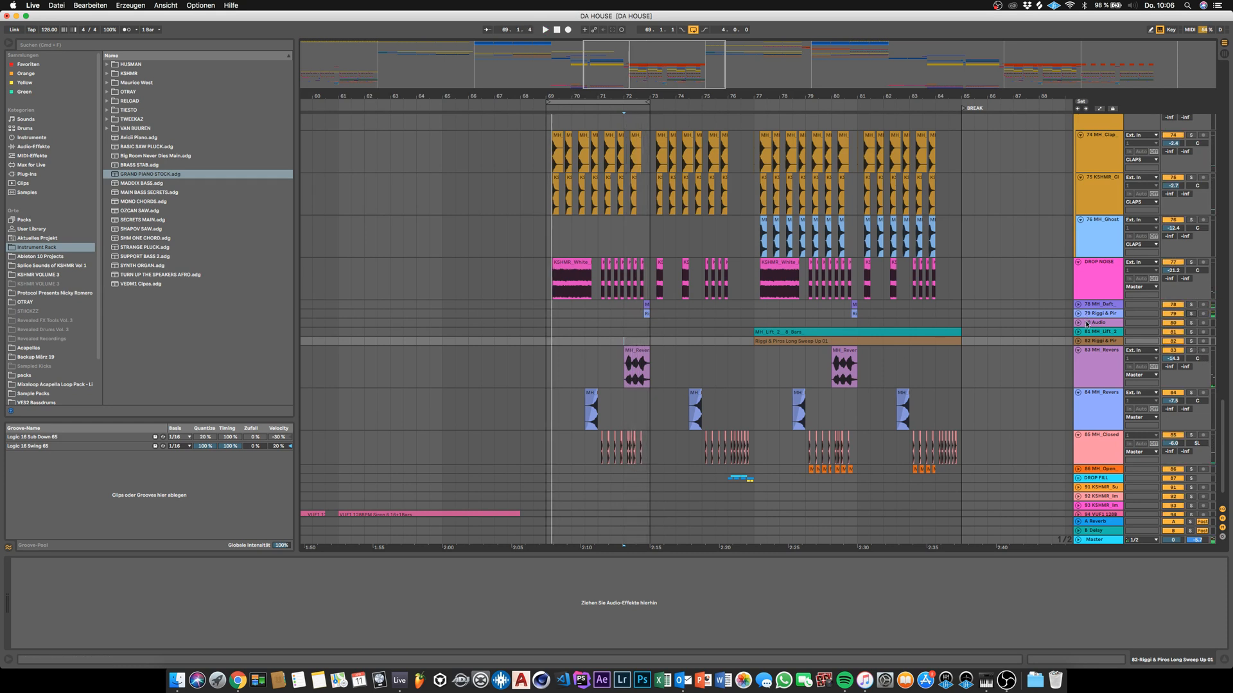
- Select the claps section from bar 77 to 84 and play only the 76 MH_Ghost track there
scroll(1086, 324, "up", 4)
left_click(755, 352)
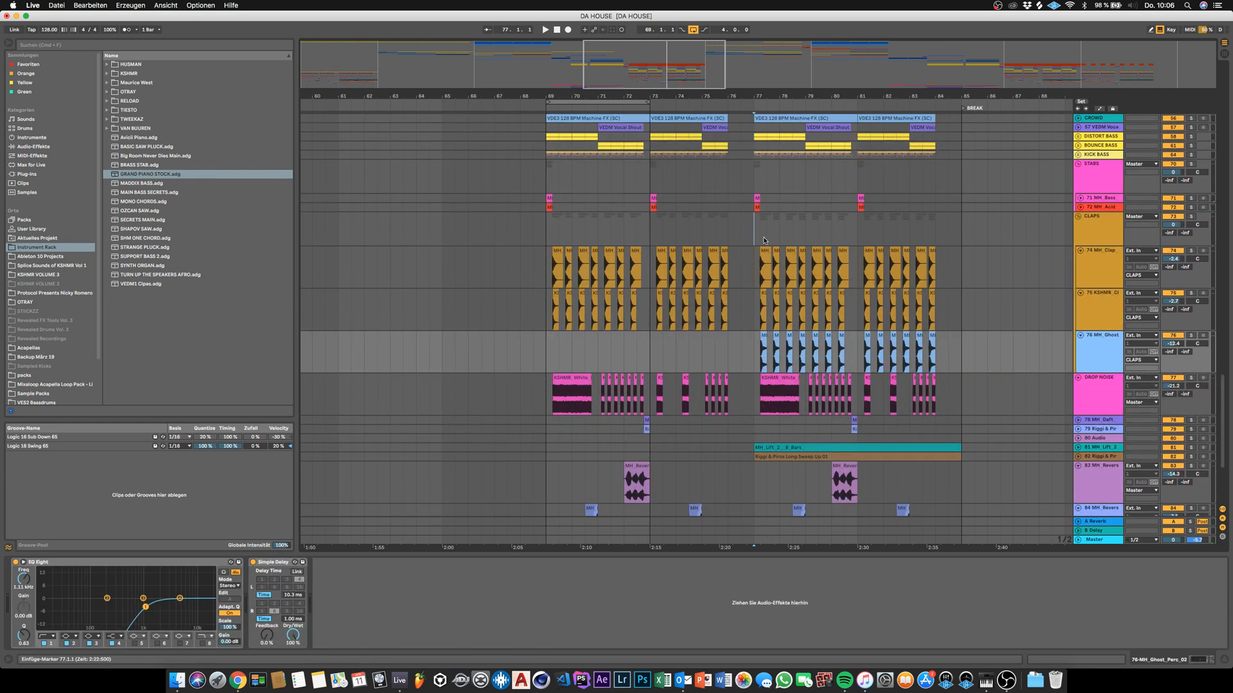
left_click_drag(764, 241, 937, 234)
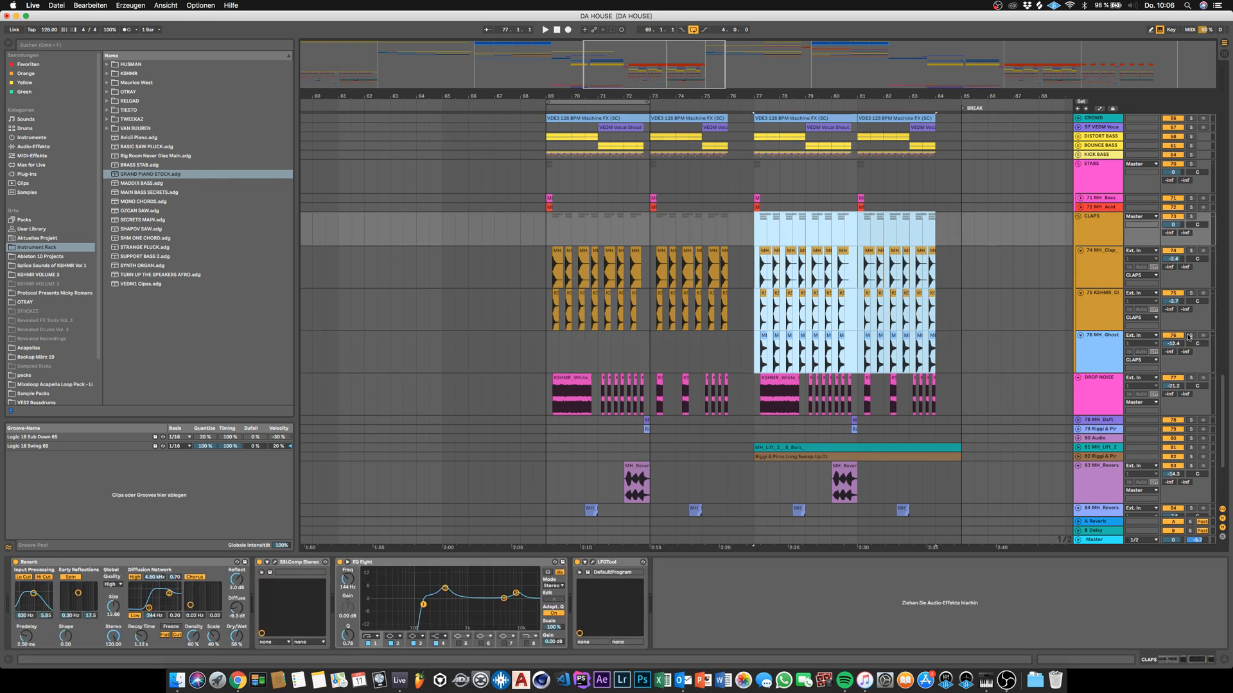
left_click(1189, 336)
key("space")
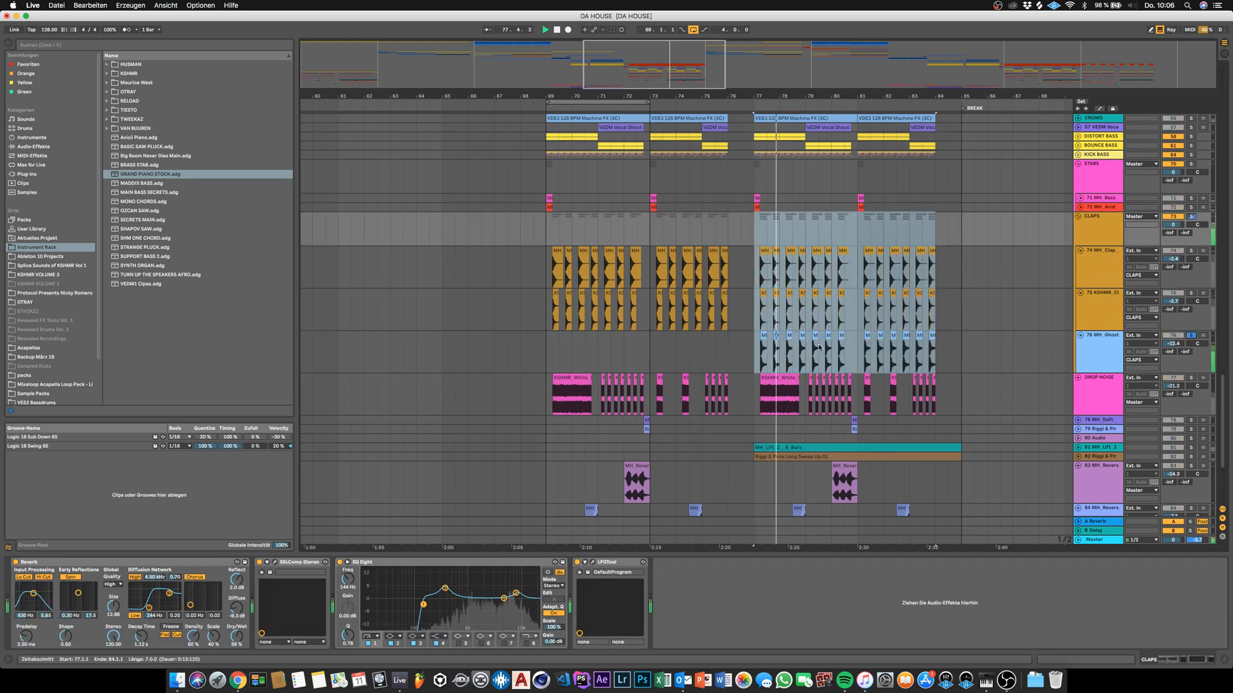
- Add tracks 75 and 74 to the soloed ghost percussion and show the CLAPS group's effects
left_click(1191, 294, "super")
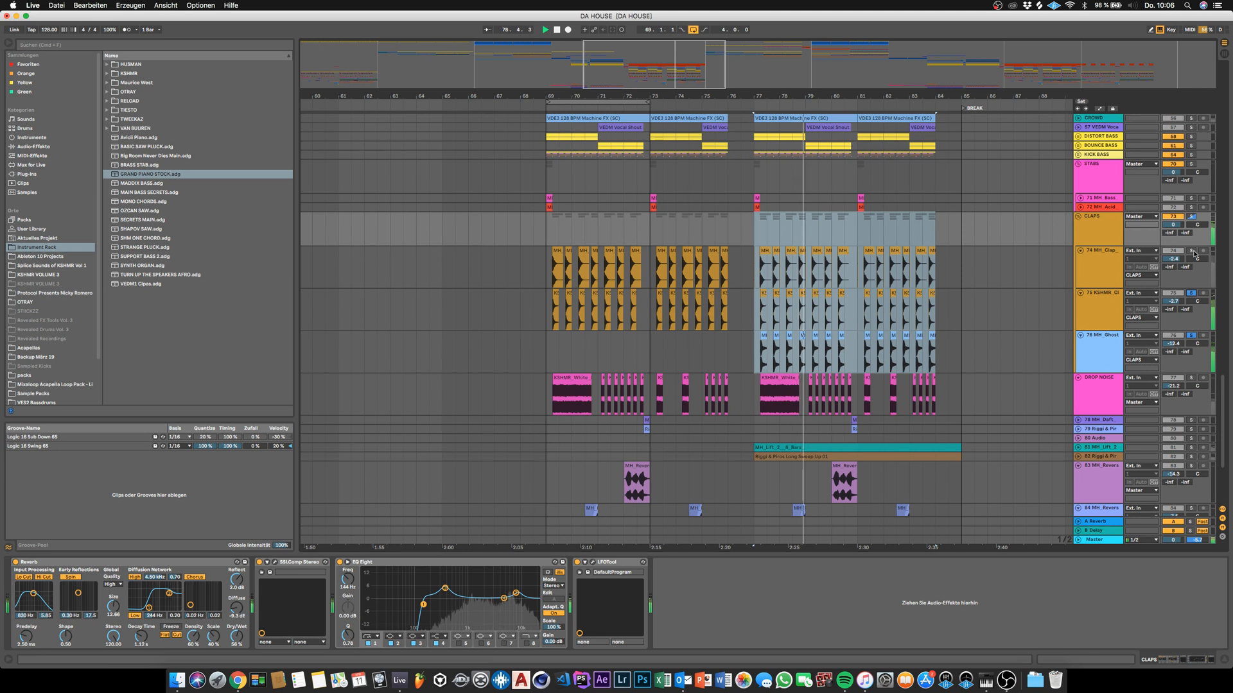
left_click(1191, 251, "super")
left_click(1108, 233)
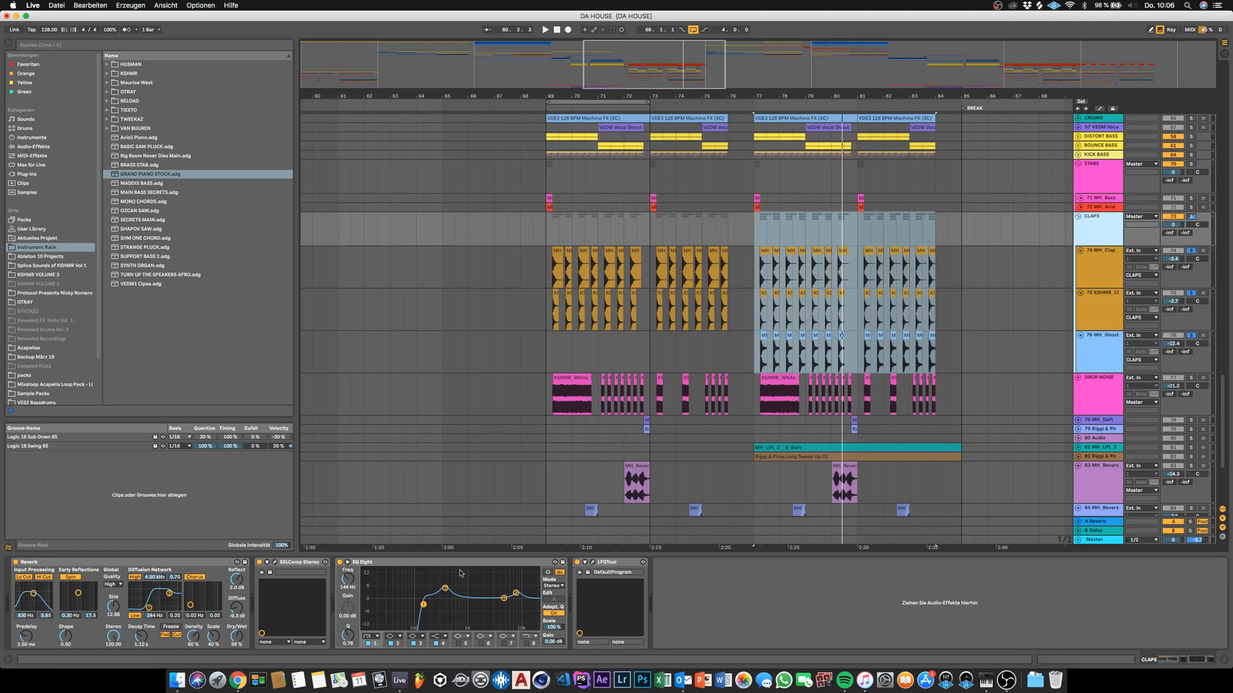
- Hide the device view and clear the solo on the CLAPS tracks
left_click_drag(710, 554, 712, 619)
scroll(1095, 340, "up", 5)
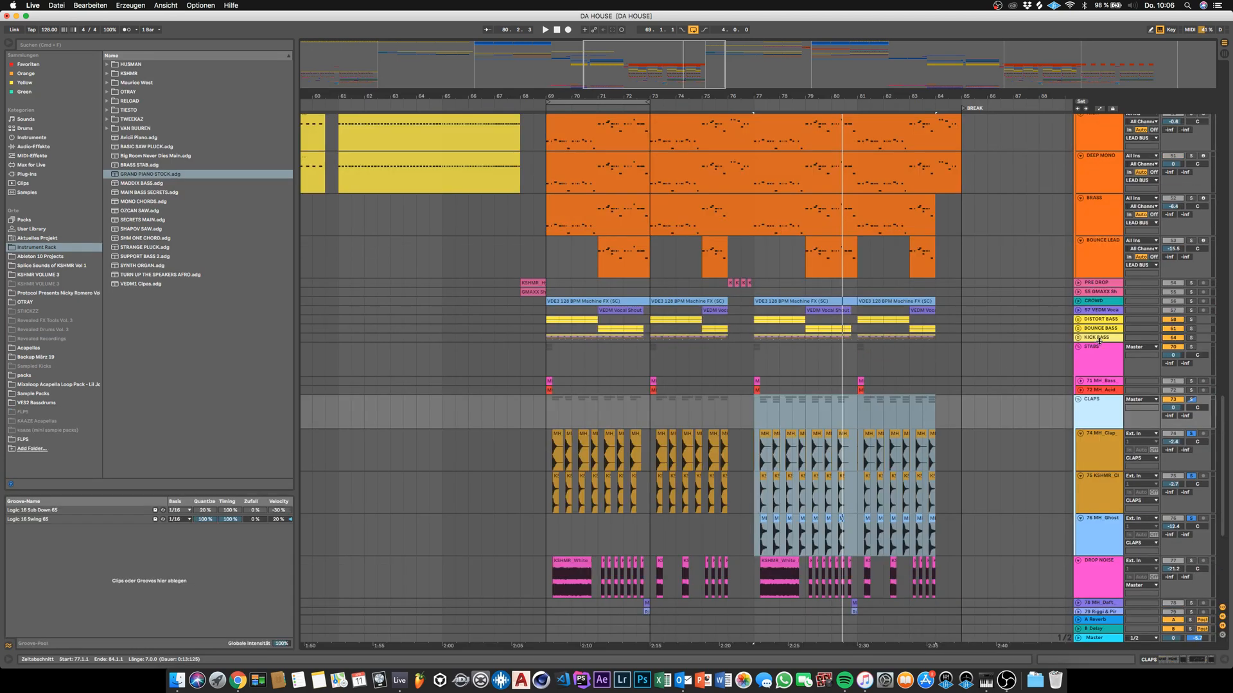
left_click(1191, 400)
left_click(1191, 400)
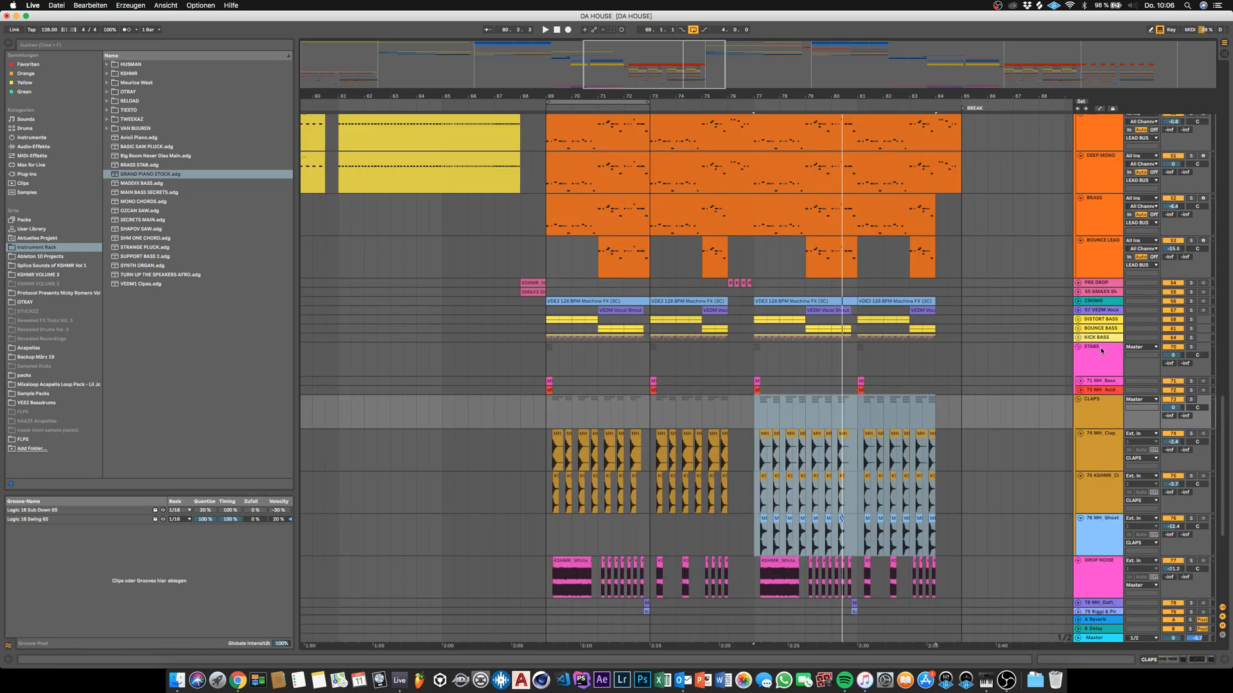
- Solo the STABS group and play it from bar 69
left_click(1101, 350)
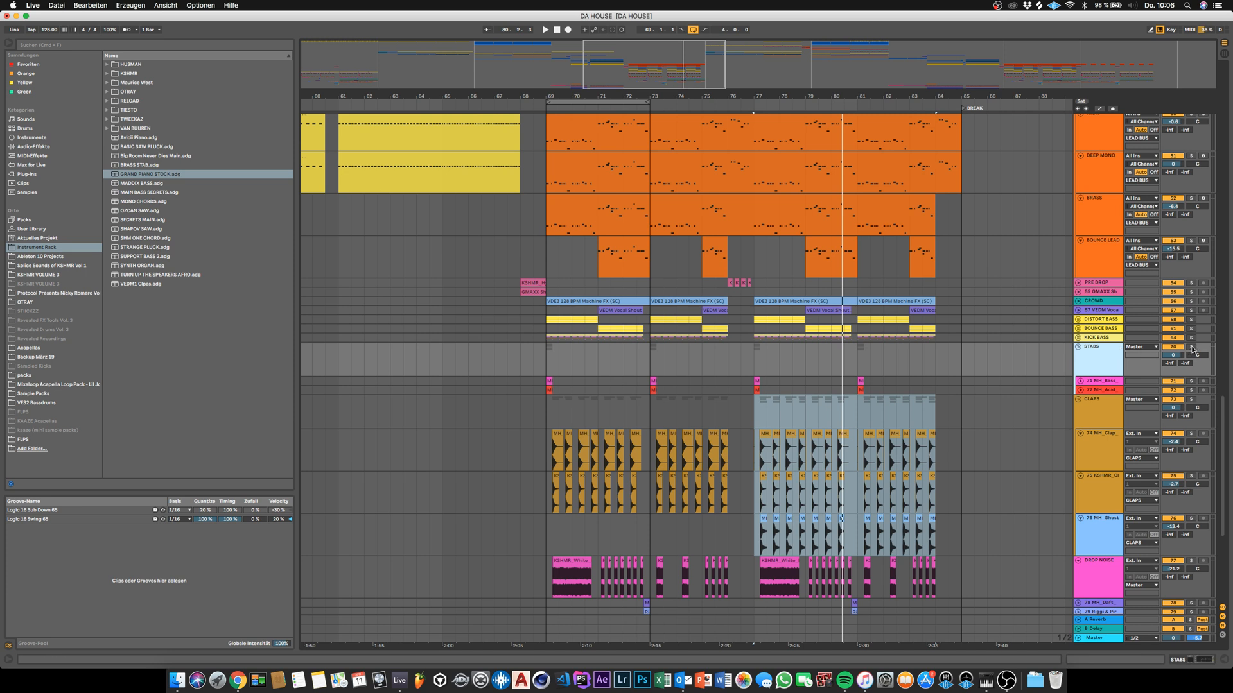
left_click(1191, 348)
left_click(544, 356)
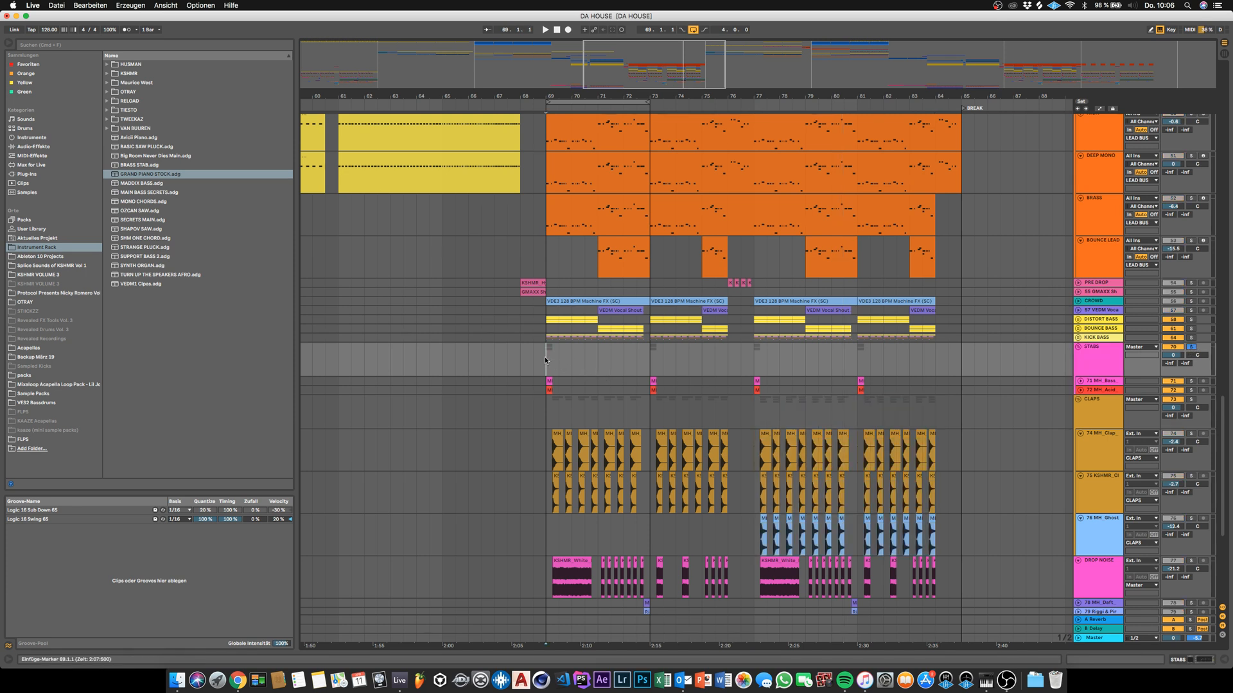
key("plus")
key("plus")
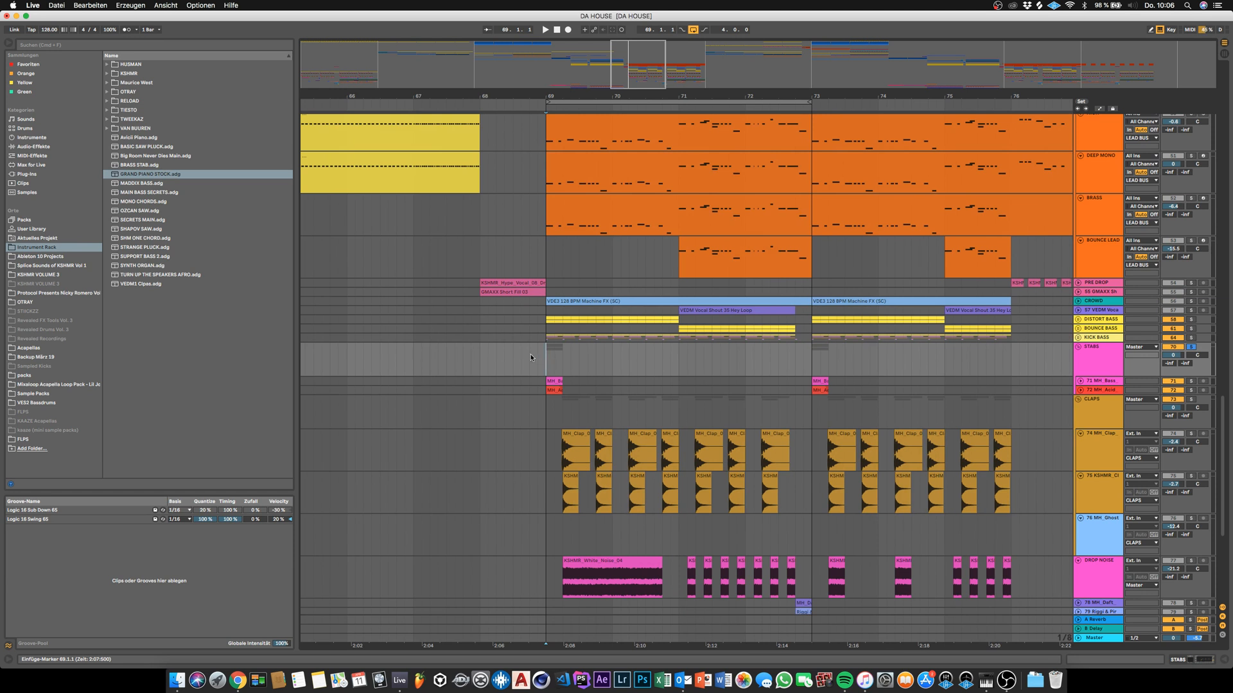
key("space")
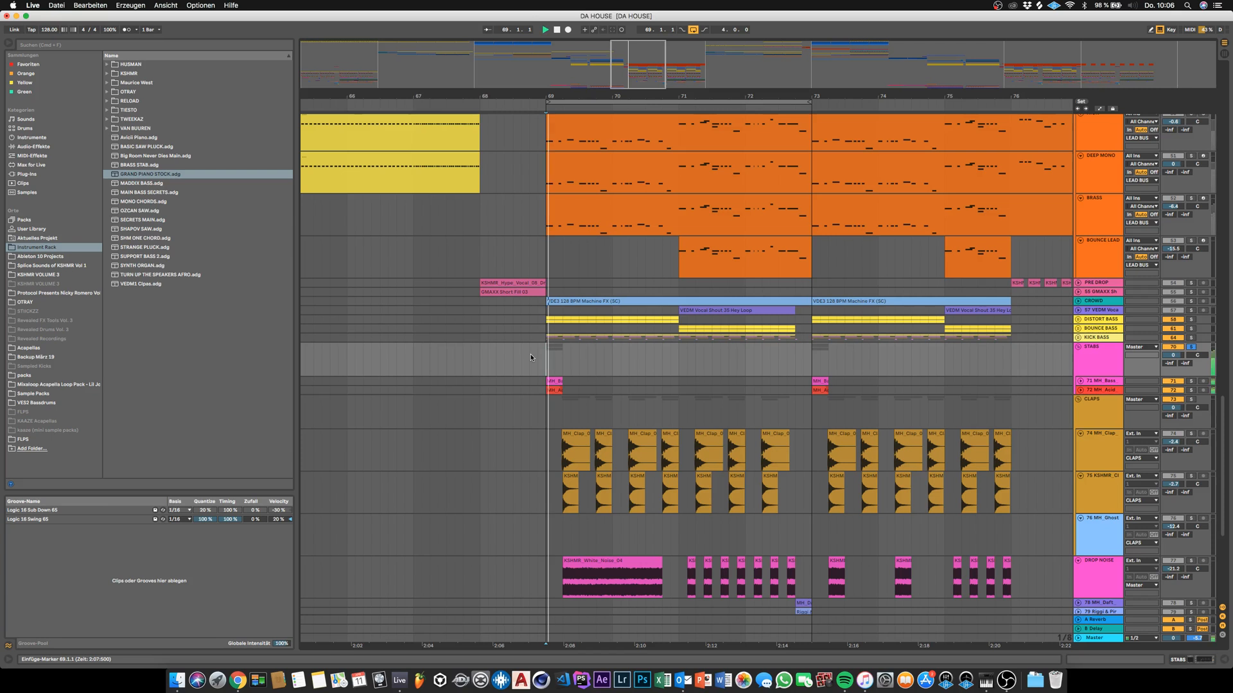
- Unfold the 71 MH_Bass and 72 MH_Acid tracks in the STABS group
left_click(1085, 383)
left_click(1082, 383)
left_click(1079, 424)
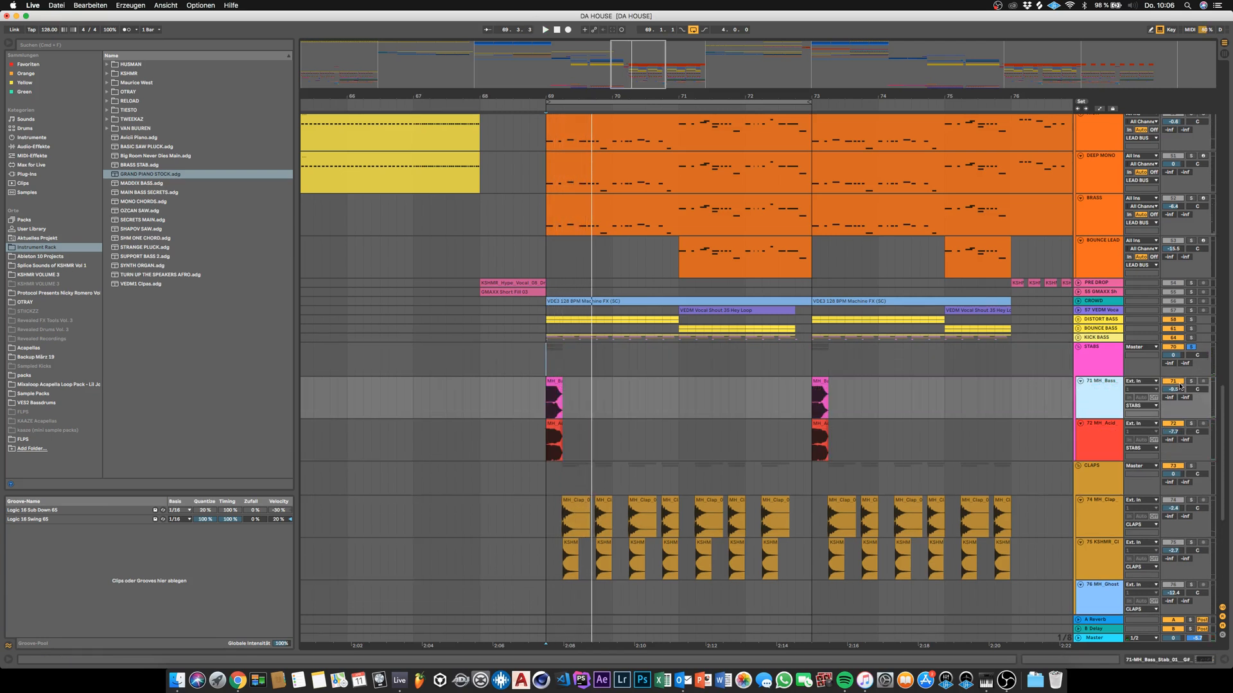
- Solo the 71 MH_Bass track, play its first stab clip at bar 69 and show its effects
left_click(1190, 383)
left_click(1106, 387)
left_click(551, 387)
key("space")
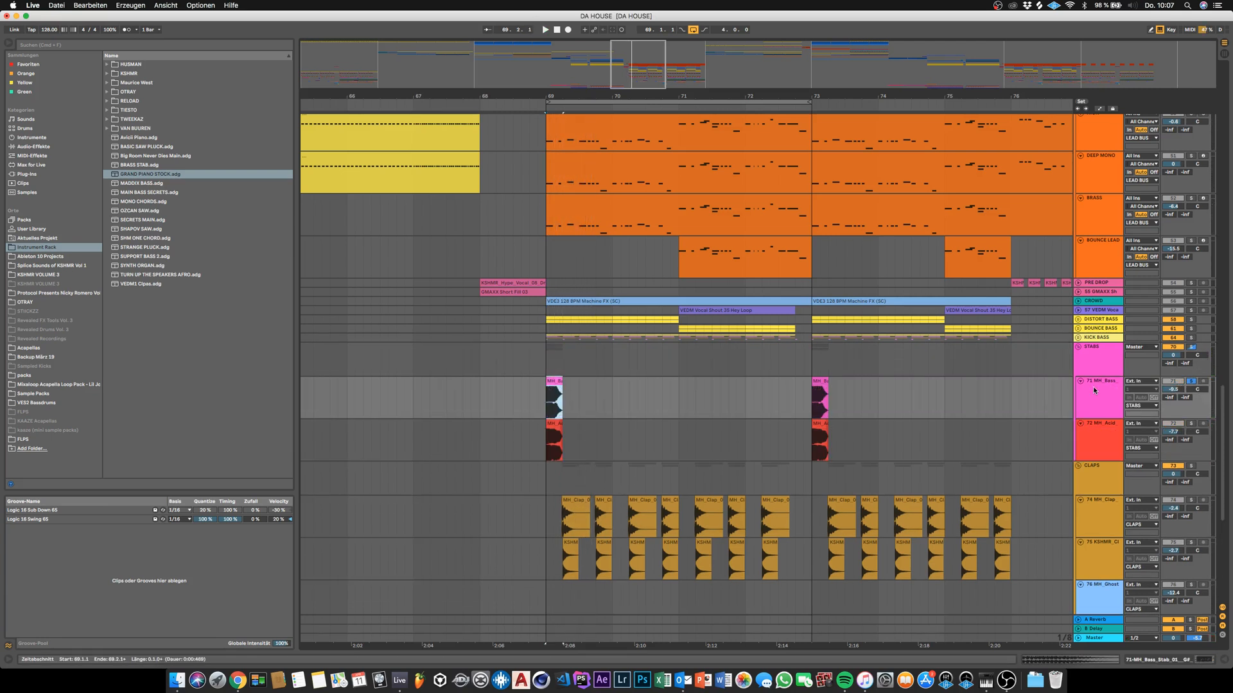
double_click(1112, 385)
key("space")
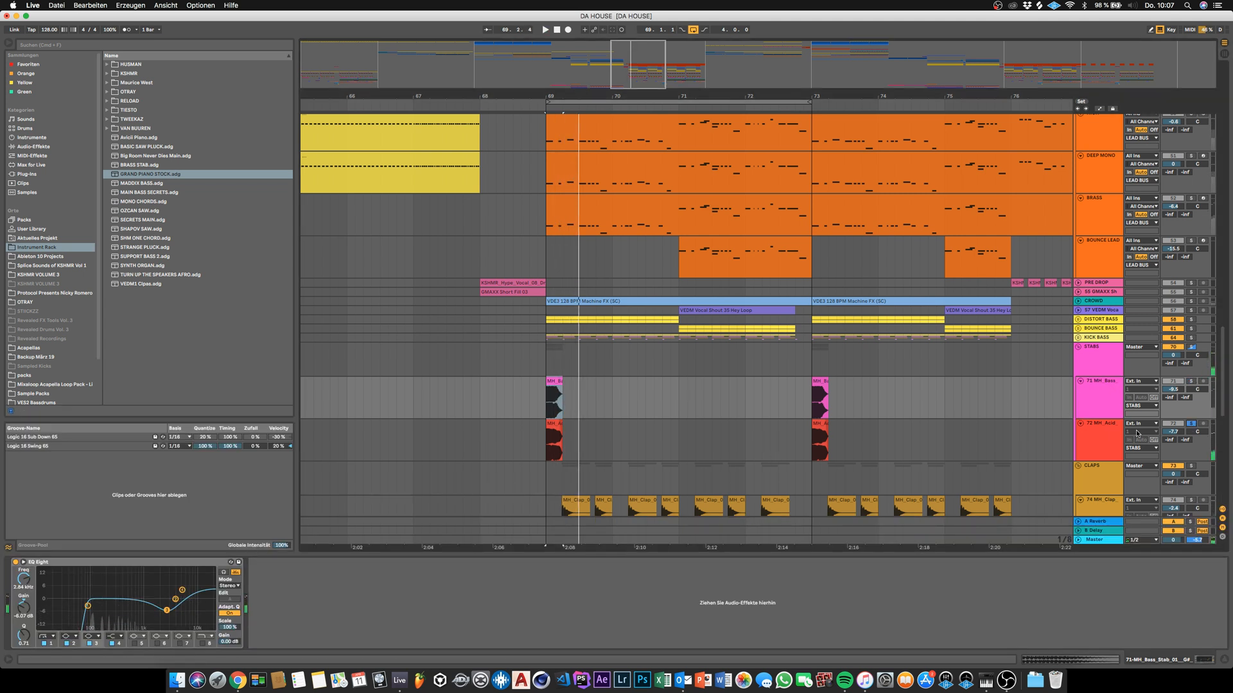
- Audition the 72 MH_Acid stab in solo, followed by the whole STABS group with its effects shown
left_click(1136, 434)
key("space")
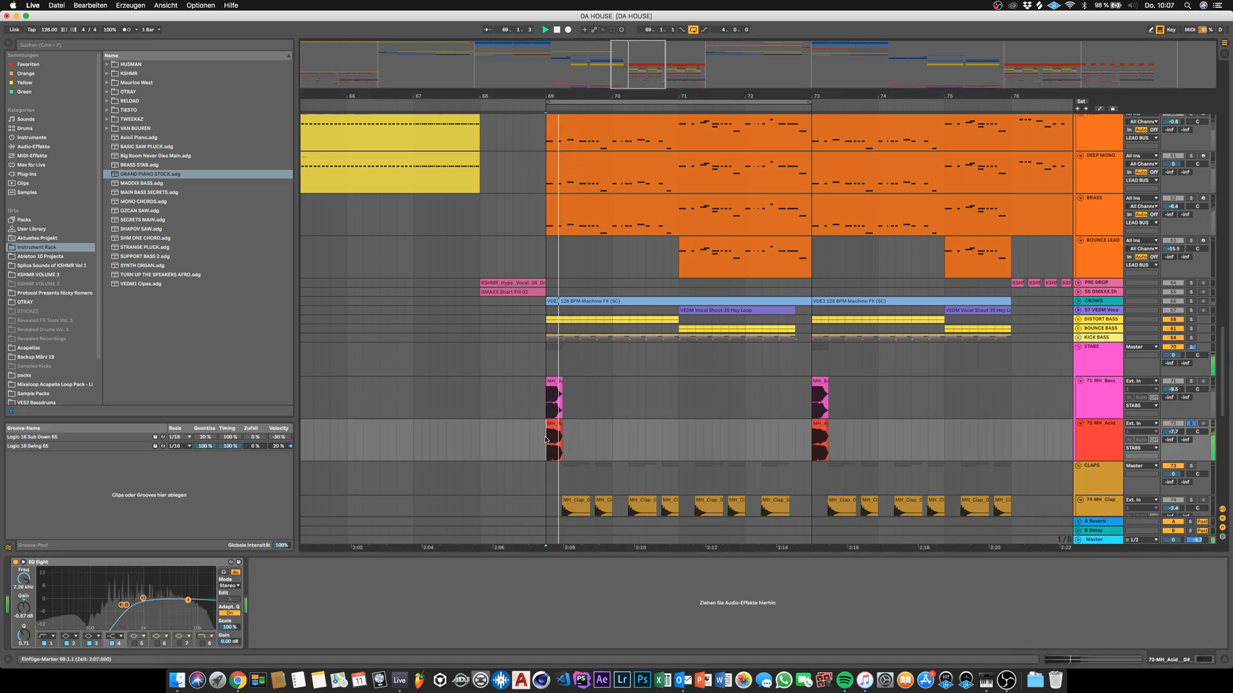
left_click(1101, 366)
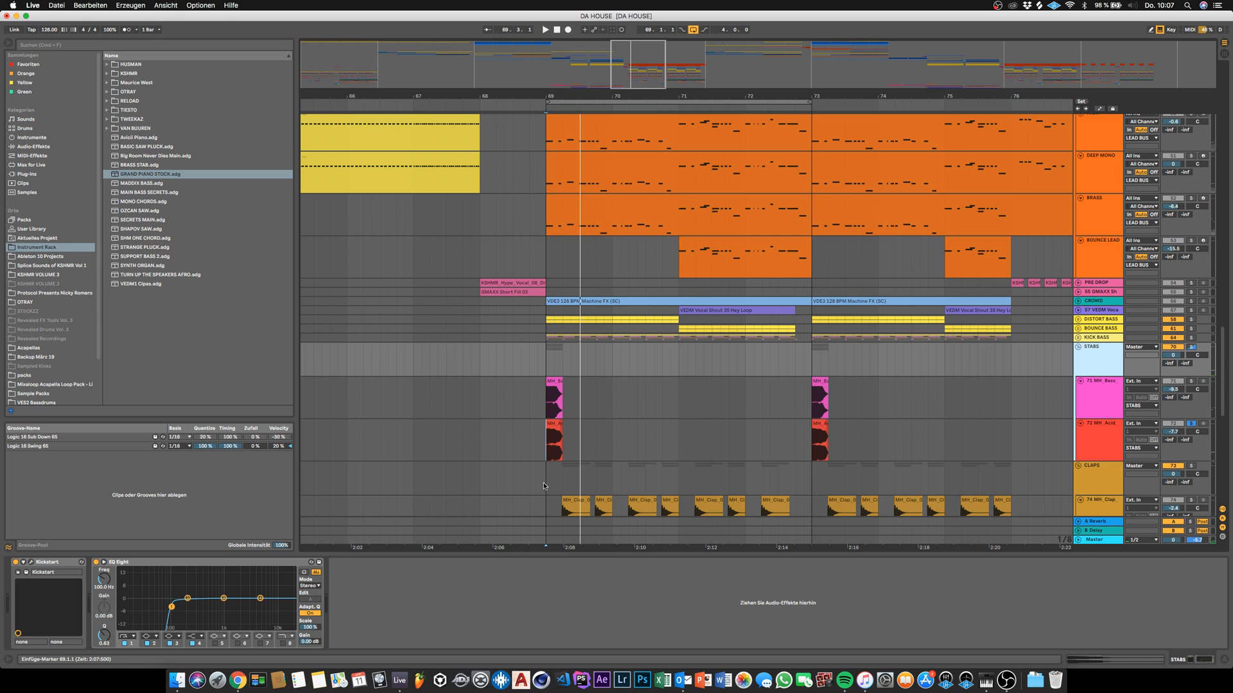
left_click(1191, 347)
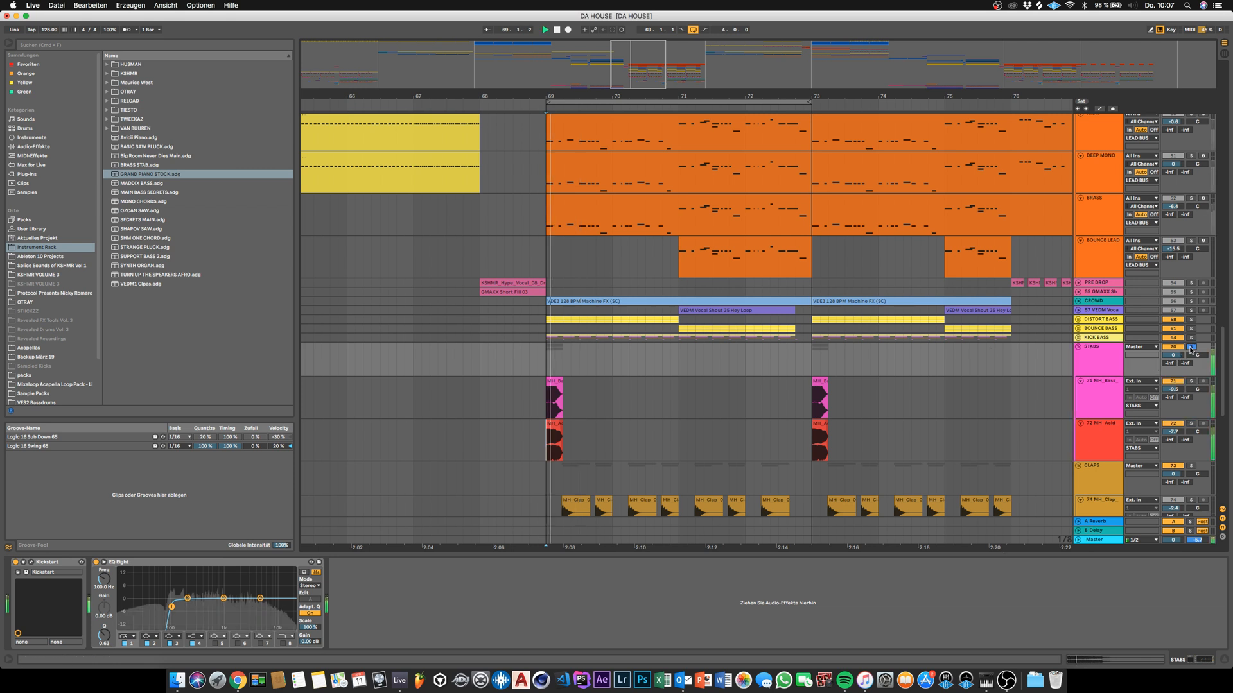
- Unfold the DISTORT BASS group, then solo LEAD BUS and play it from bar 68.3
left_click(1078, 320)
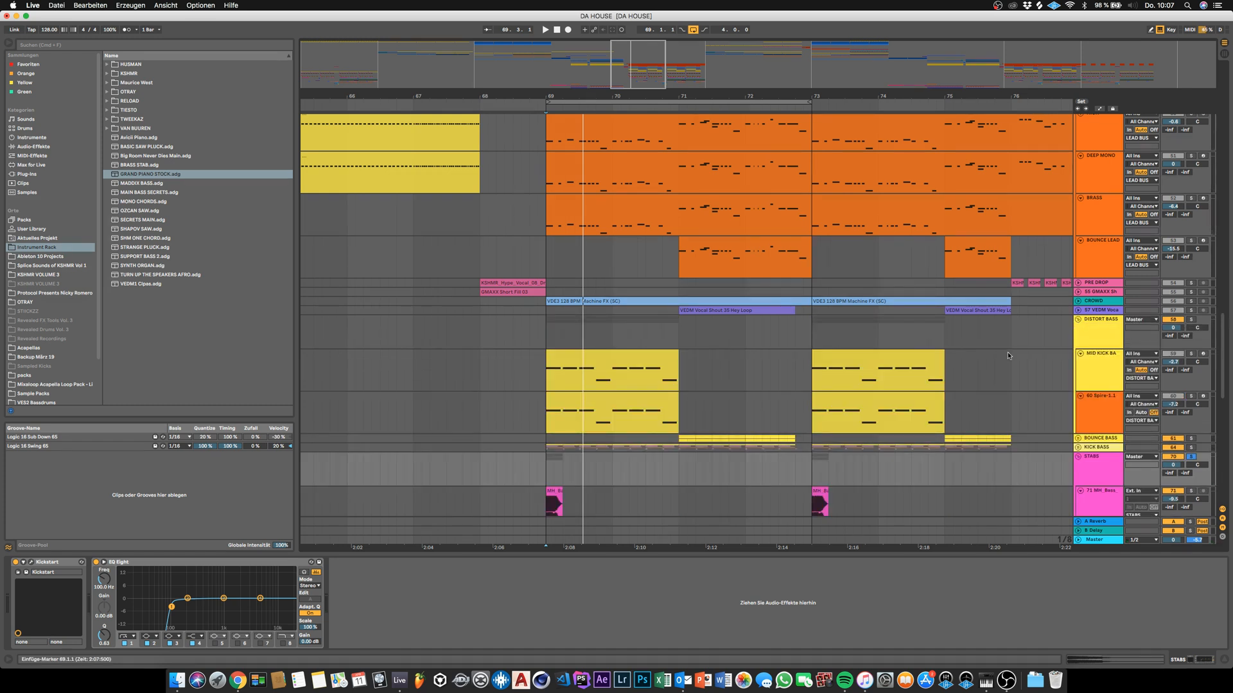
scroll(1014, 352, "up", 5)
left_click(1089, 172)
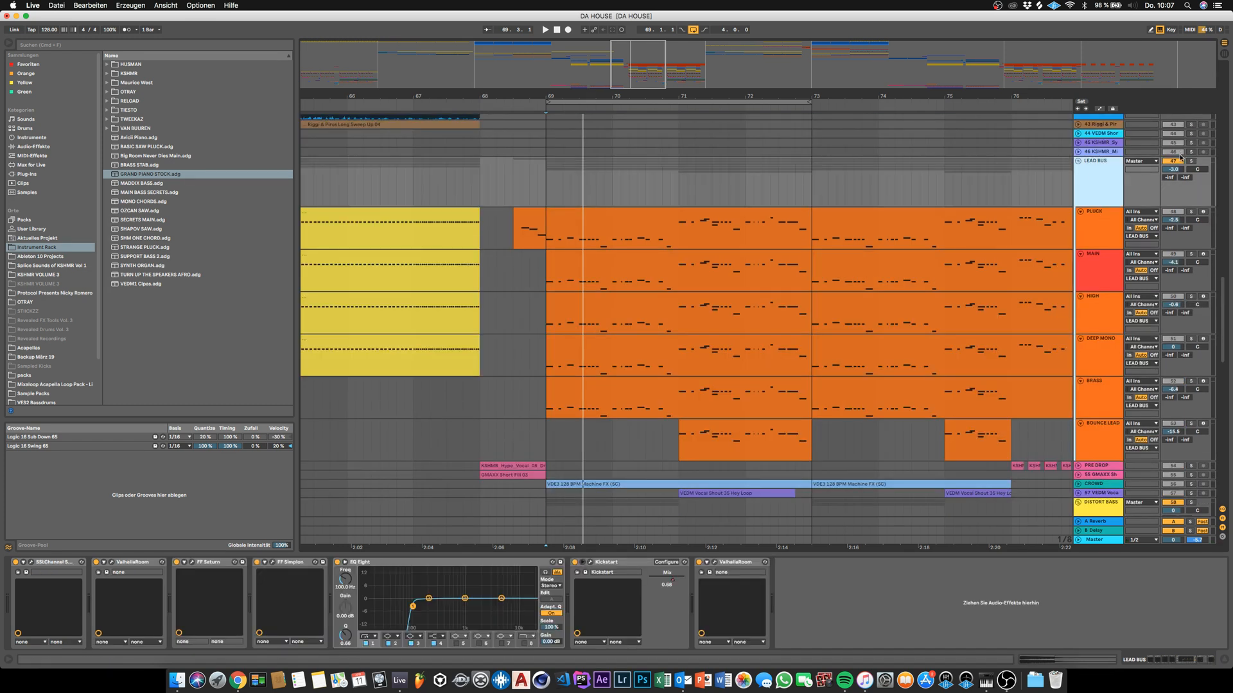
left_click(523, 187)
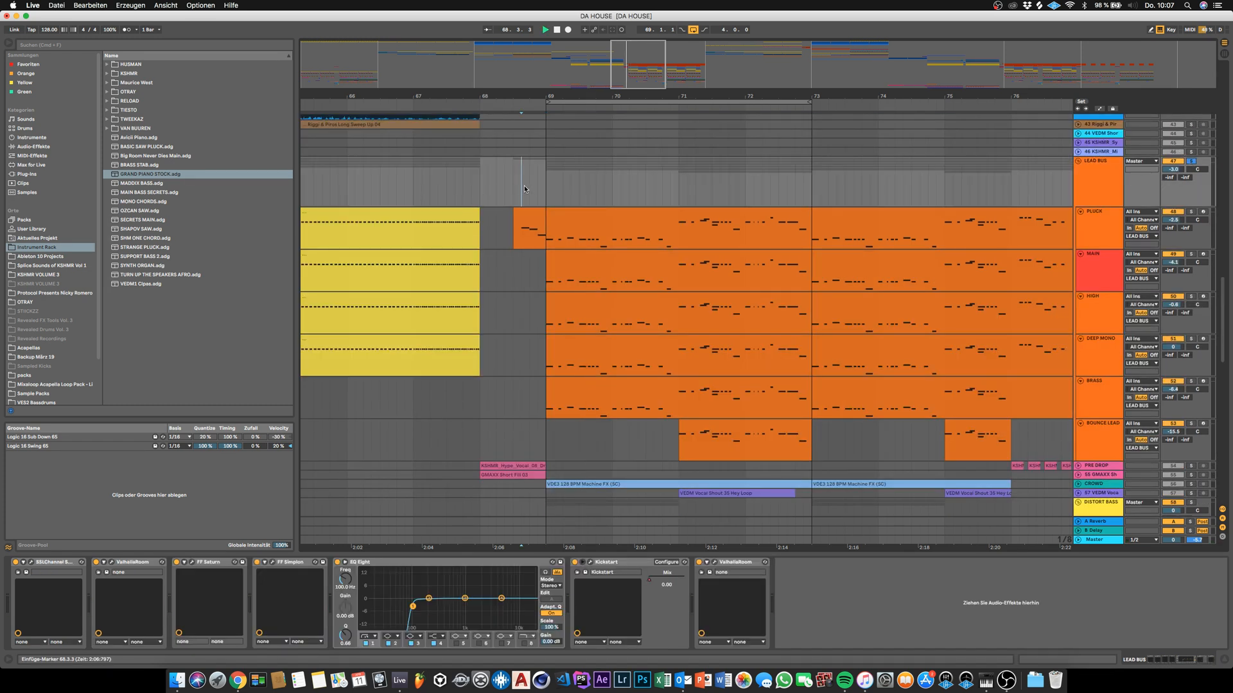
key("space")
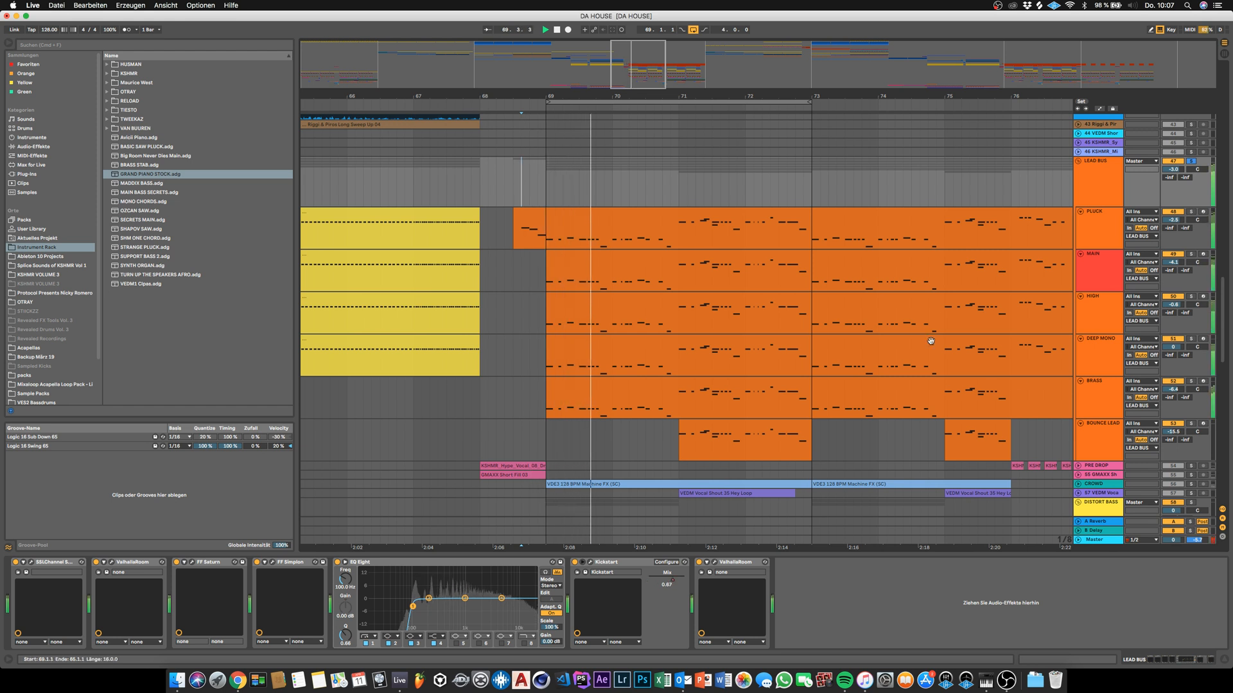
- Solo only the PLUCK track of the lead bus and play it from bar 68.3
scroll(937, 347, "down", 3)
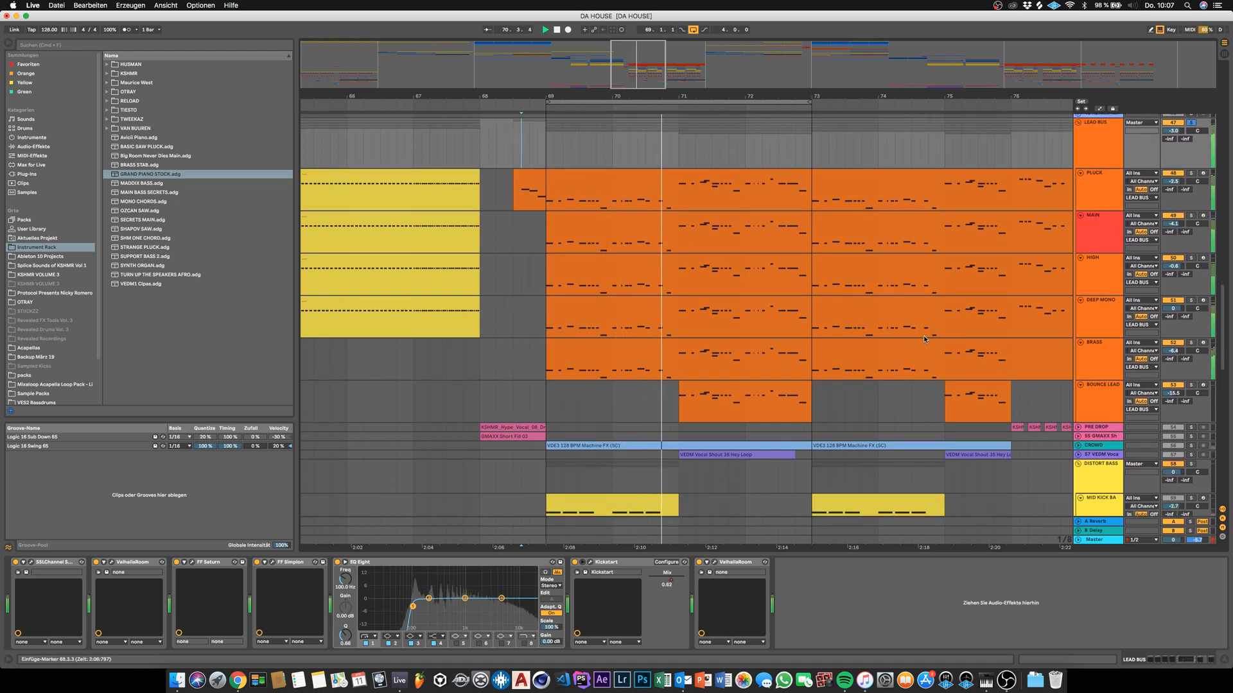
left_click(1183, 178)
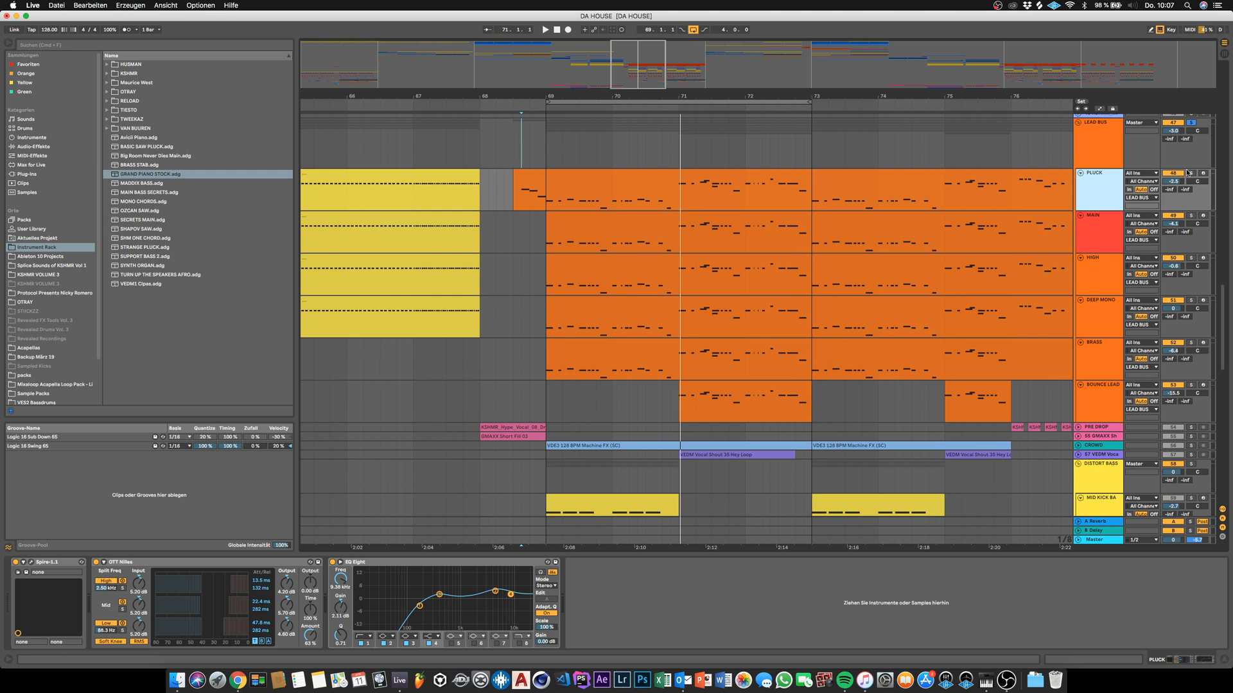
left_click(1190, 173)
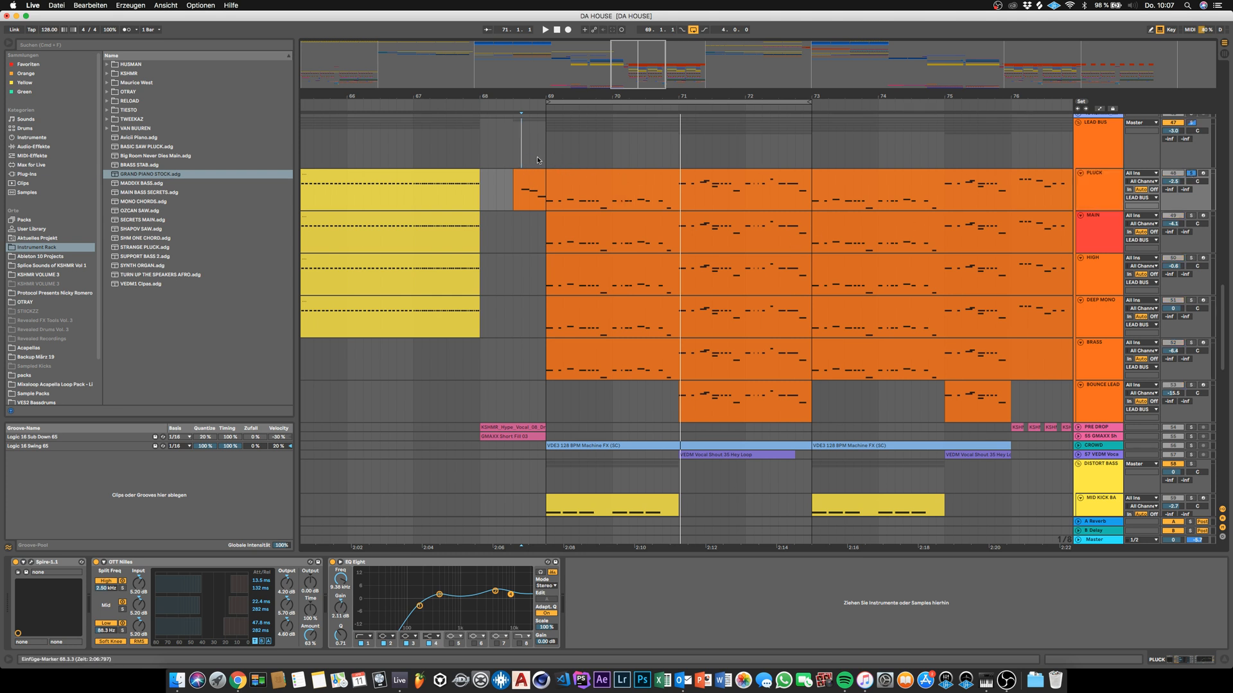
key("space")
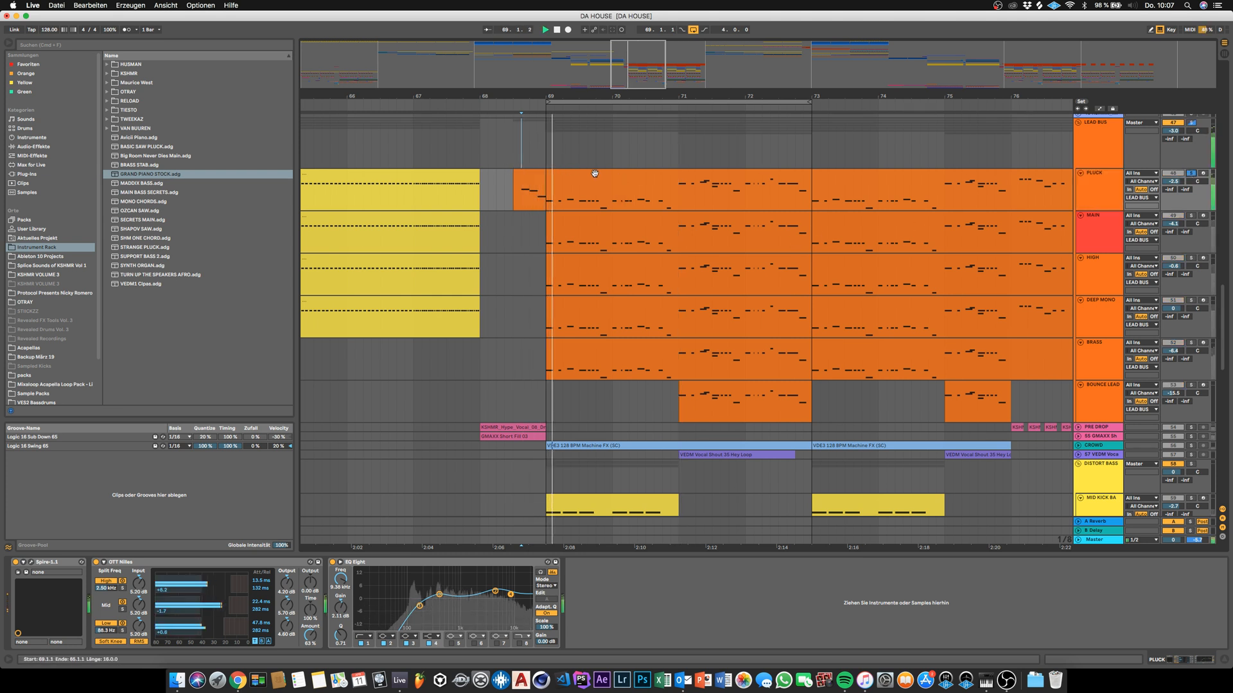
- Show the PLUCK track's devices, view its Spire synth window during playback and close it
left_click(1085, 191)
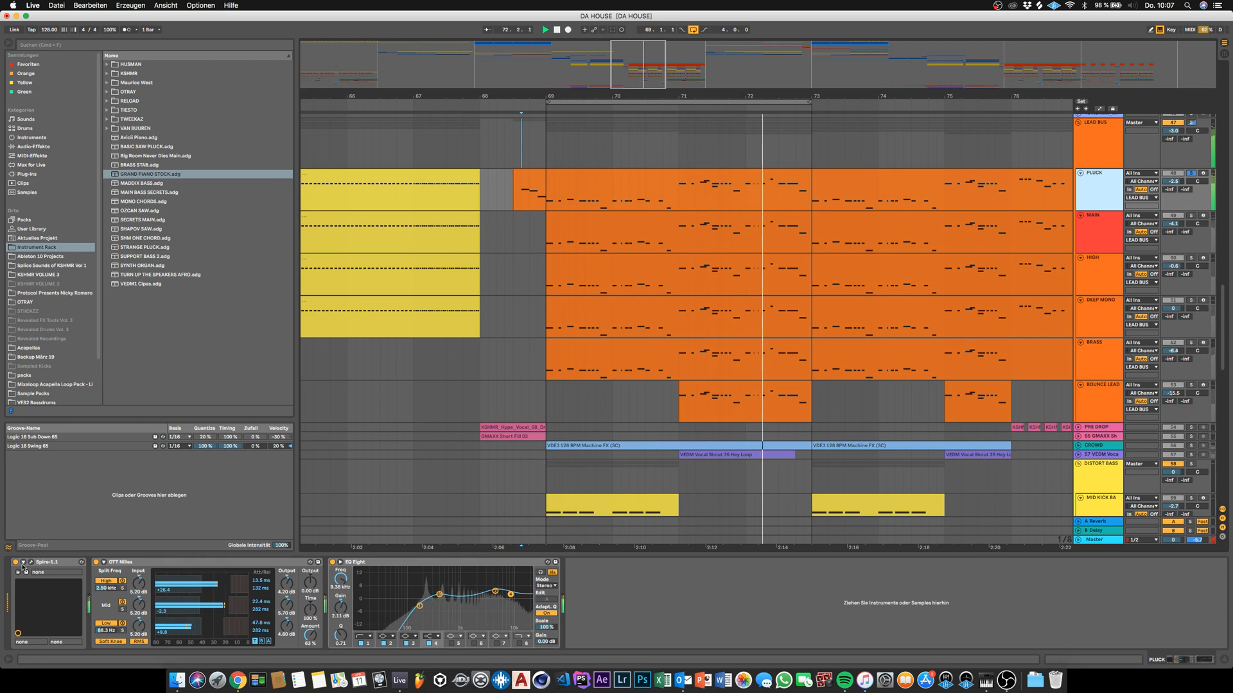
left_click(31, 562)
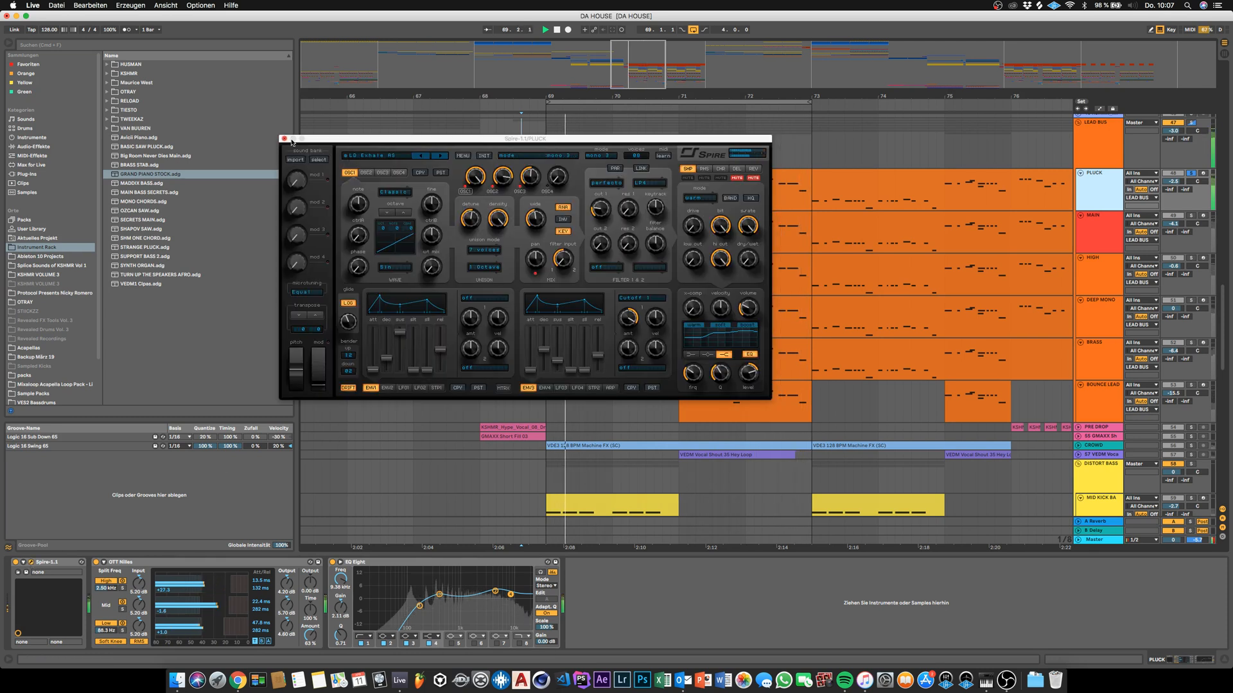
left_click(285, 139)
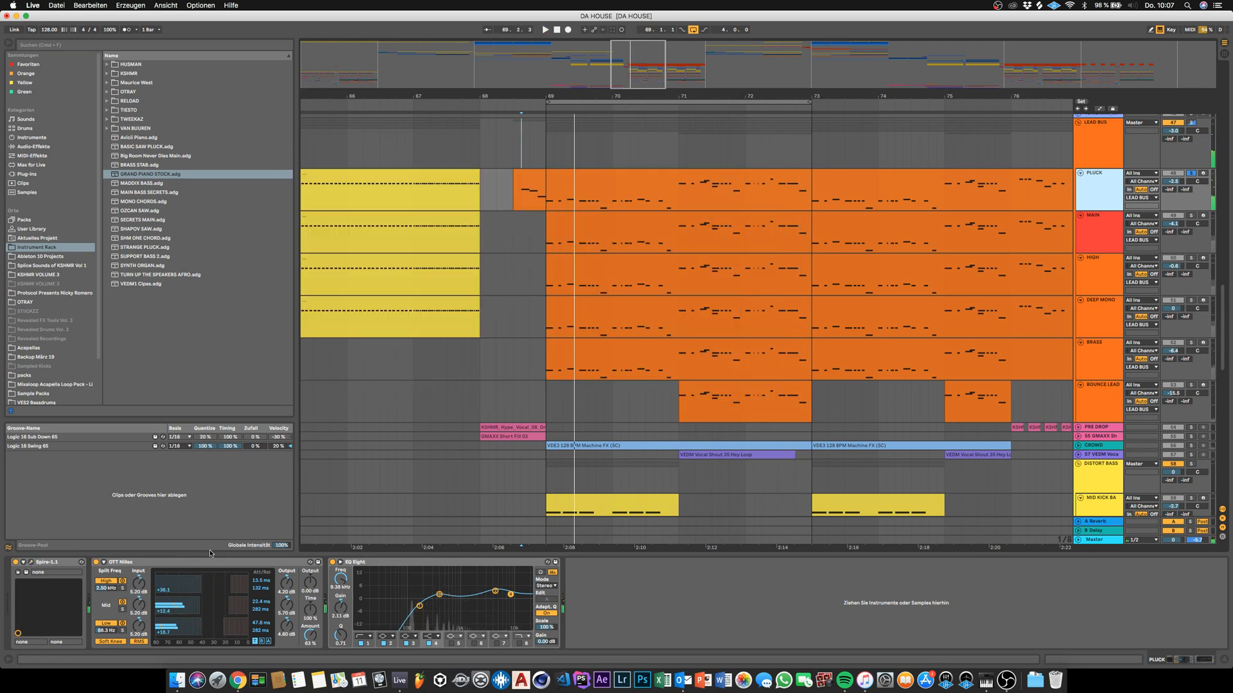
- Solo only the MAIN lead track, play it from bar 69 and show its devices
left_click(1191, 217)
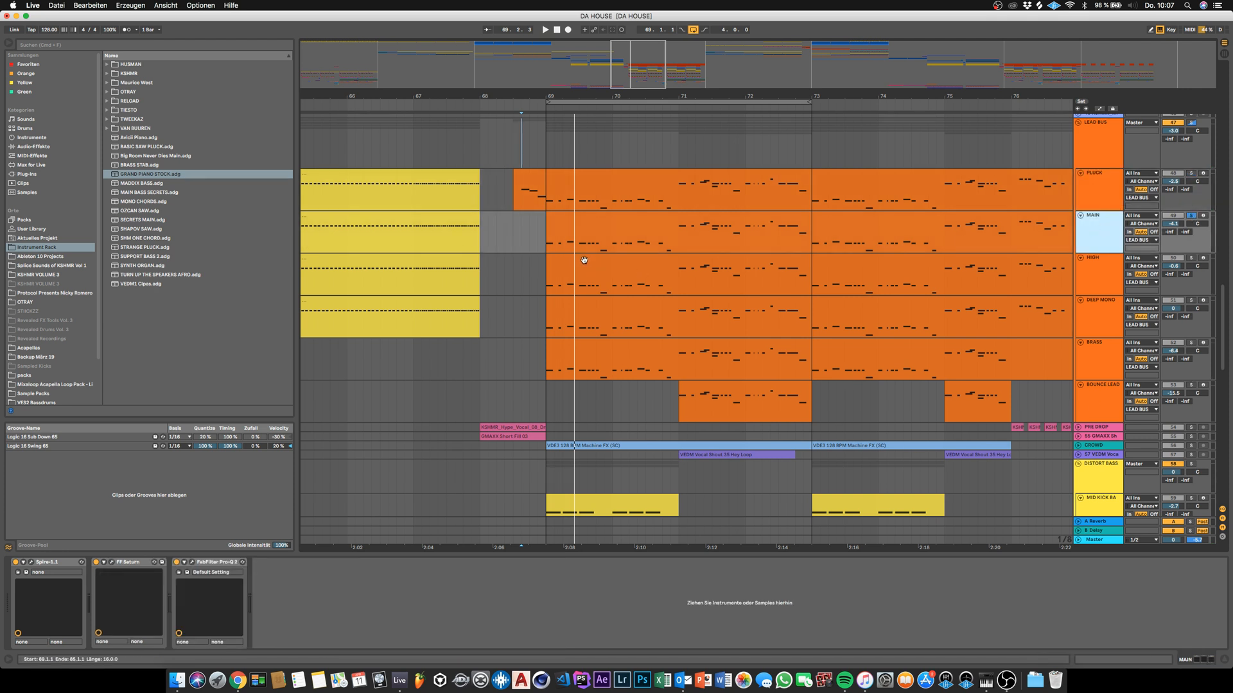
left_click(543, 248)
key("space")
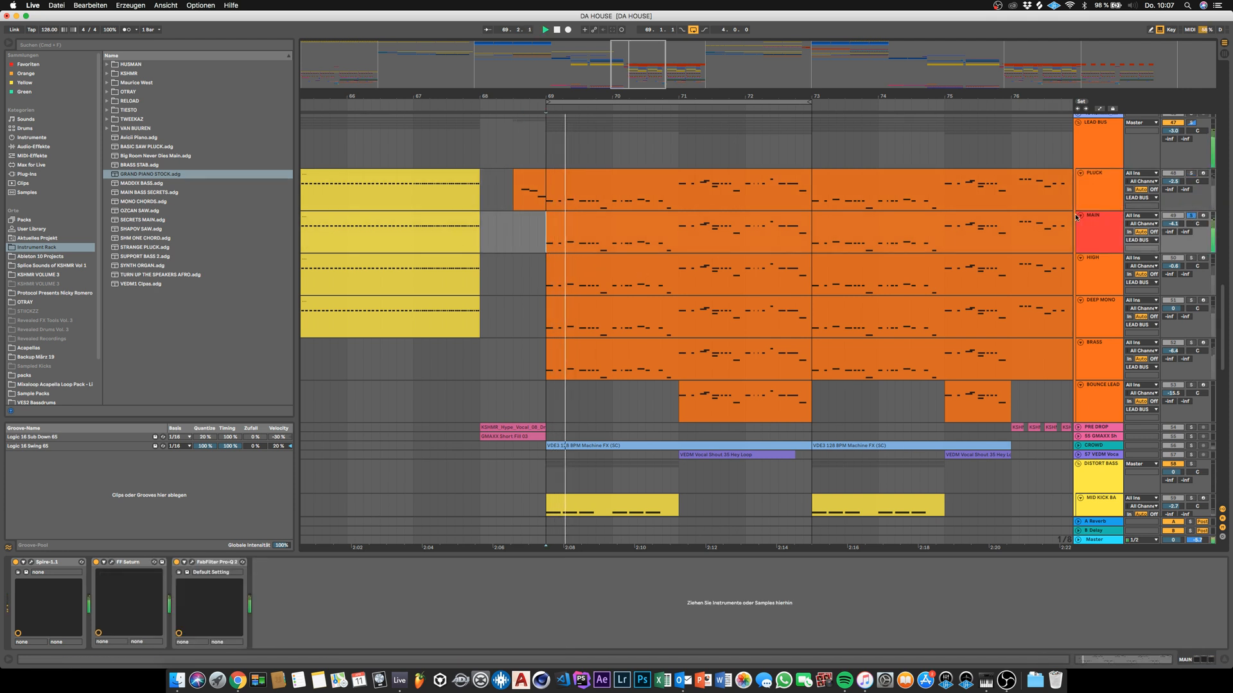
left_click(1099, 224)
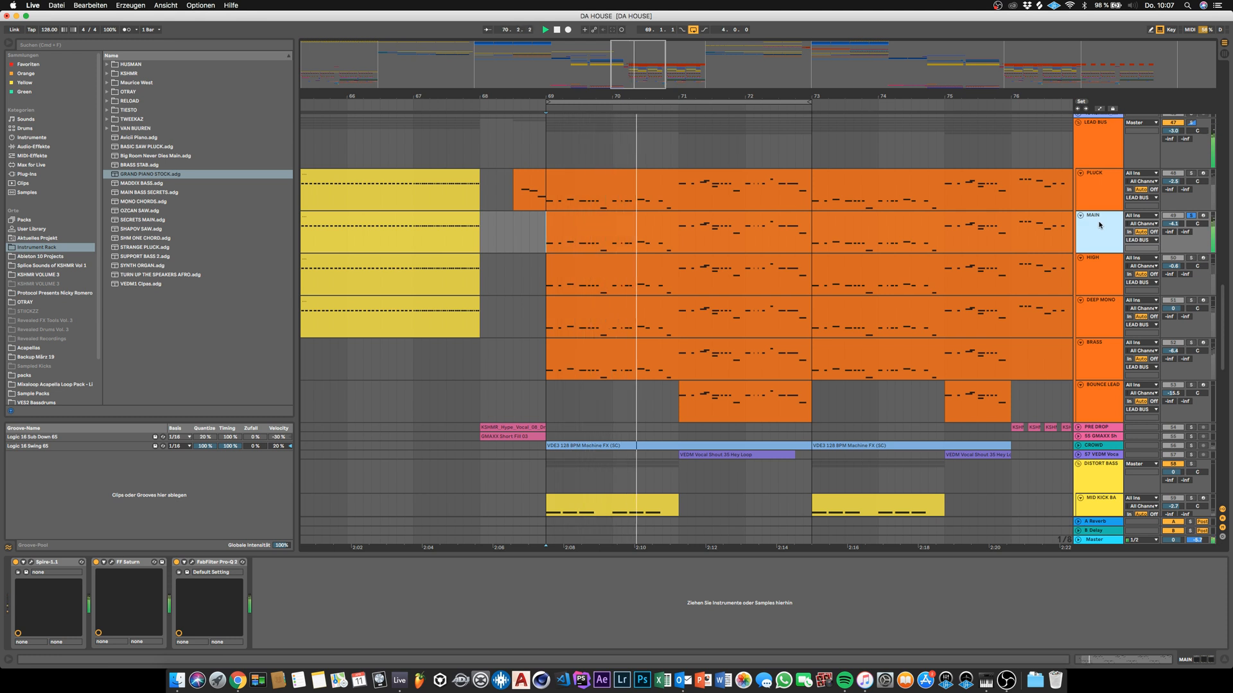
- Show the HIGH lead track's devices, solo only that track and play it from bar 69
left_click(1083, 289)
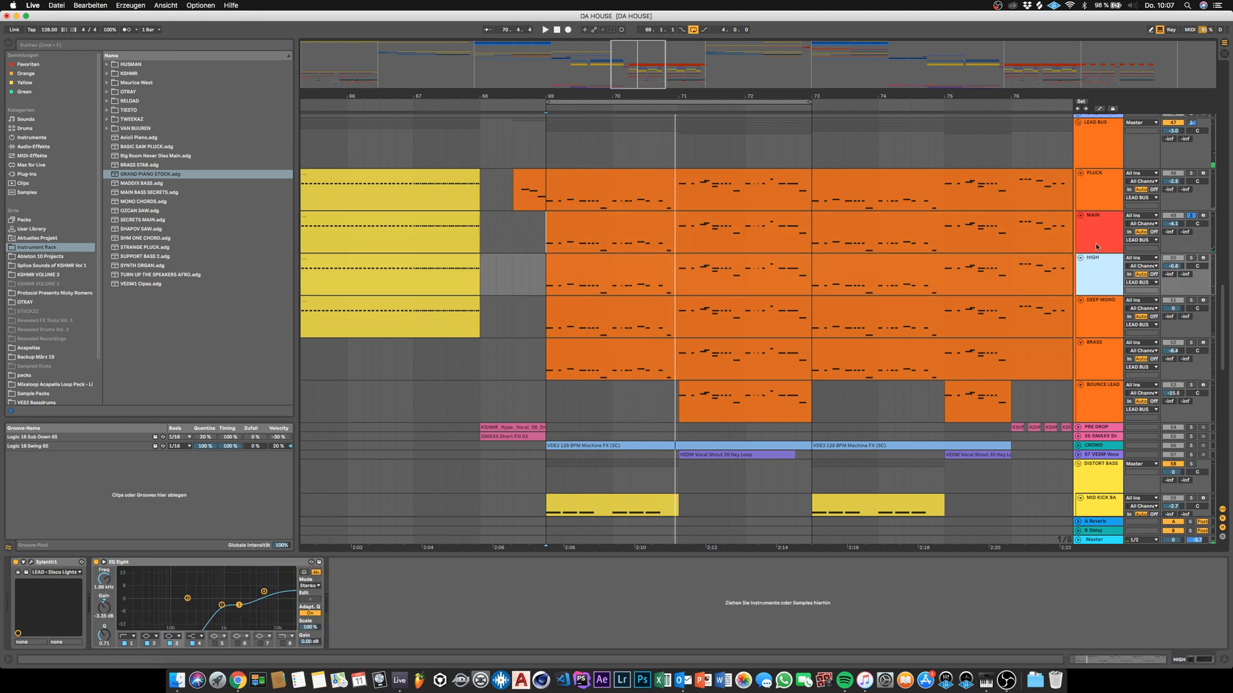
left_click(1183, 258)
left_click(1191, 259)
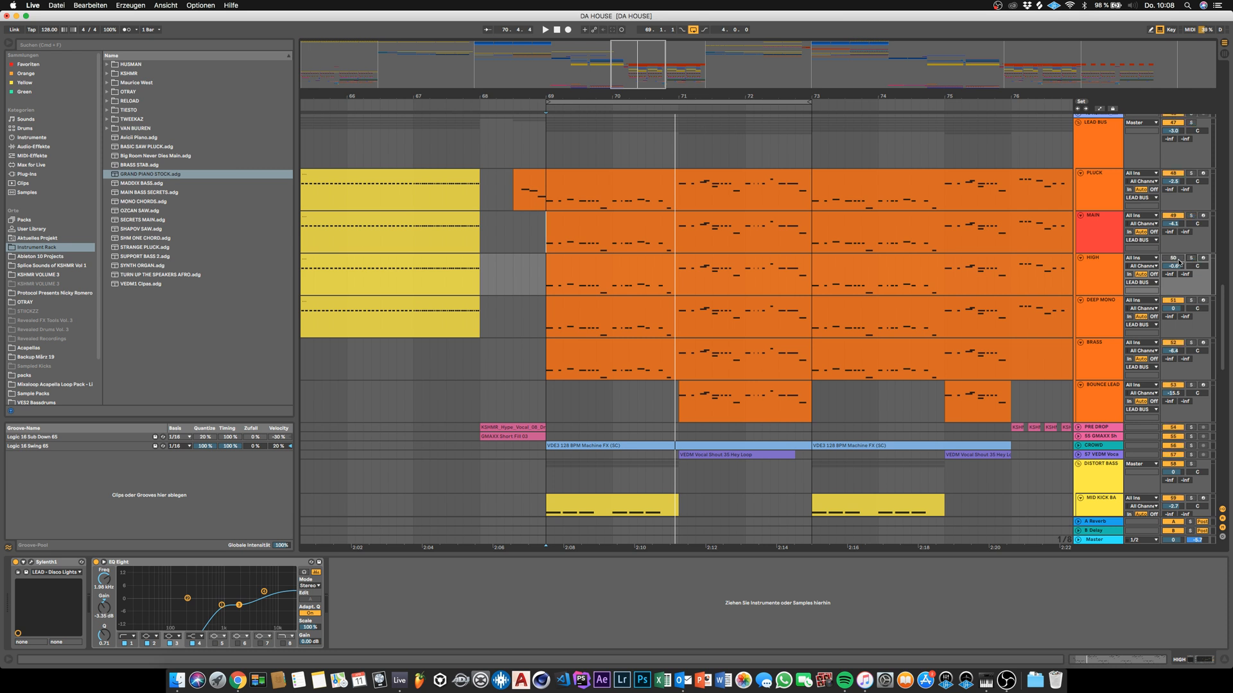
left_click(1107, 275)
left_click(1191, 259)
left_click(1101, 276)
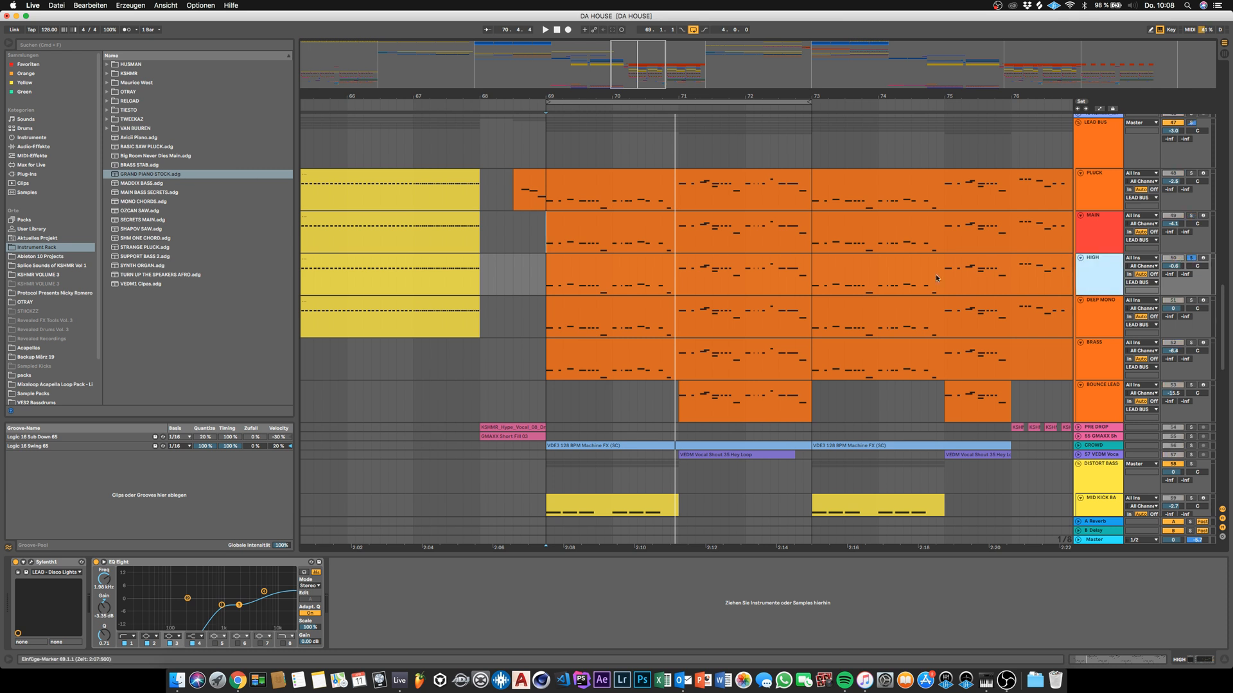
left_click(547, 288)
key("space")
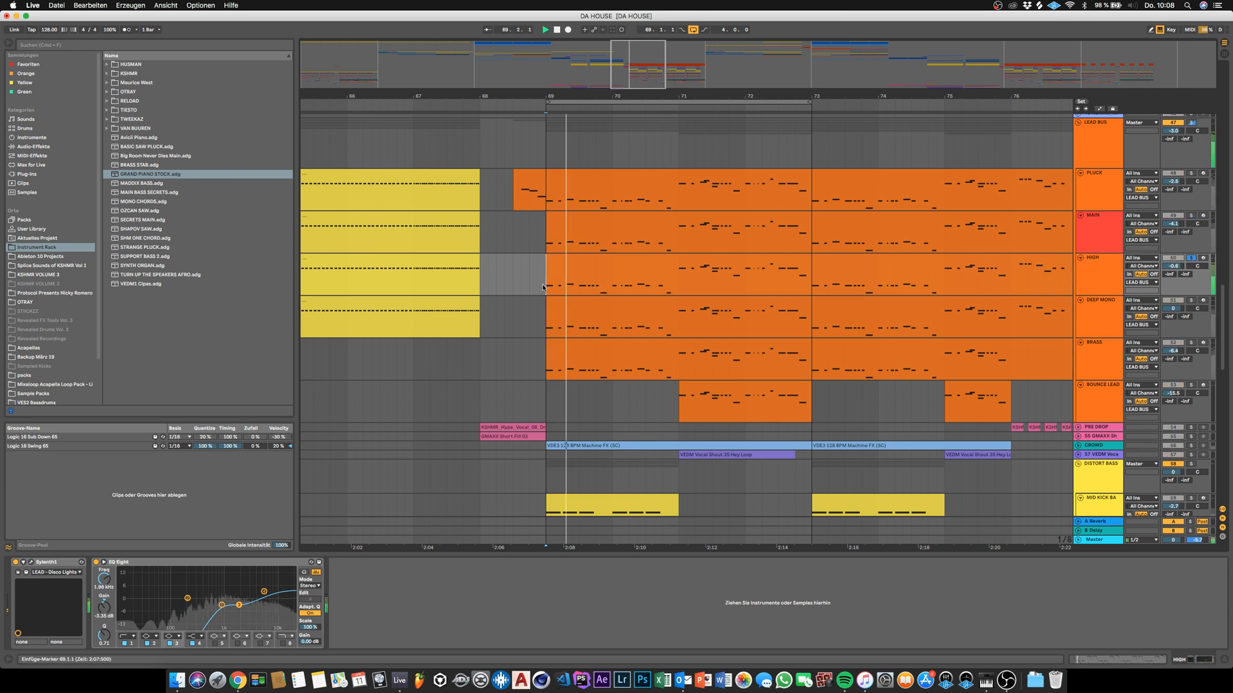
left_click(1171, 264)
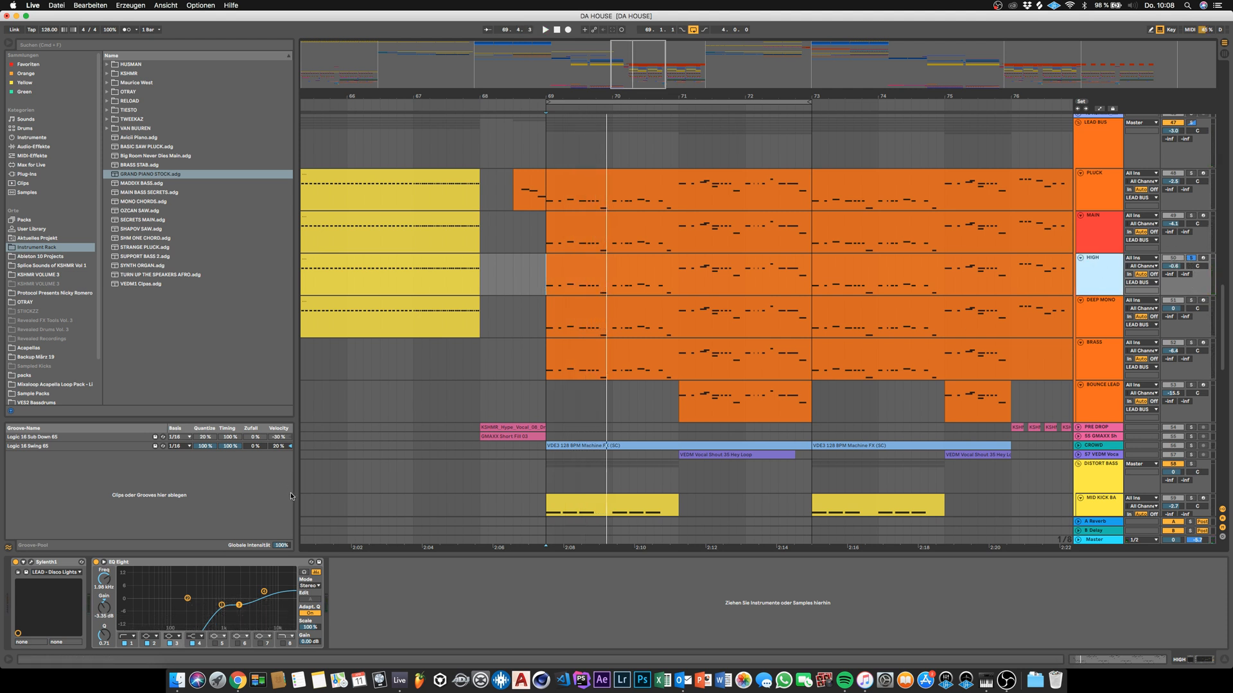
- Play only the DEEP MONO track from bar 69 and view its FabFilter Pro-Q 2 window while toggling the equalizer's bypass
left_click(1191, 301)
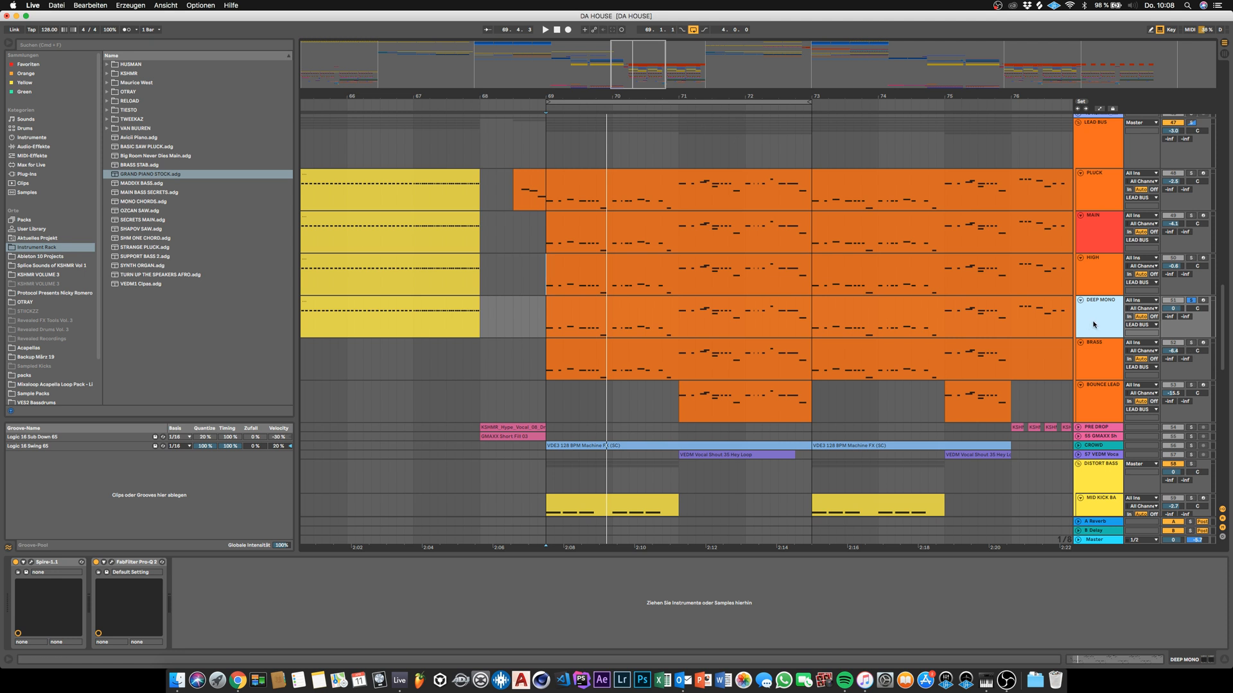
key("space")
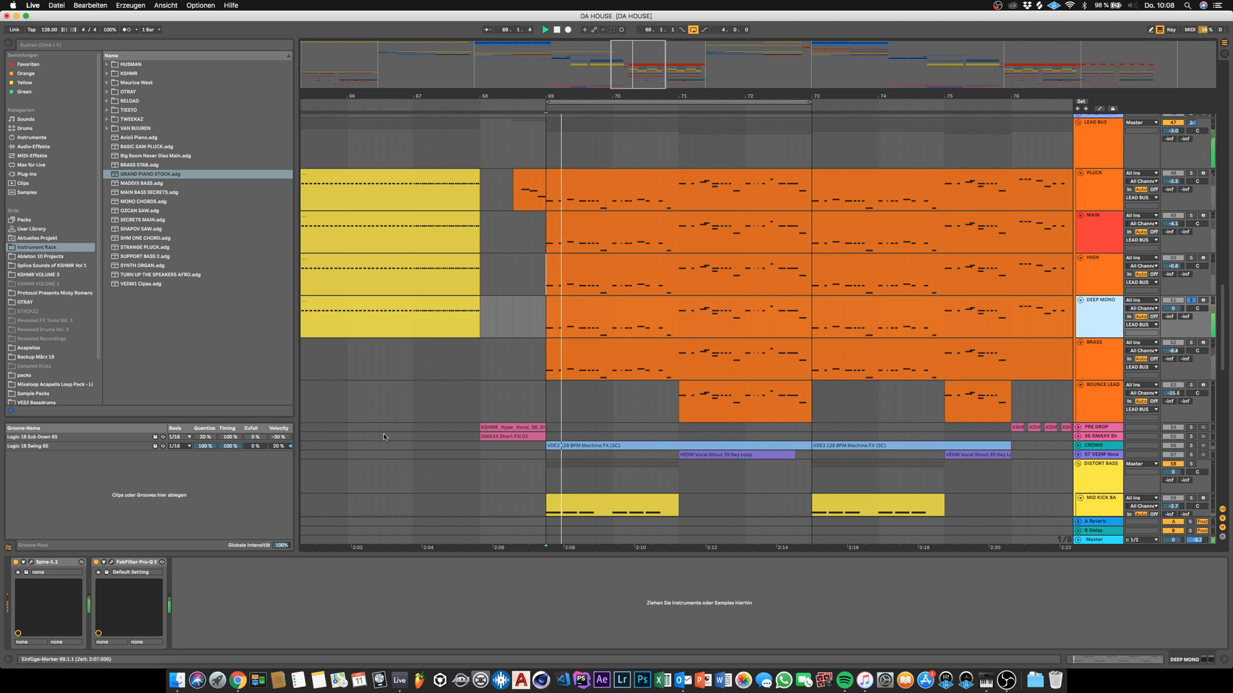
left_click(106, 562)
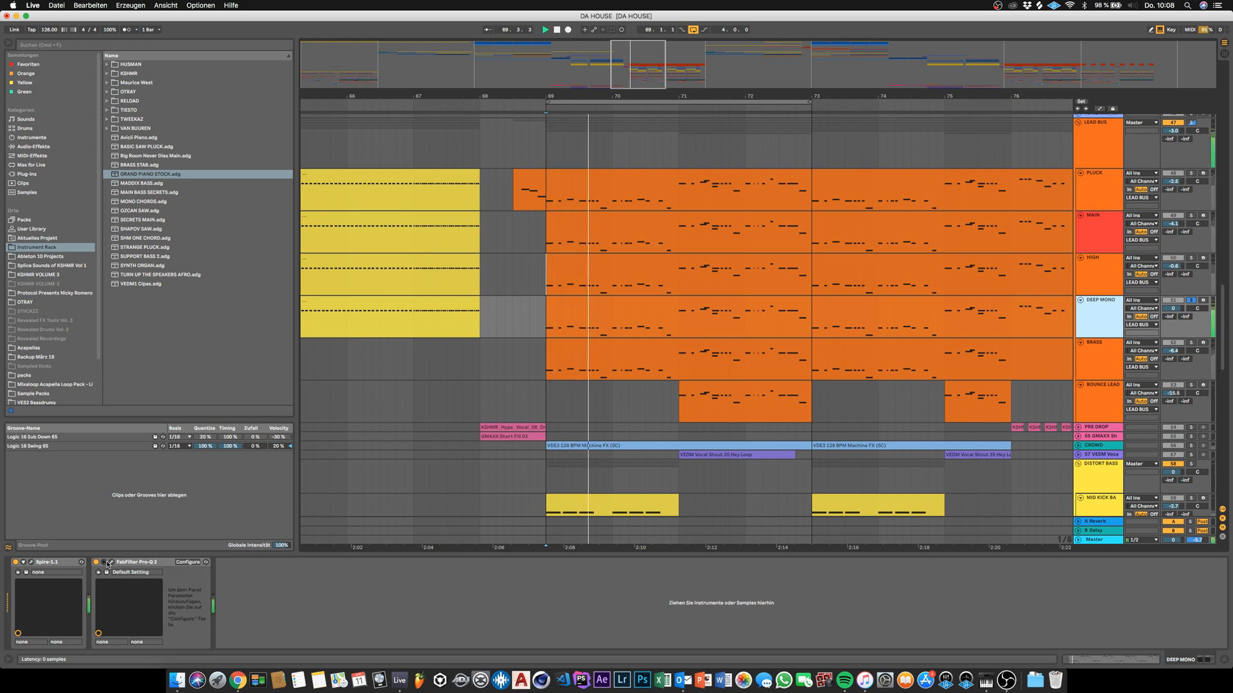
left_click(111, 562)
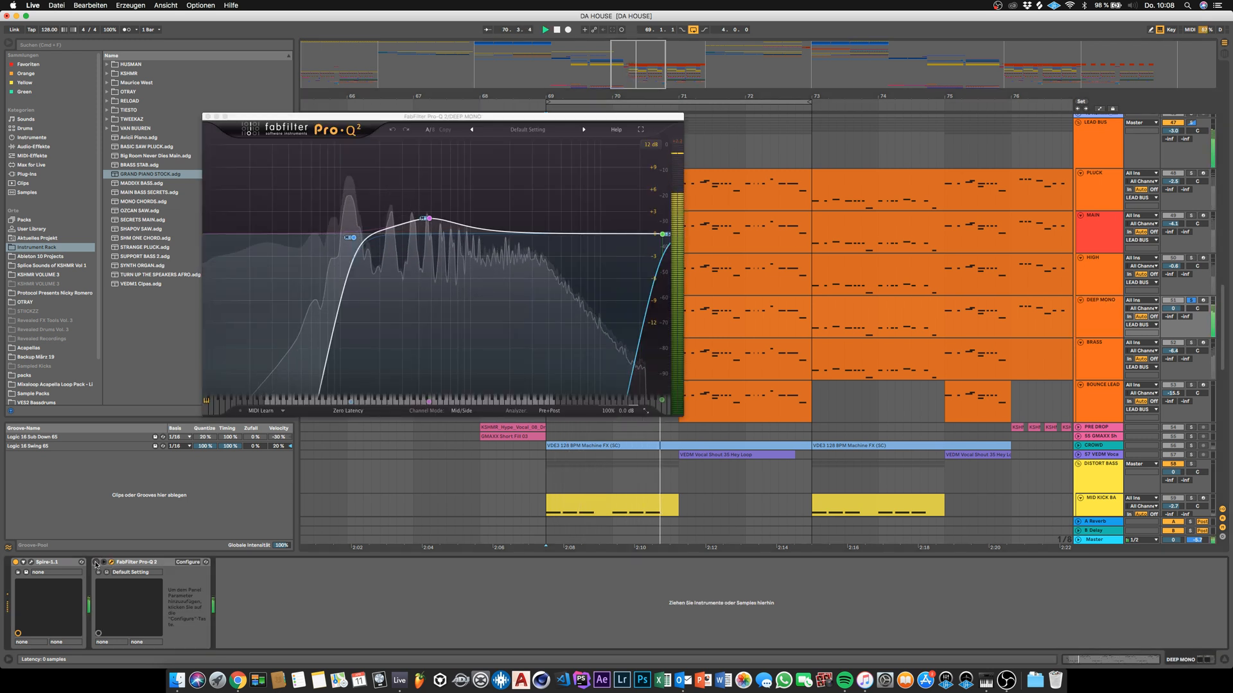
left_click(96, 563)
key("space")
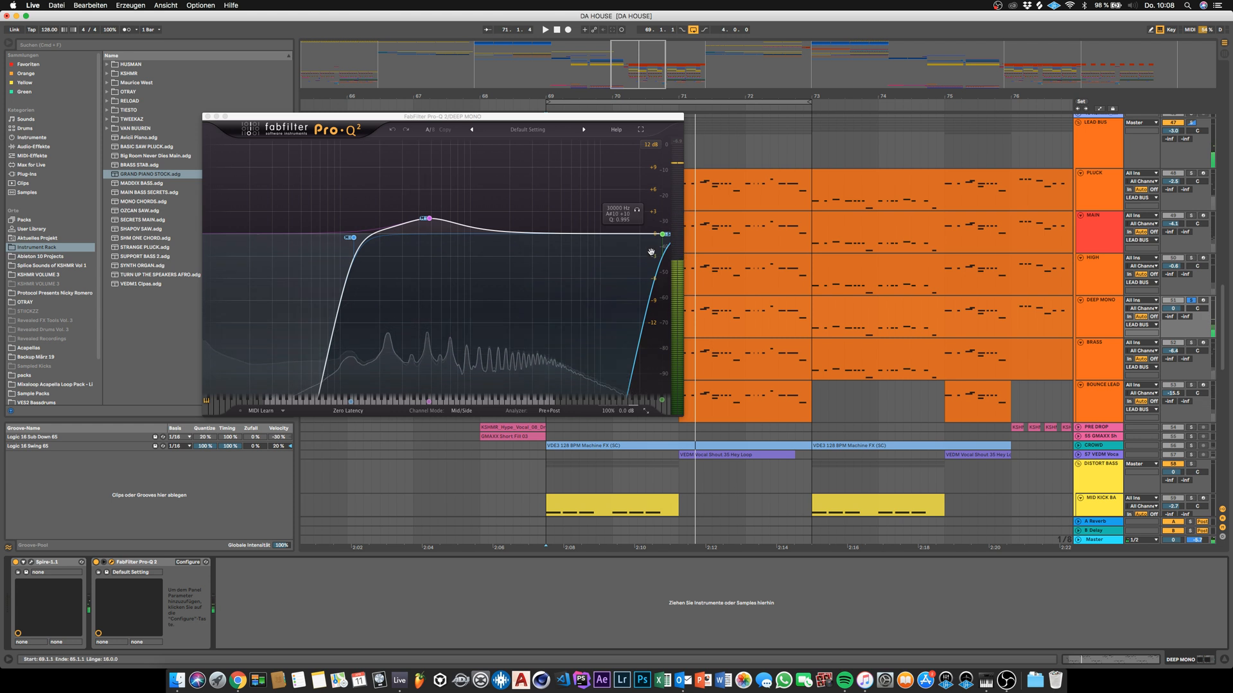
left_click(207, 116)
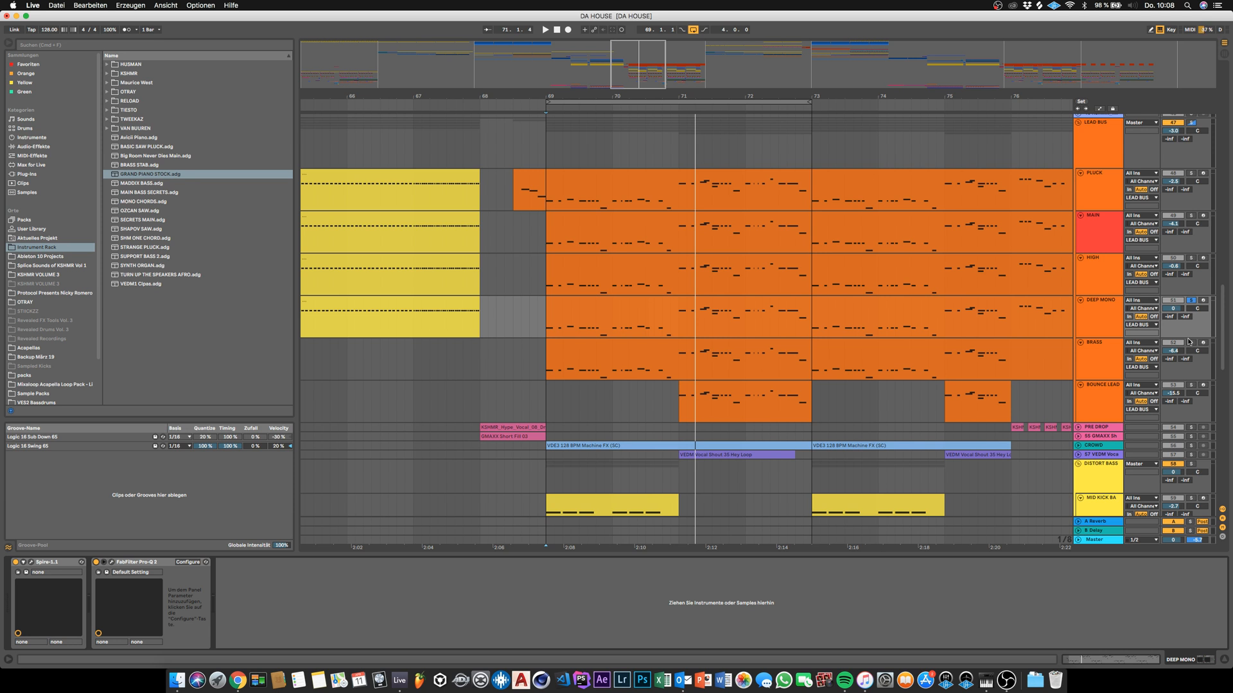
- Solo only the BRASS lead track, show its devices and play it from bar 69
left_click(1190, 344)
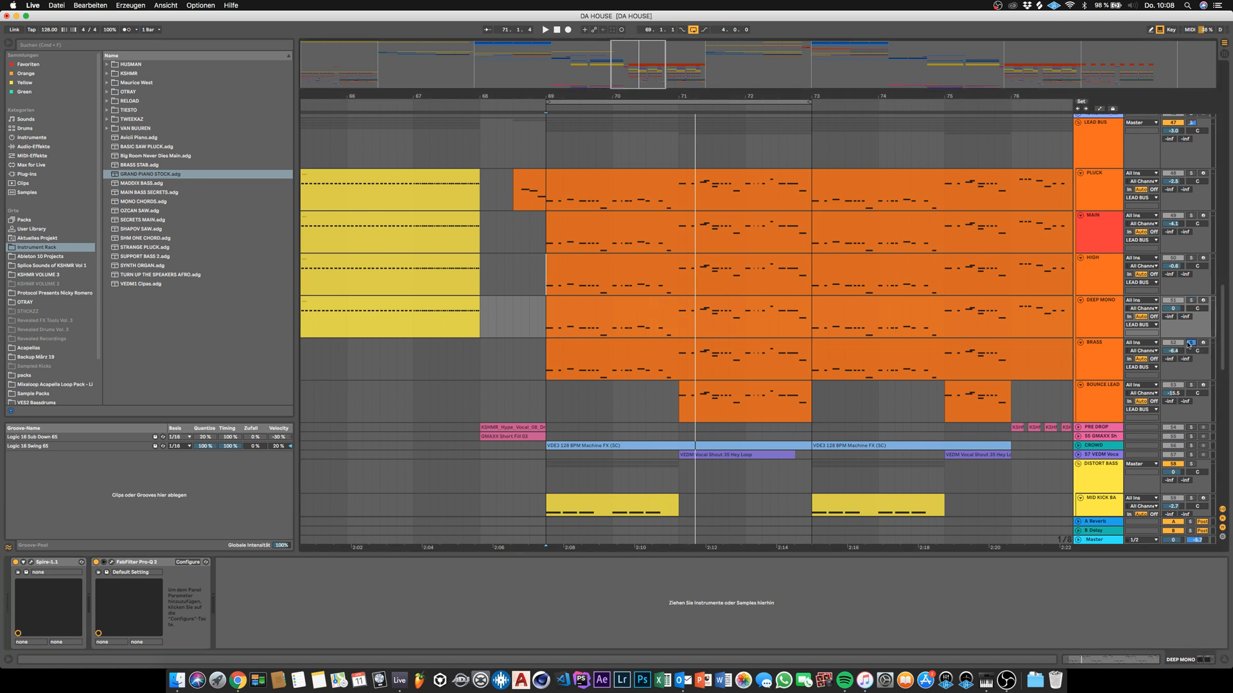
left_click(1095, 362)
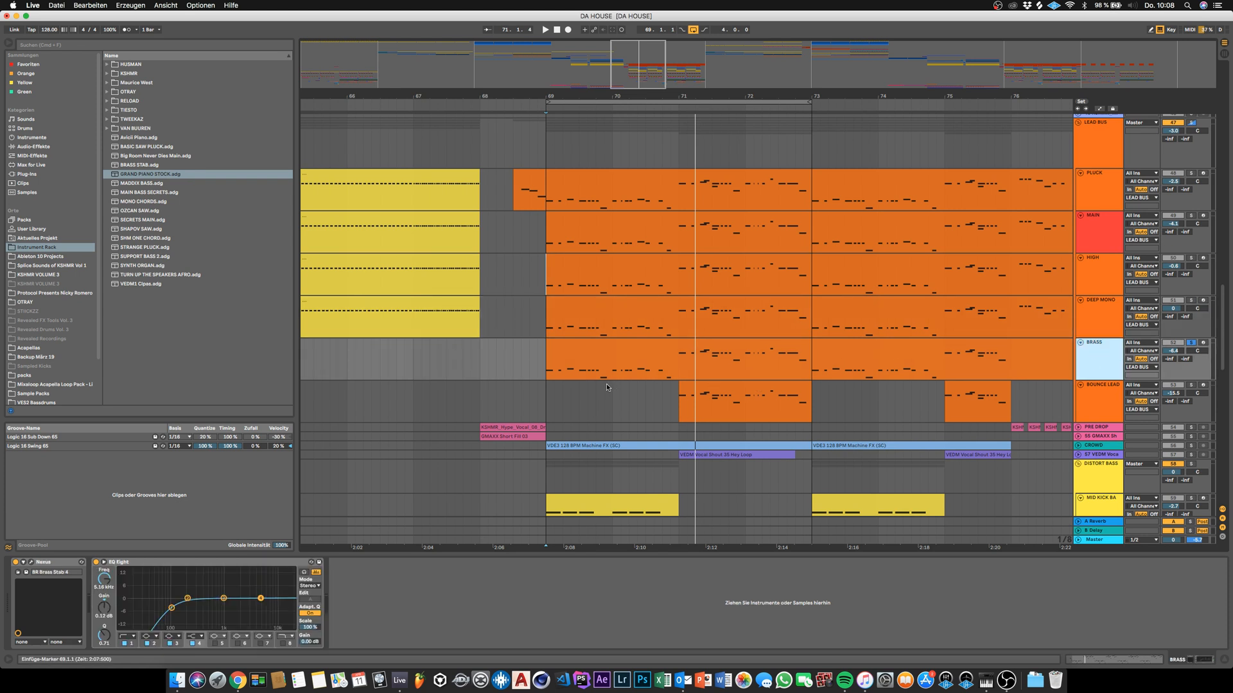
left_click(546, 355)
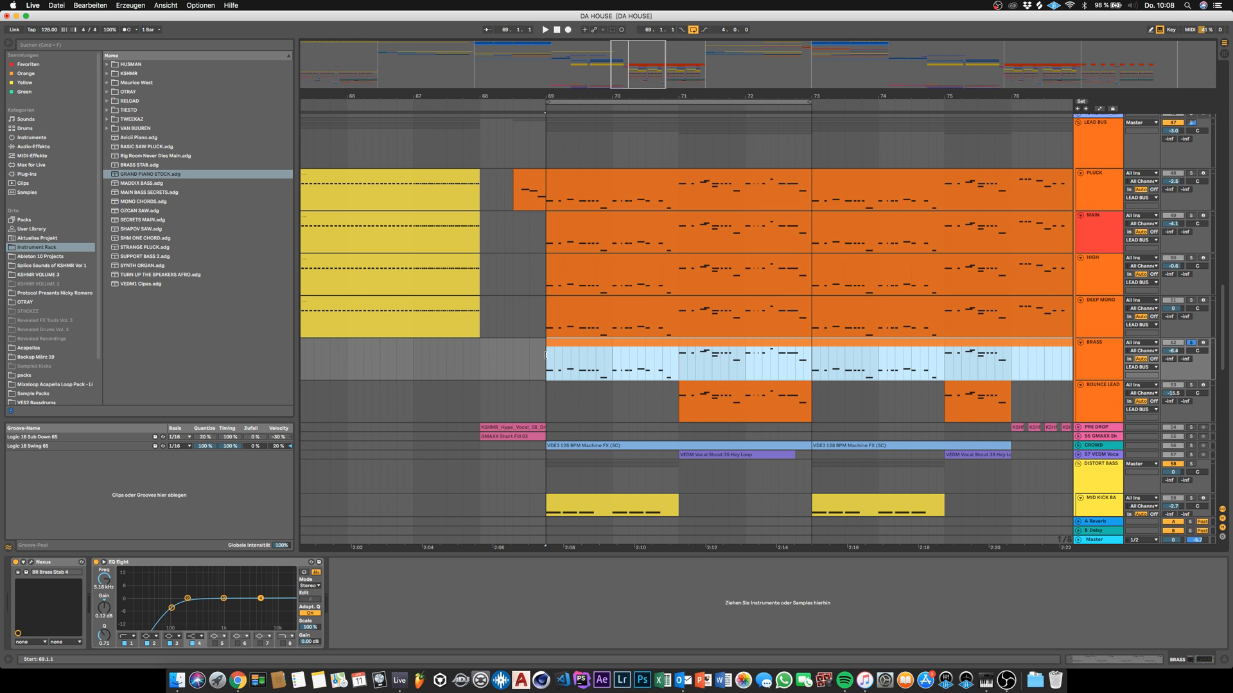
key("space")
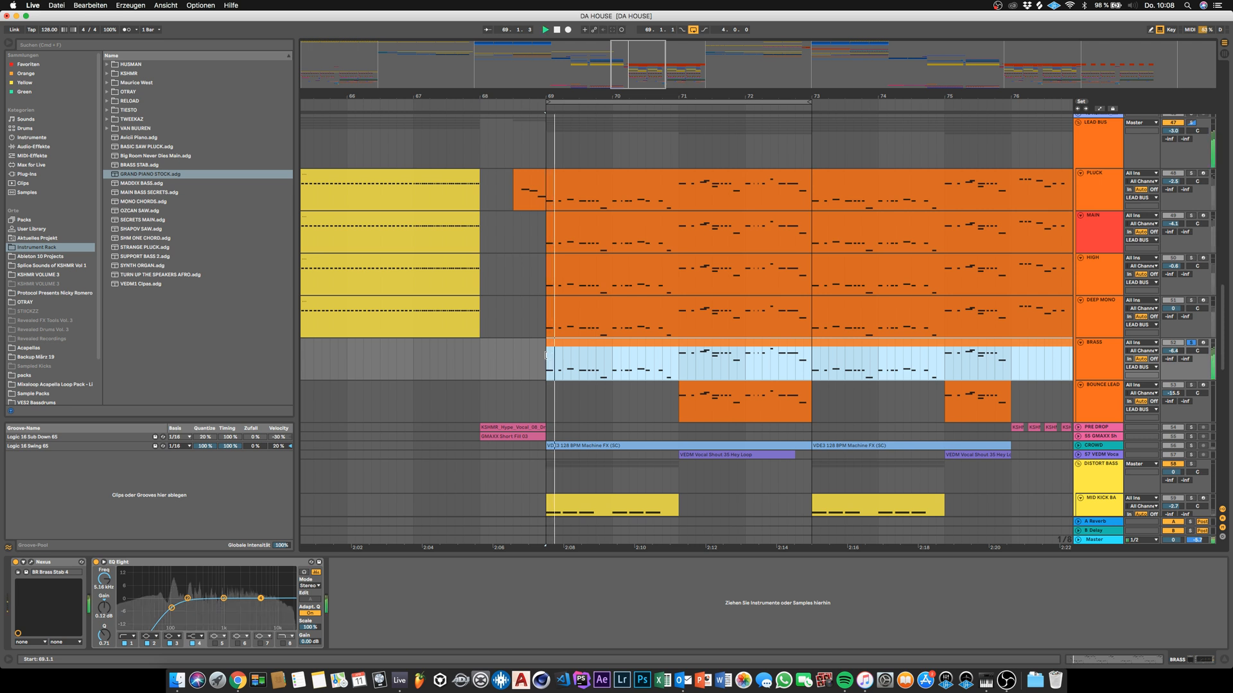
key("space")
- Solo the lead layers from PLUCK through BRASS together and play them from bar 69
left_click(543, 311)
left_click(547, 312)
left_click(1191, 174)
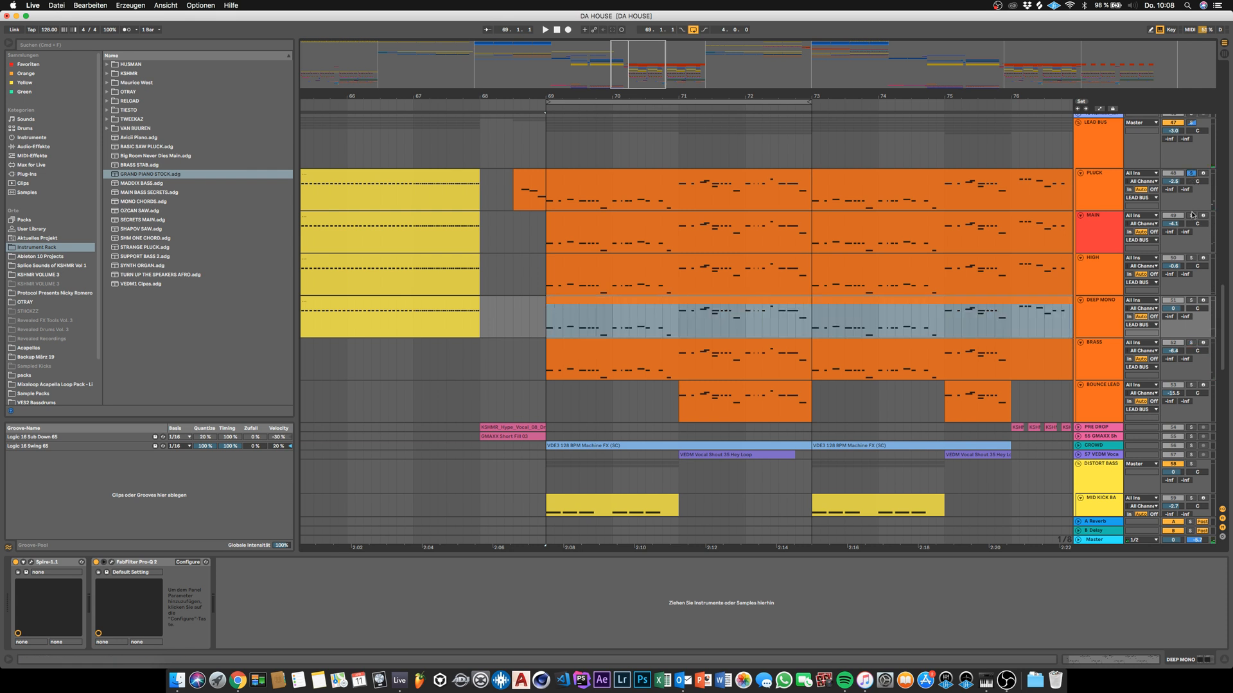
left_click(1191, 257)
left_click(1191, 343)
key("space")
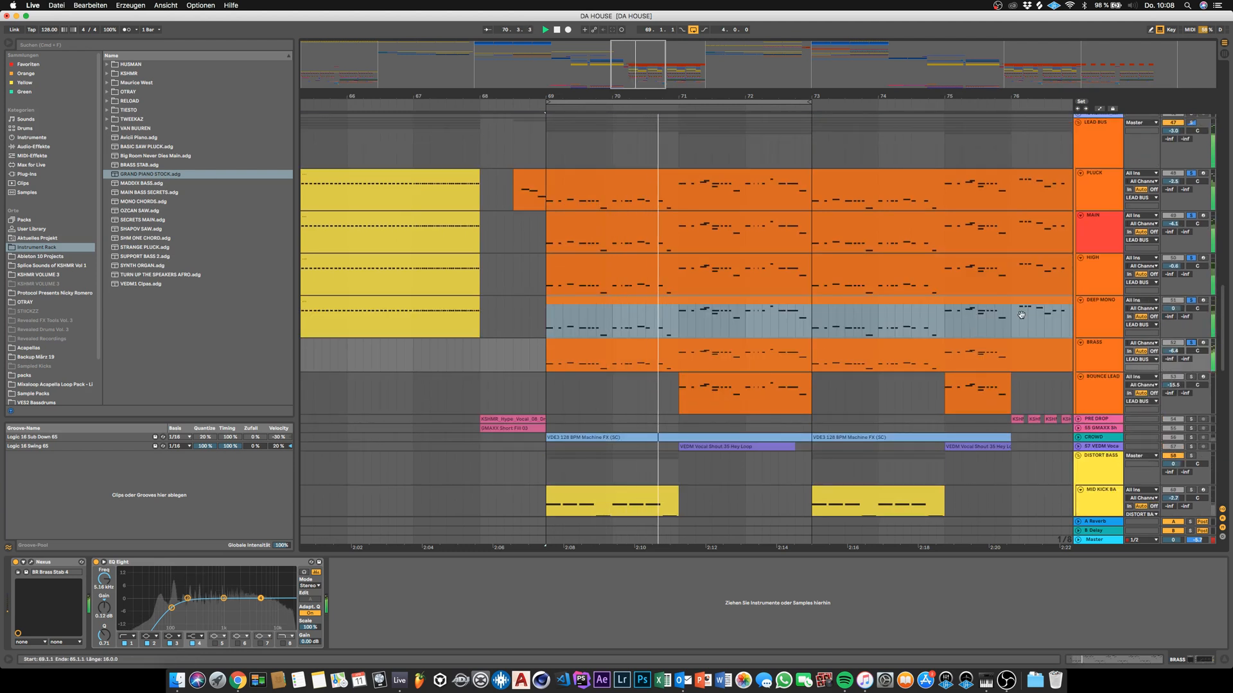
key("space")
- Solo only the BOUNCE LEAD track and play it from bar 71
left_click(1191, 377)
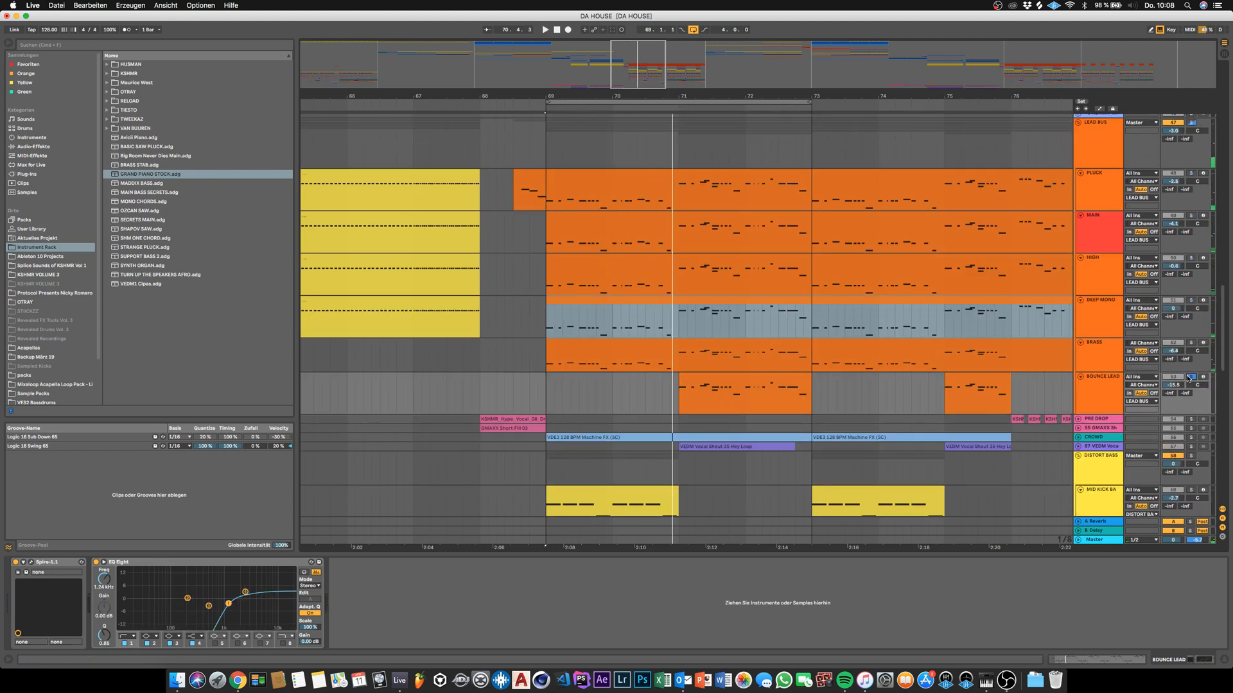
left_click(673, 400)
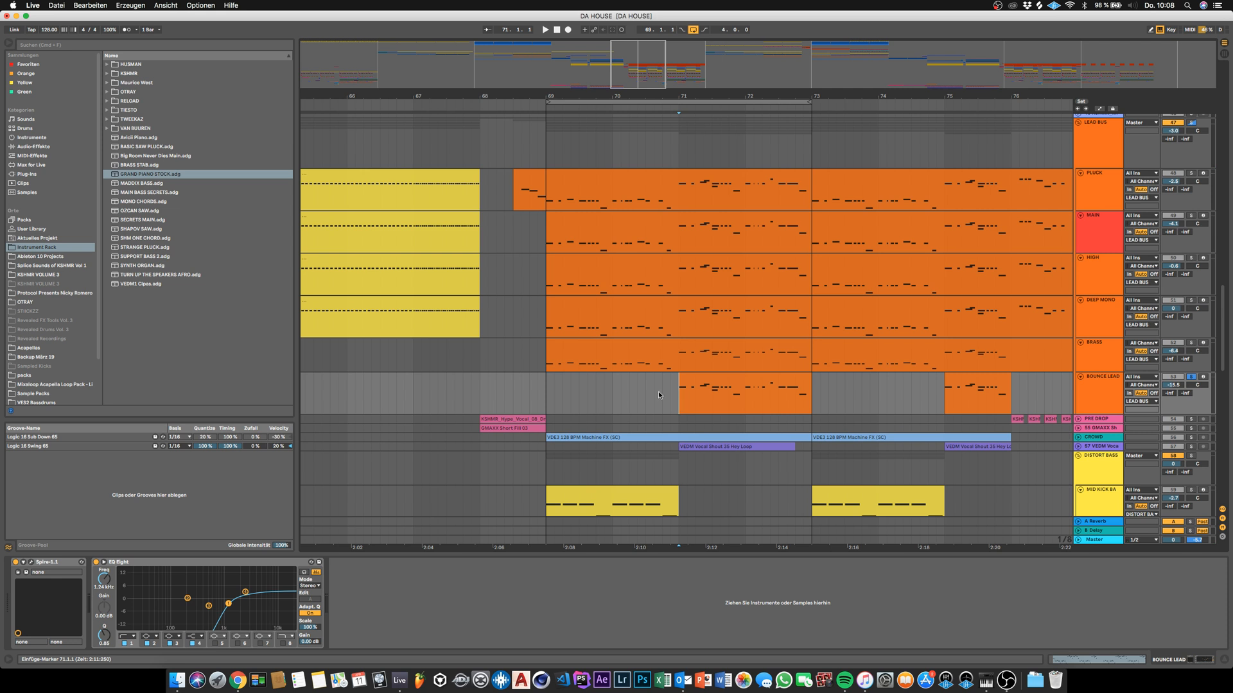
key("space")
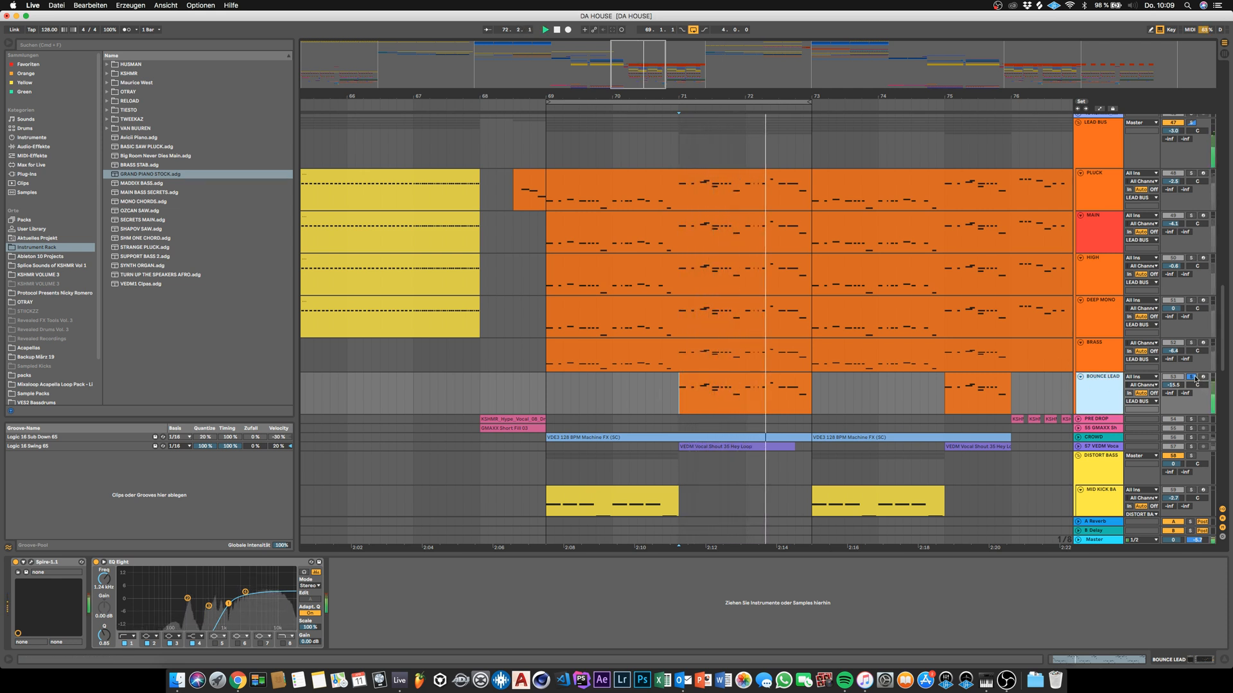
key("space")
- Solo the complete LEAD BUS group and play all its layers from bar 71
scroll(833, 371, "down", 2)
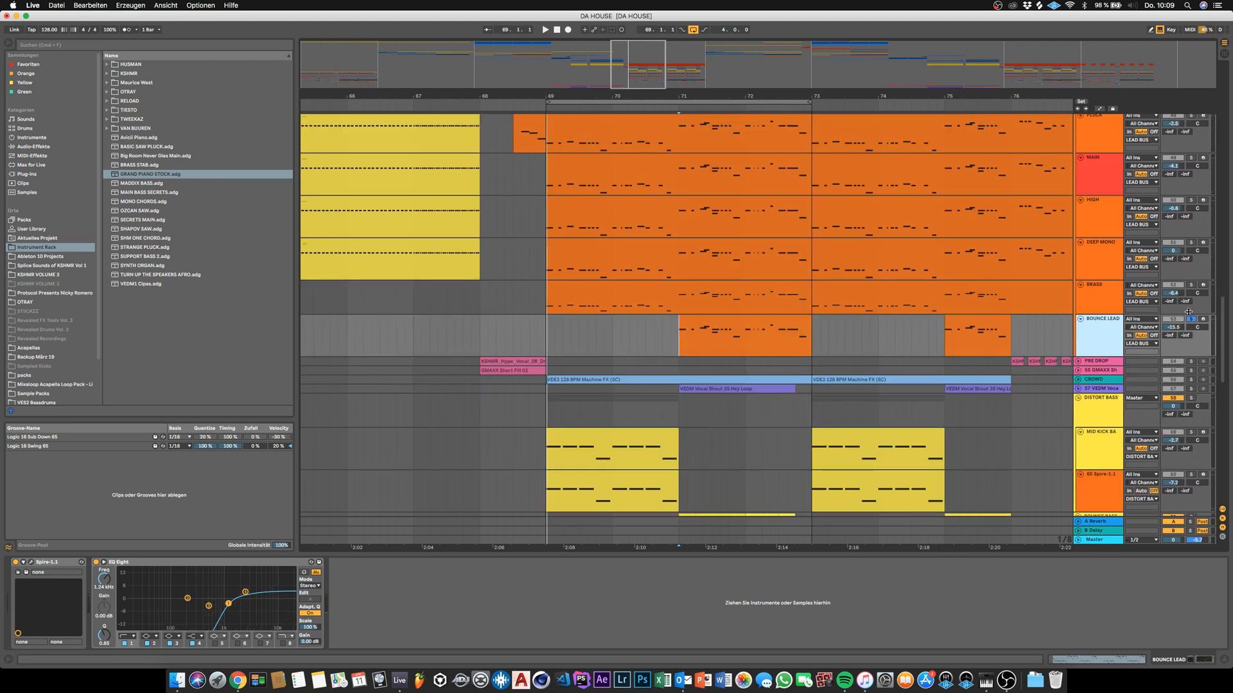
scroll(1192, 313, "up", 4)
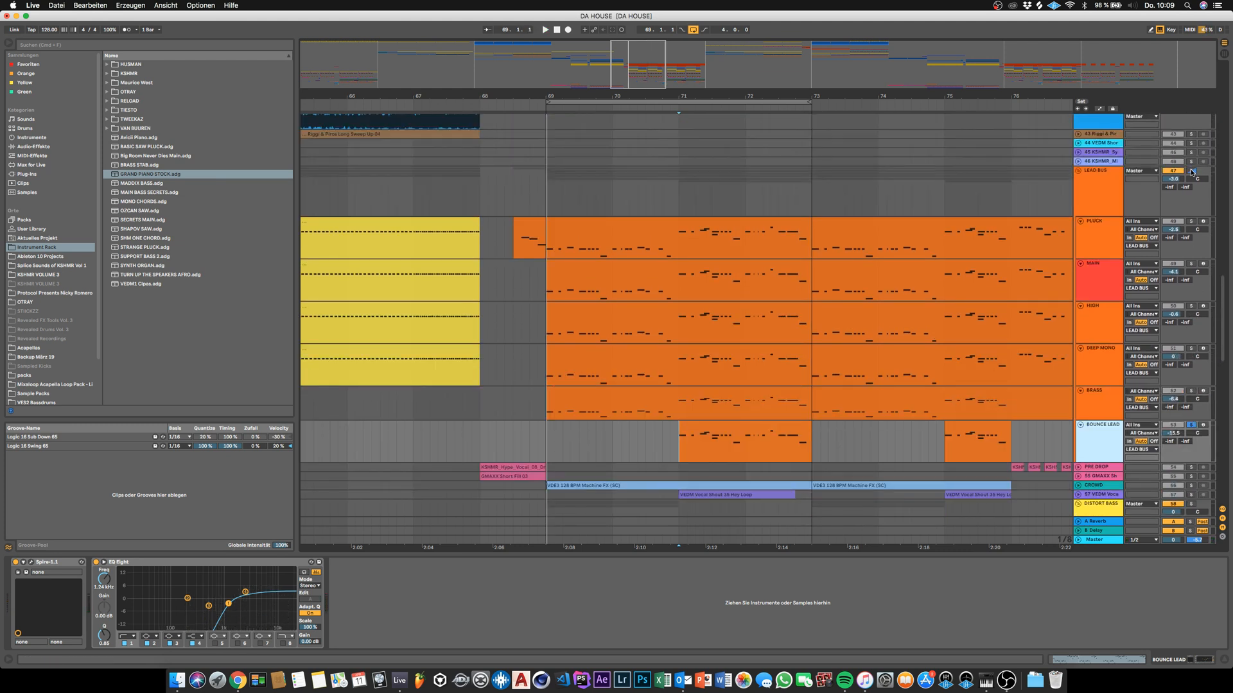
left_click(1192, 171)
left_click(674, 202)
key("space")
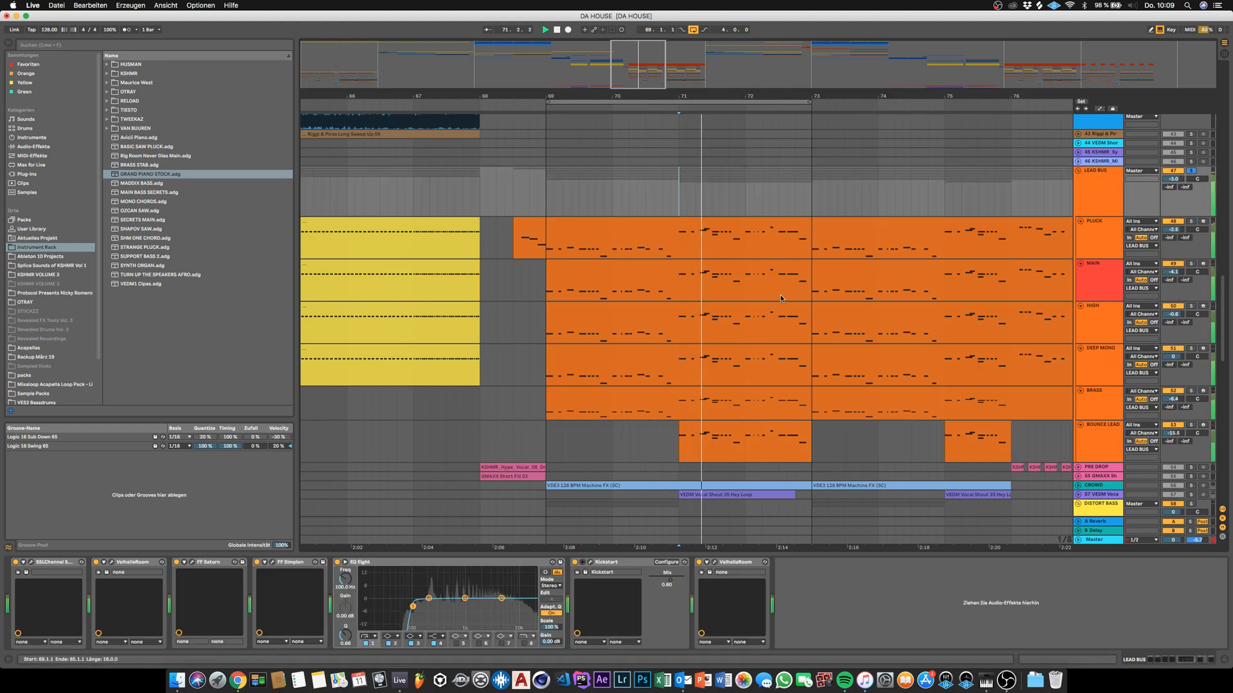
scroll(751, 295, "down", 7)
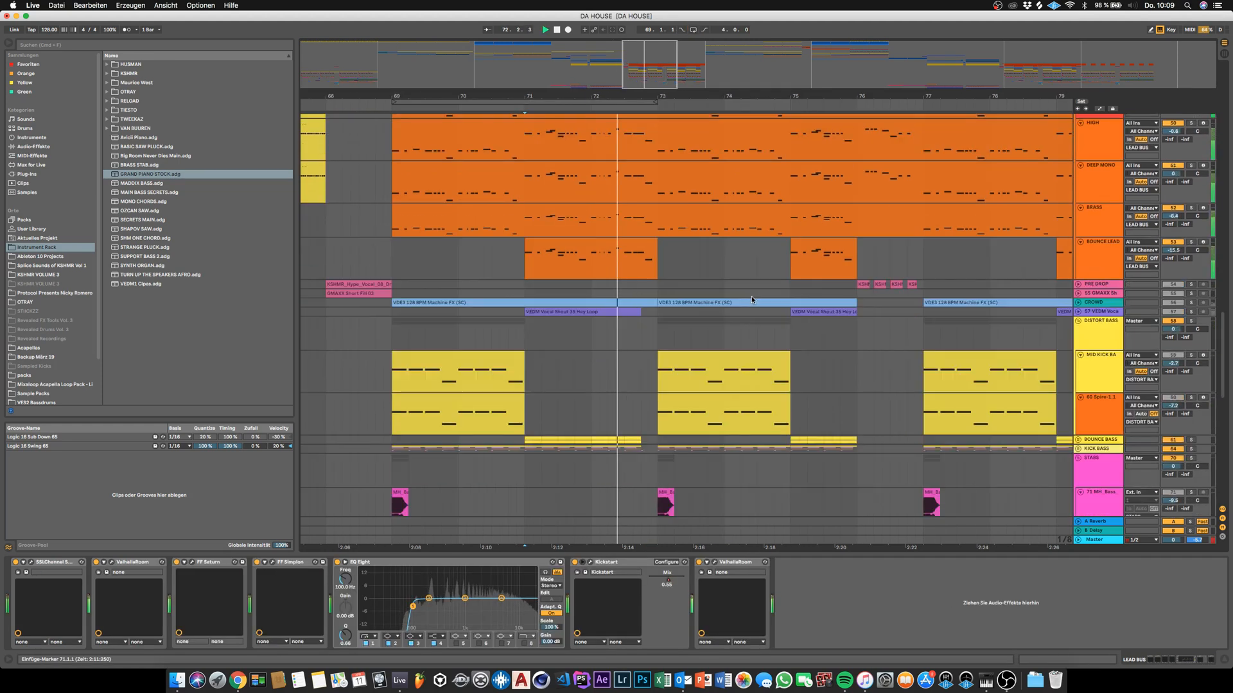
scroll(530, 313, "left", 4)
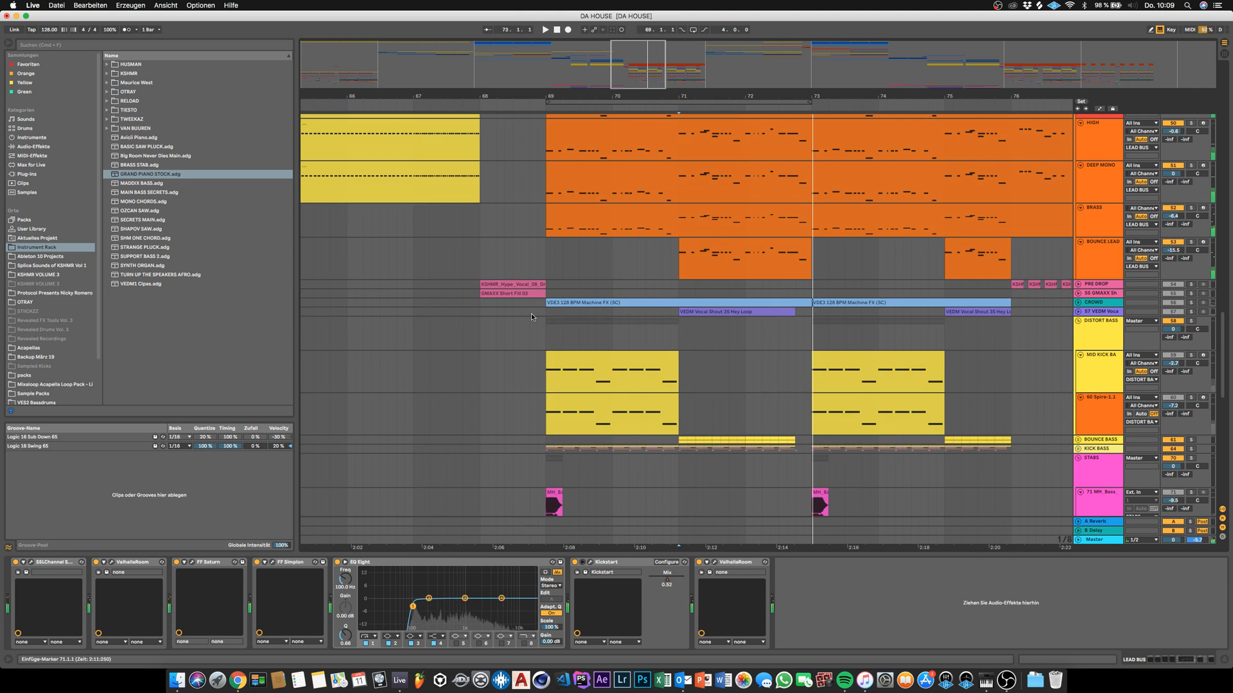
- Unfold the CROWD track, solo it and play its loop from bar 69
left_click(1078, 302)
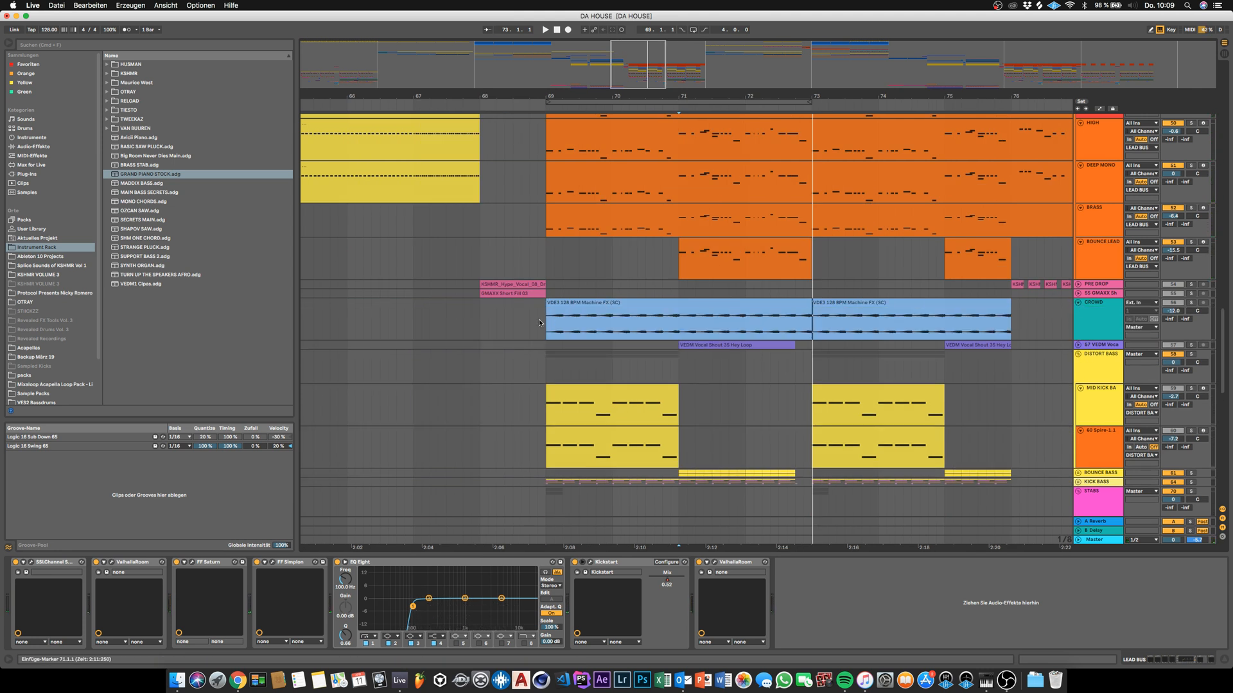
left_click(538, 319)
left_click(1191, 303)
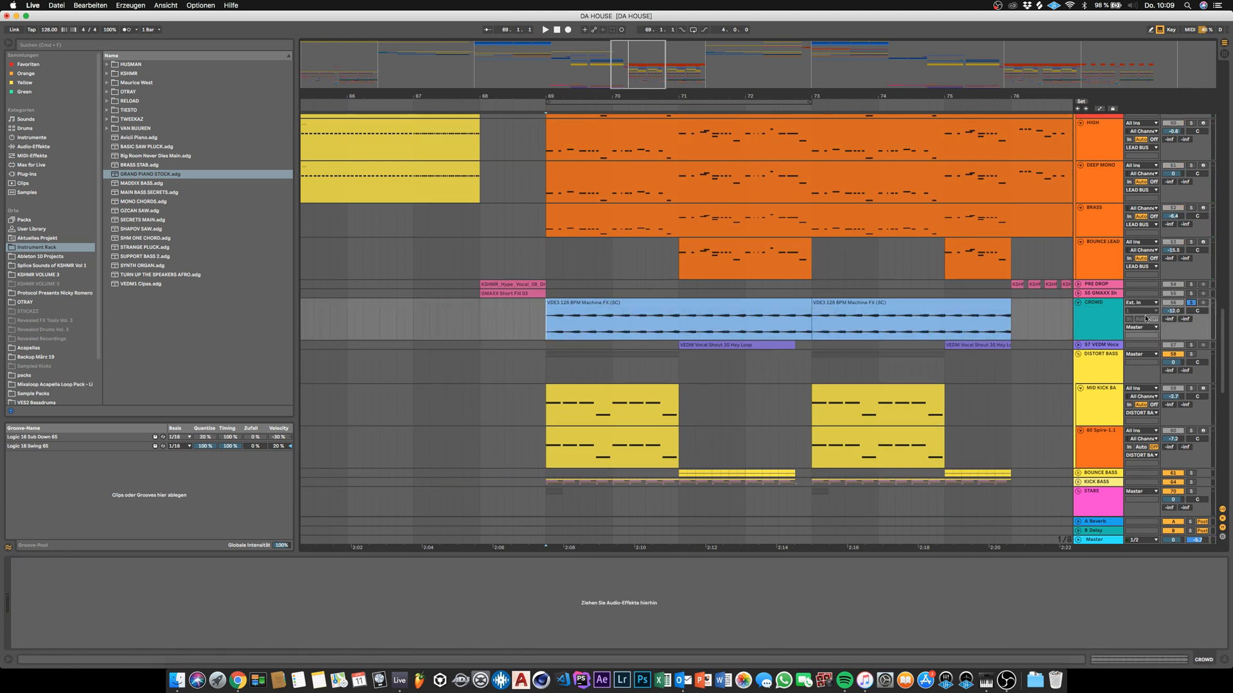
key("space")
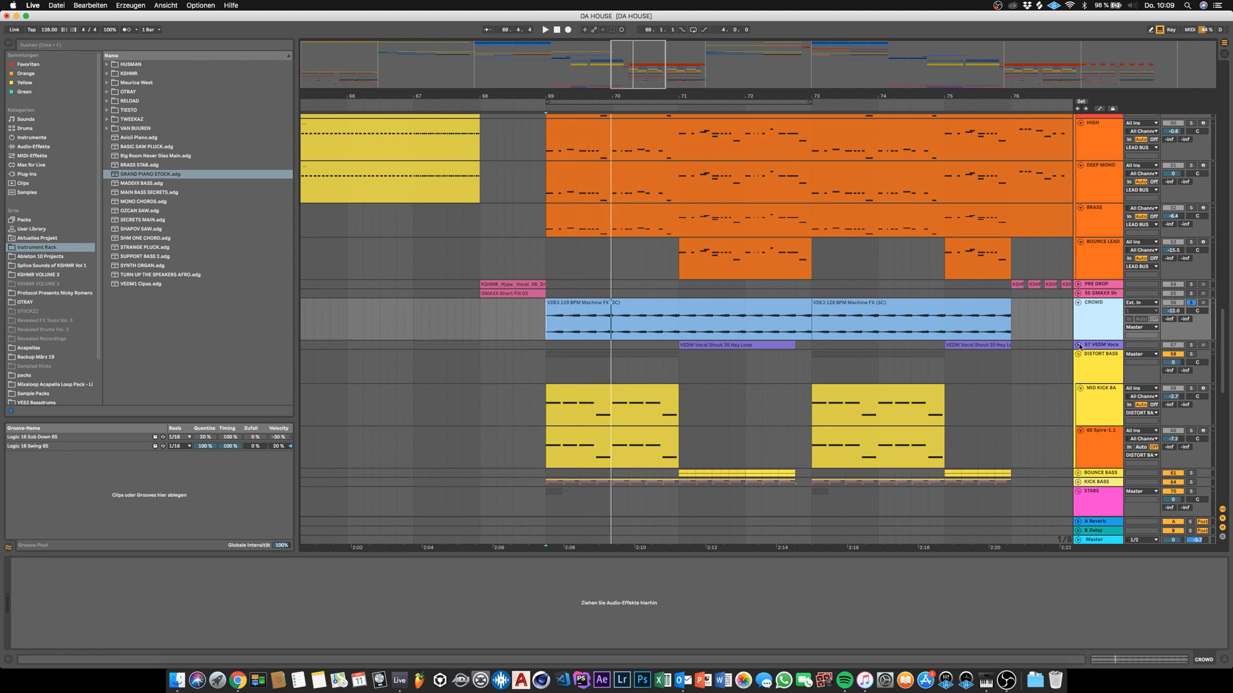
- Unfold the VEDM vocal shout track, solo it and play it from bar 71
left_click(1078, 345)
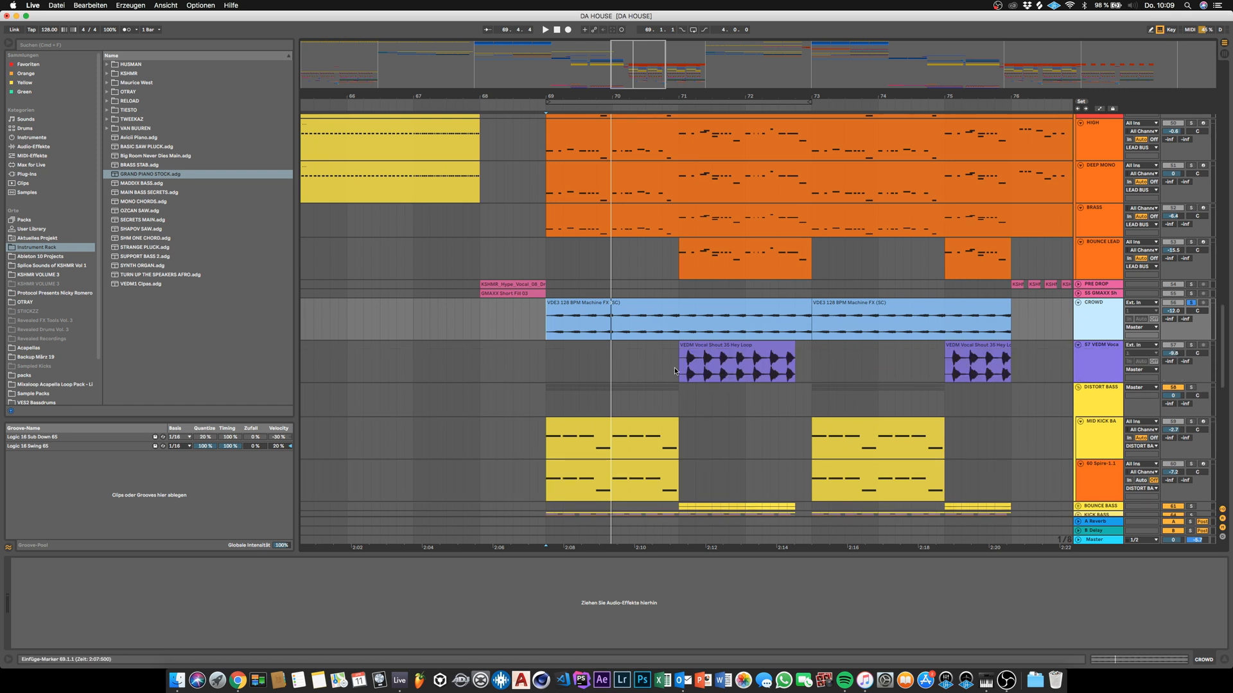
left_click(678, 369)
left_click(1189, 346)
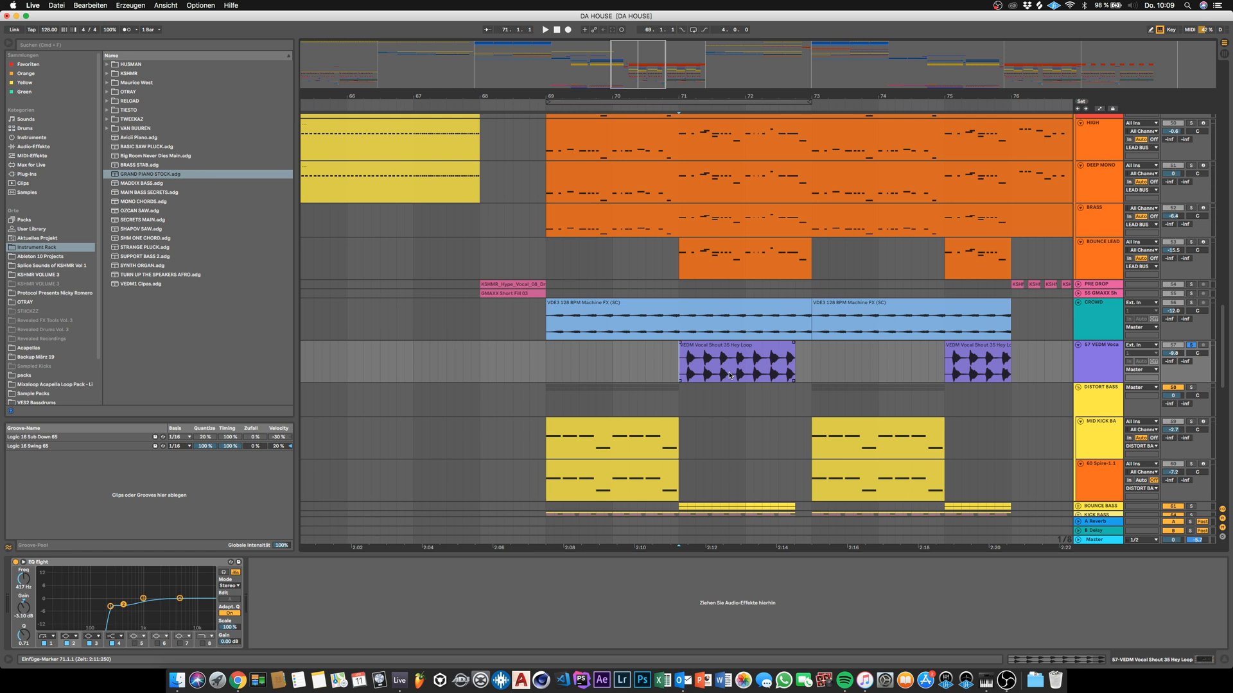
key("space")
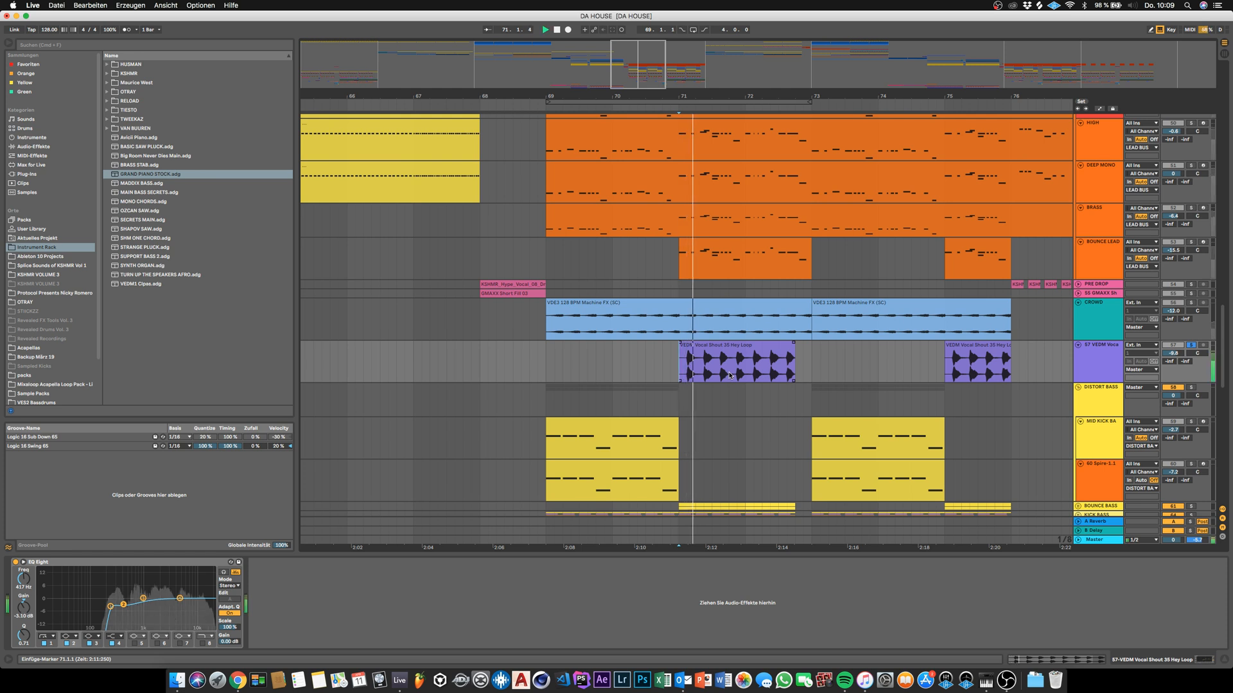
- Turn off the vocal shout track's solo, play the full mix from bar 71 and look over the drop's tracks
left_click(1190, 347)
key("space")
key("space")
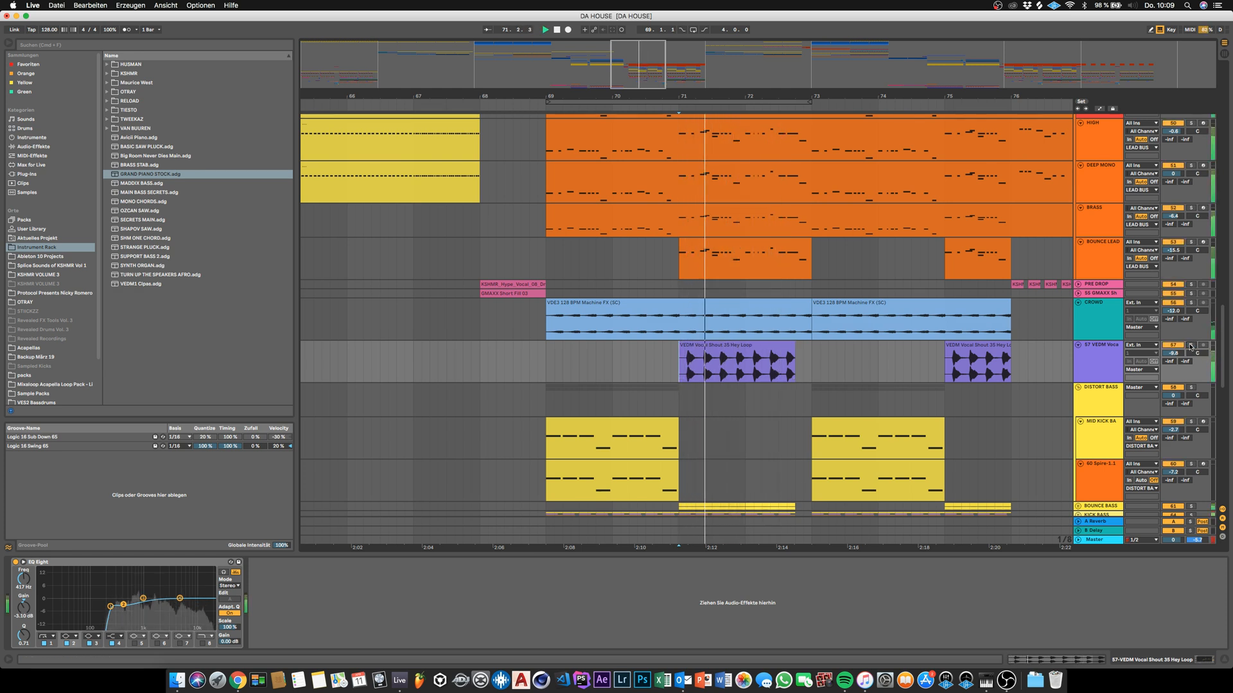
scroll(869, 368, "down", 5)
scroll(870, 367, "right", 10)
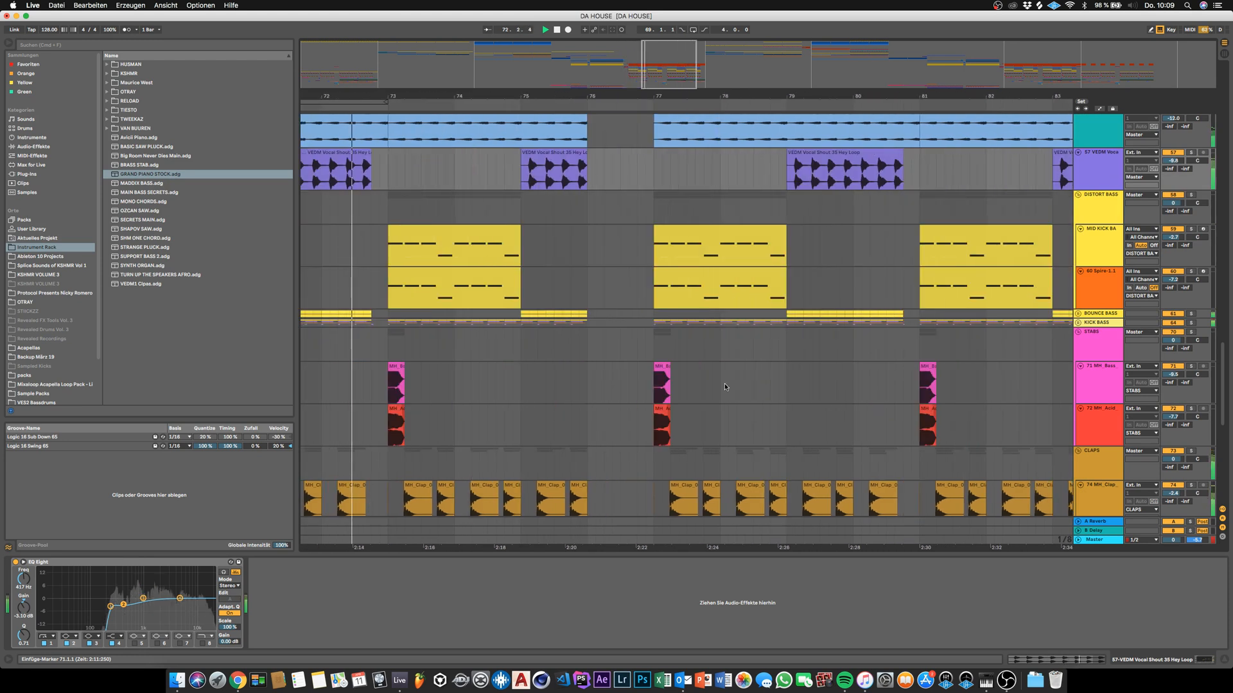
scroll(724, 386, "down", 5)
scroll(724, 386, "up", 5)
scroll(707, 391, "left", 1)
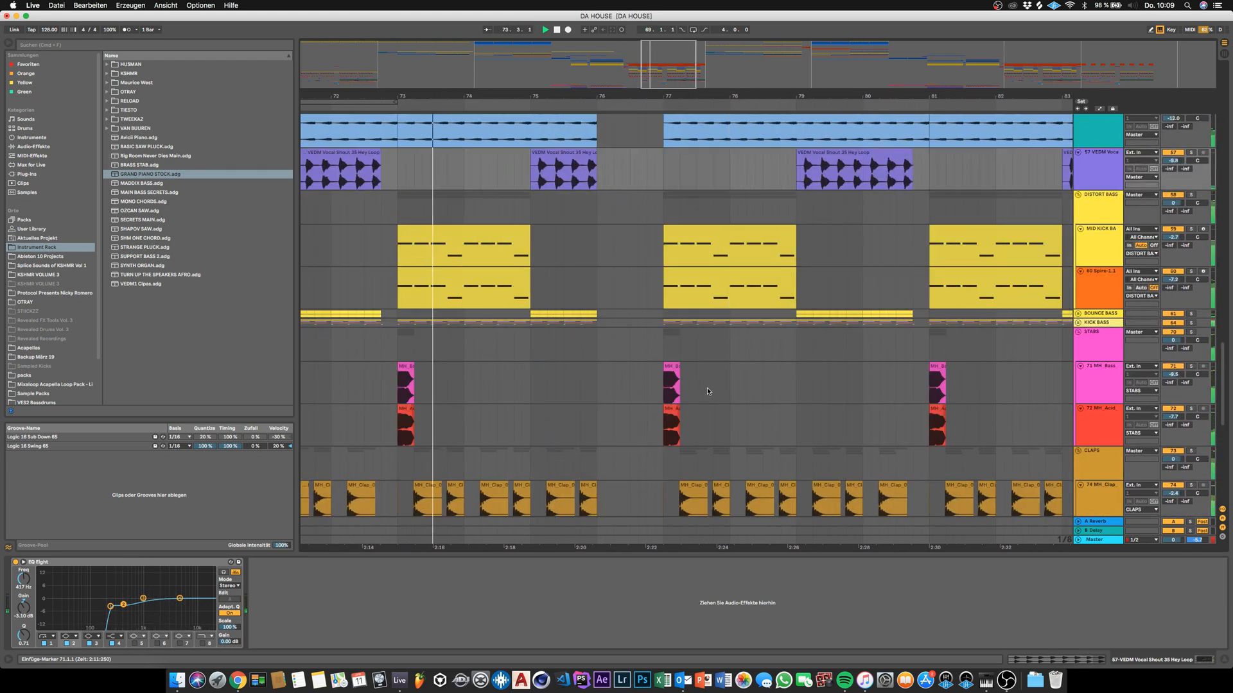
scroll(707, 385, "up", 6)
scroll(639, 391, "right", 8)
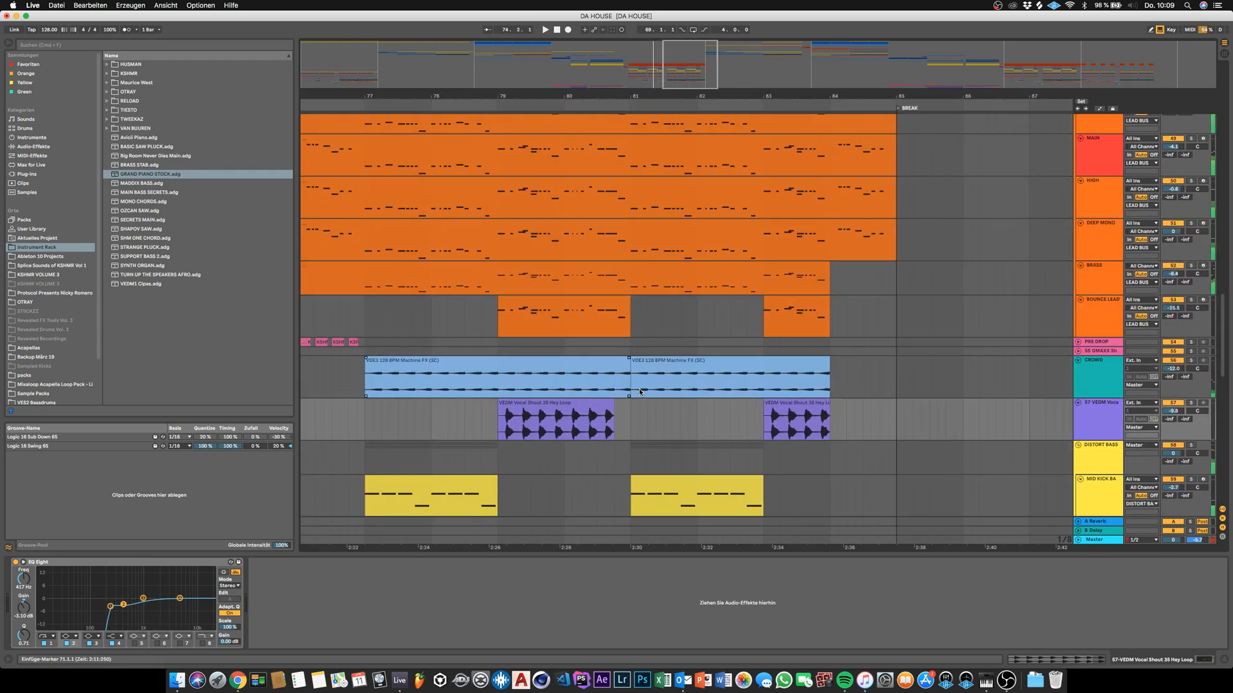
- Place the insert marker in bar 85 at the start of the BREAK section and show the whole arrangement up to the chord tracks
scroll(639, 391, "down", 10)
scroll(615, 402, "right", 10)
scroll(545, 353, "up", 10)
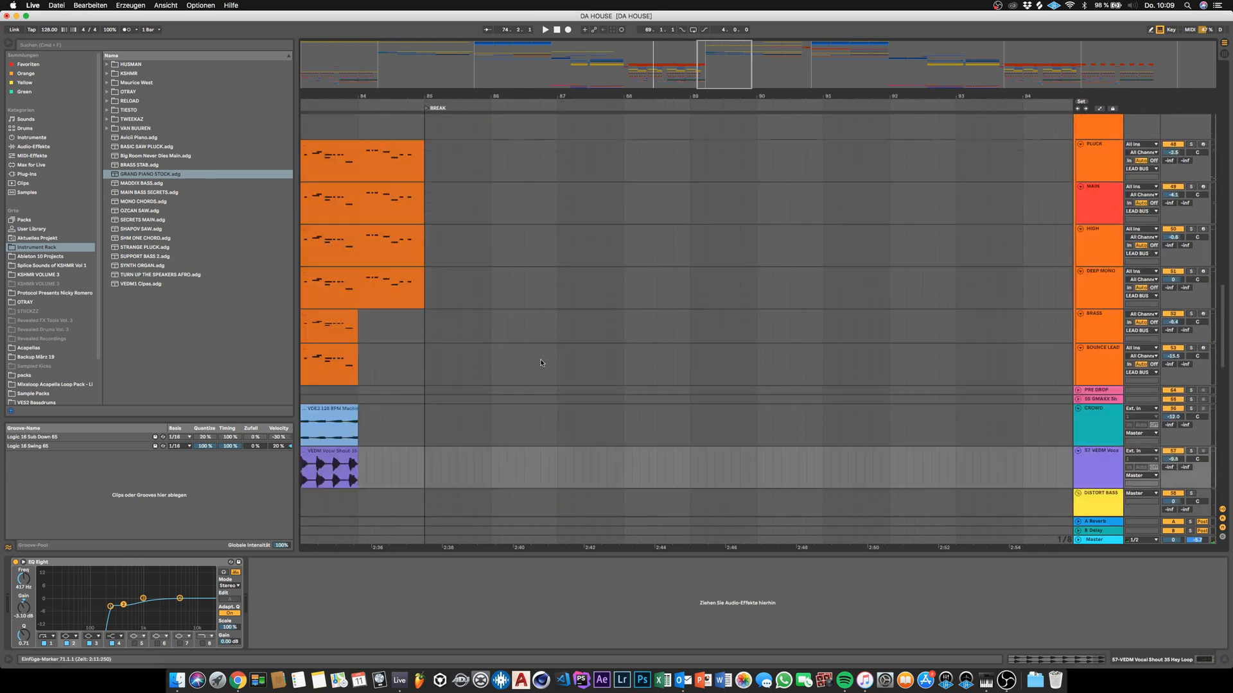
scroll(541, 360, "up", 15)
left_click(444, 310)
key("minus")
key("minus")
key("minus")
key("minus")
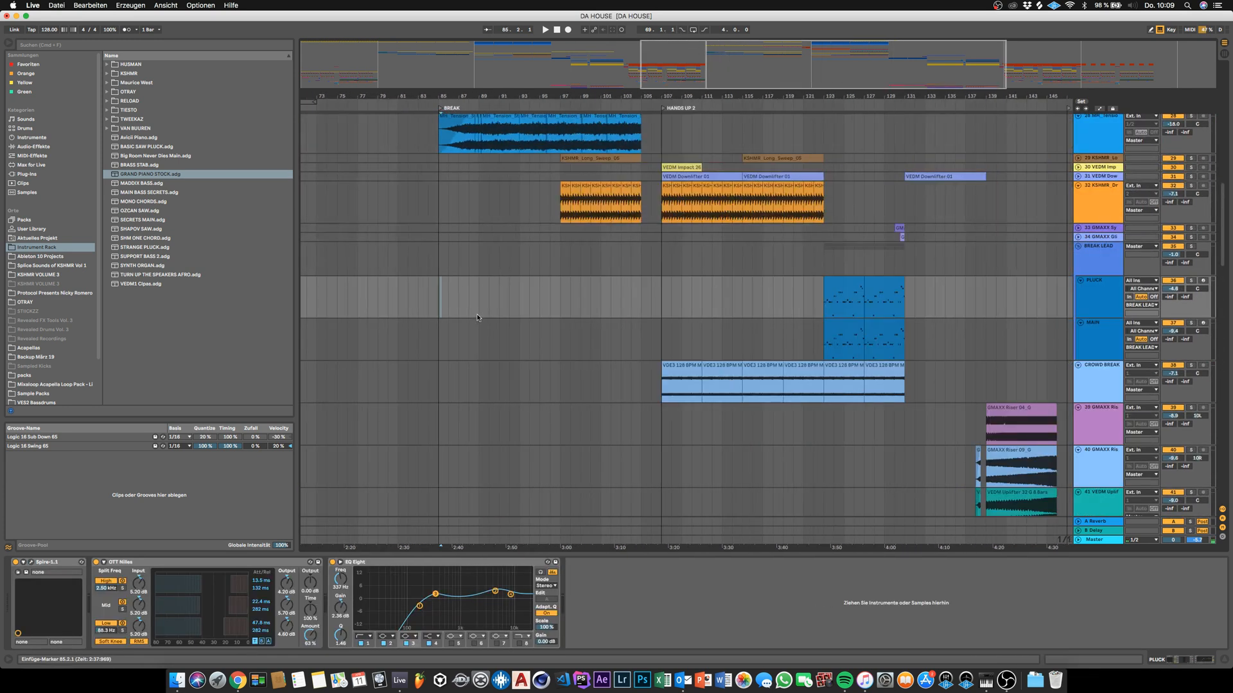
key("minus")
key("minus")
scroll(474, 315, "up", 10)
scroll(564, 308, "up", 5)
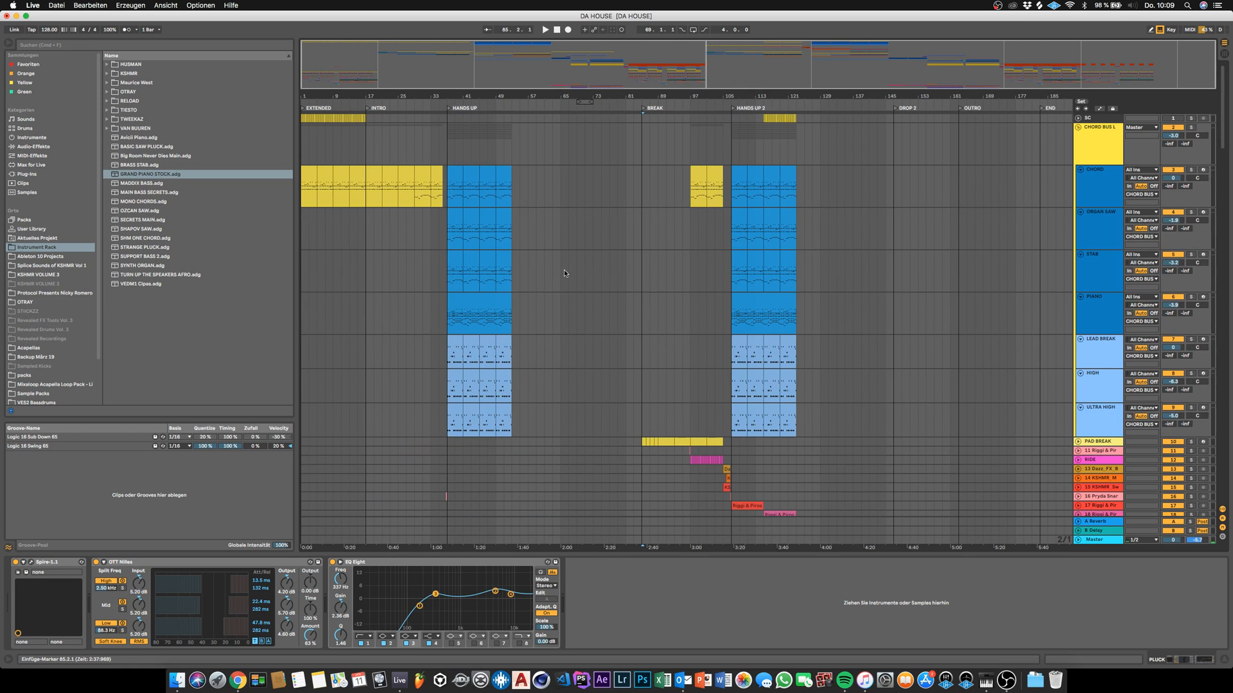